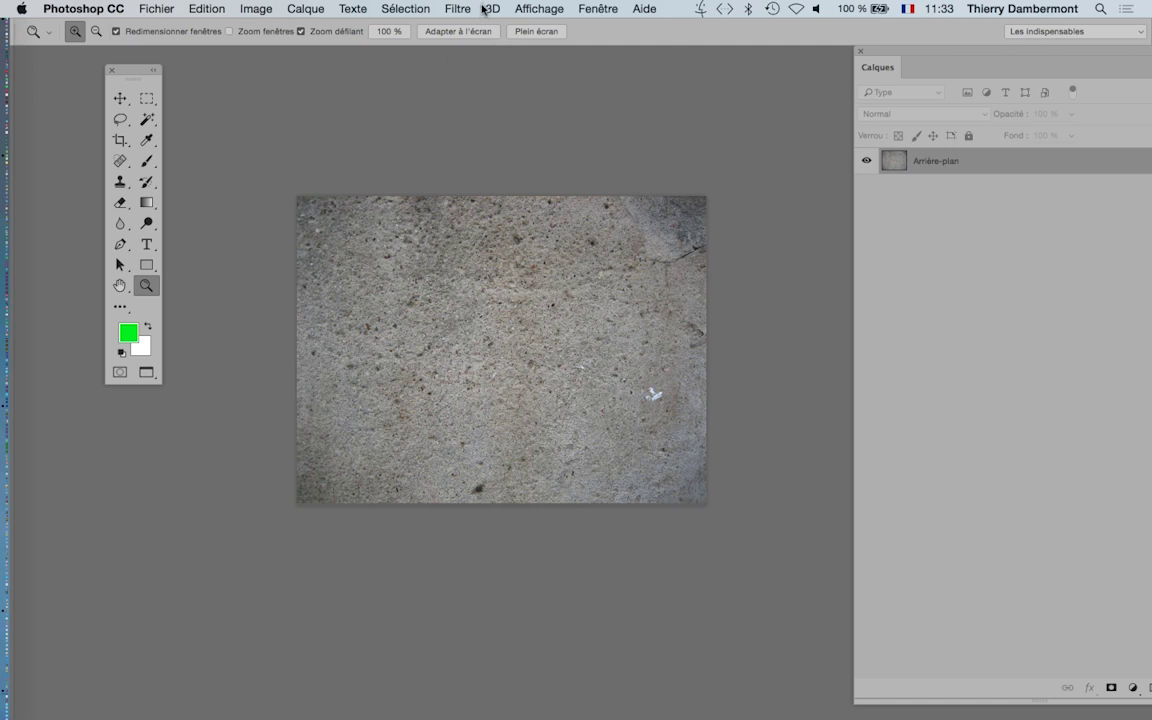
left_click(471, 6)
mouse_move(517, 344)
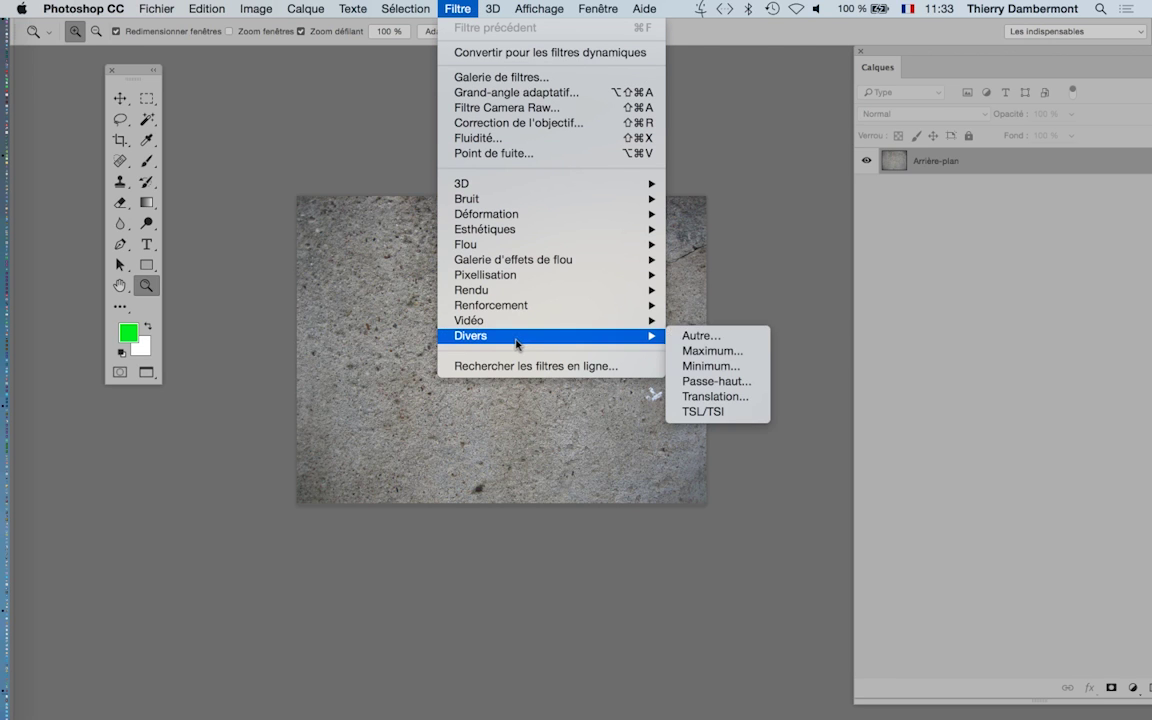
left_click(712, 396)
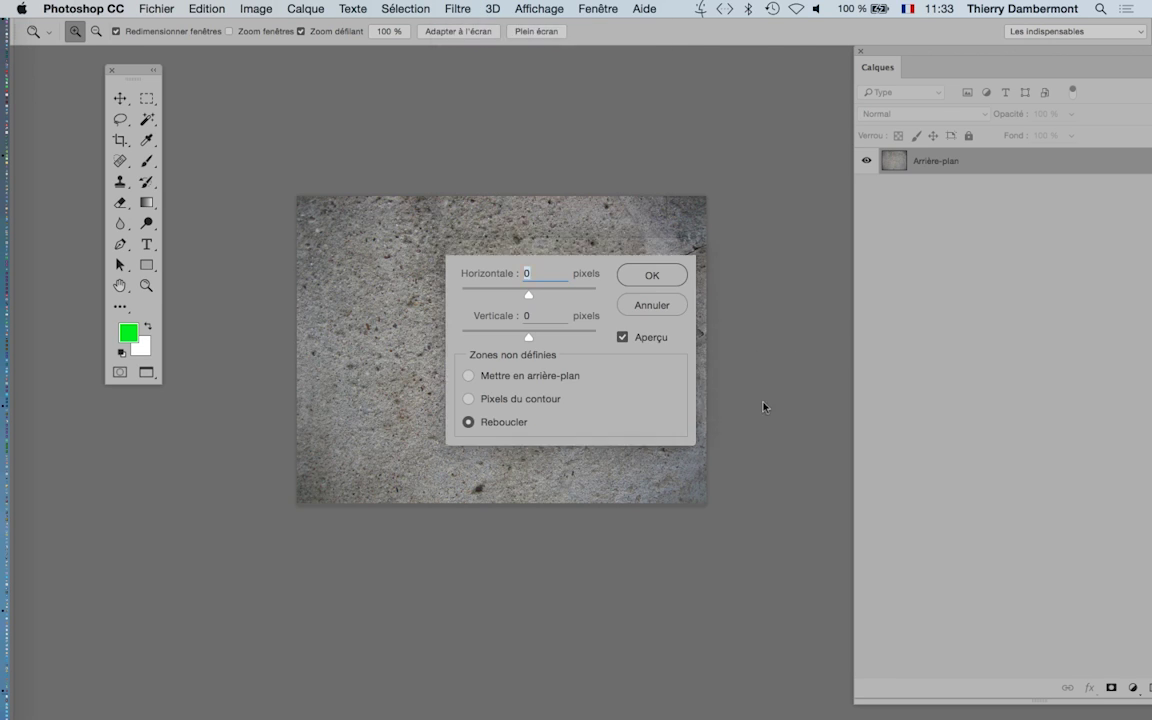
left_click(672, 305)
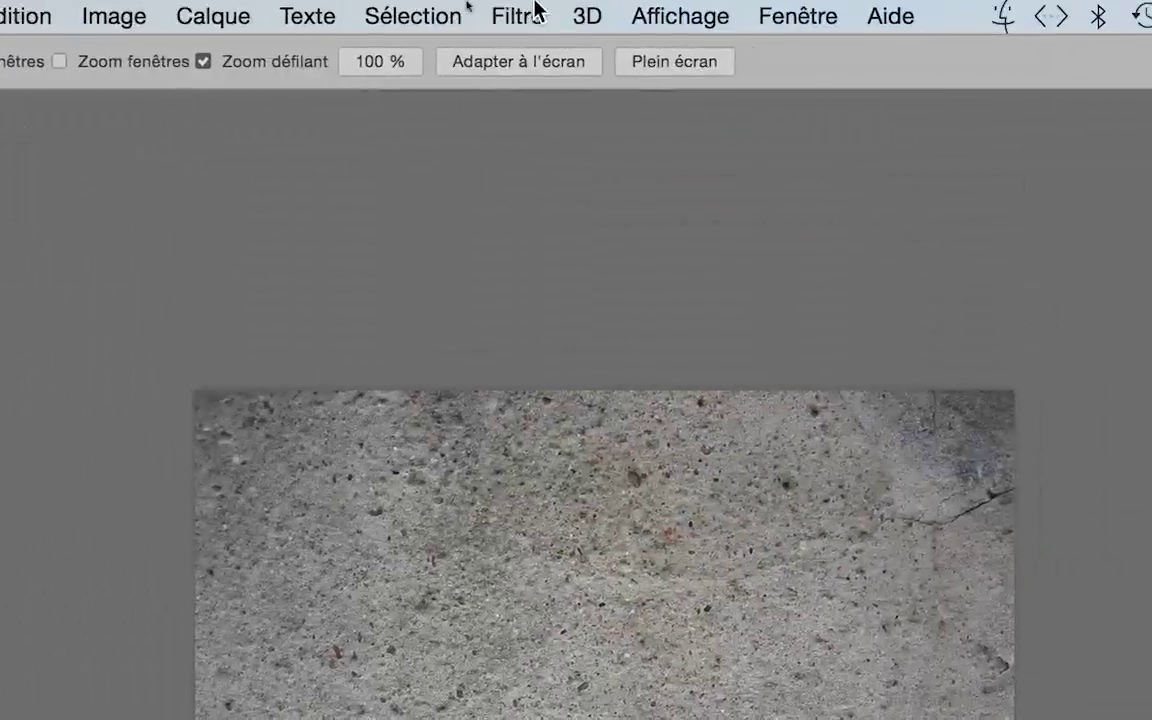
- Apply the Translation (Offset) filter with 500 pixels horizontal and 350 pixels vertical, using the Reboucler wrap-around option
left_click(535, 10)
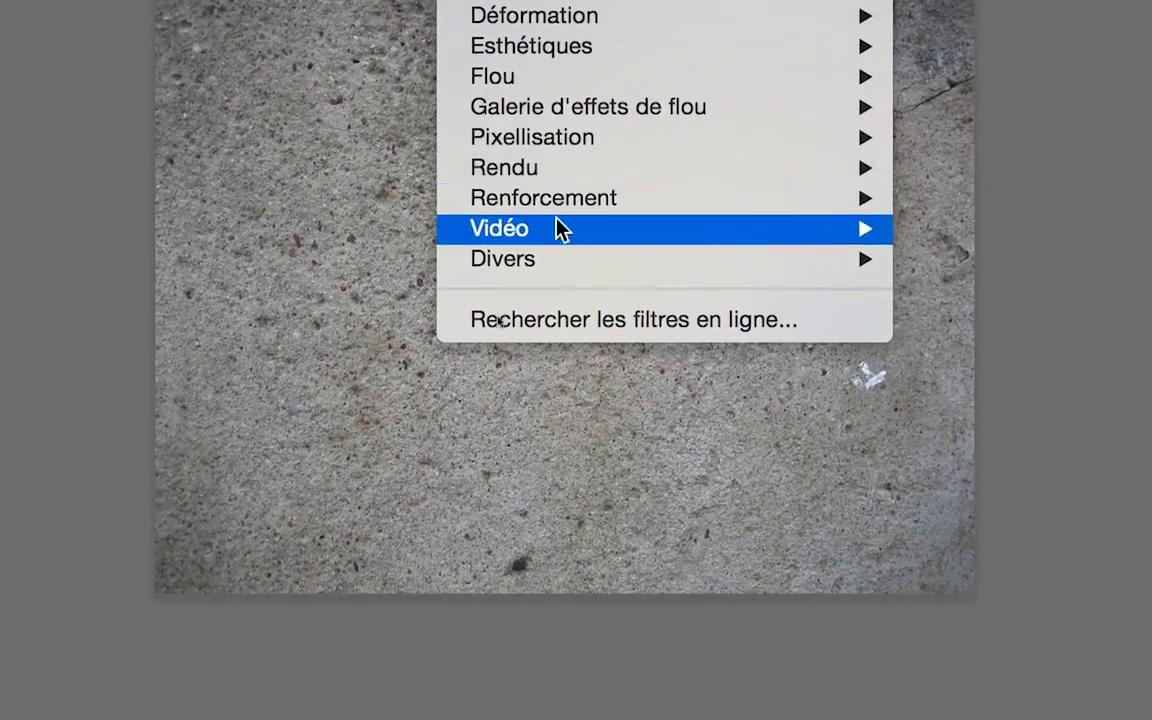
mouse_move(556, 260)
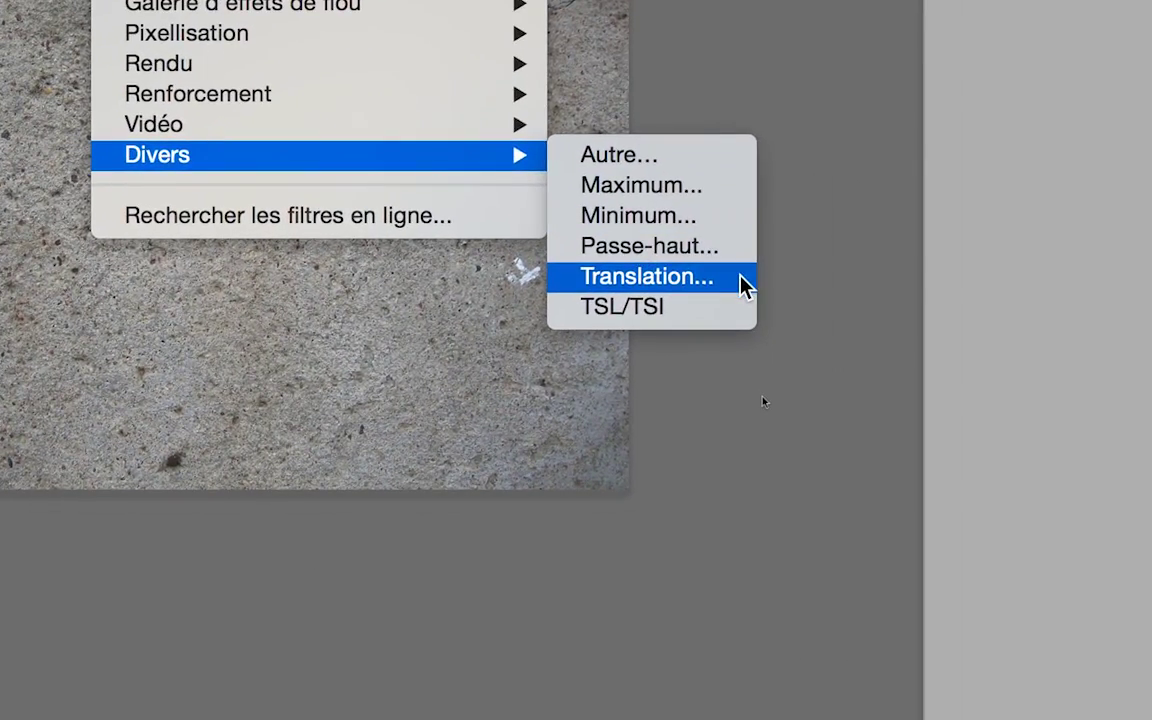
left_click(795, 300)
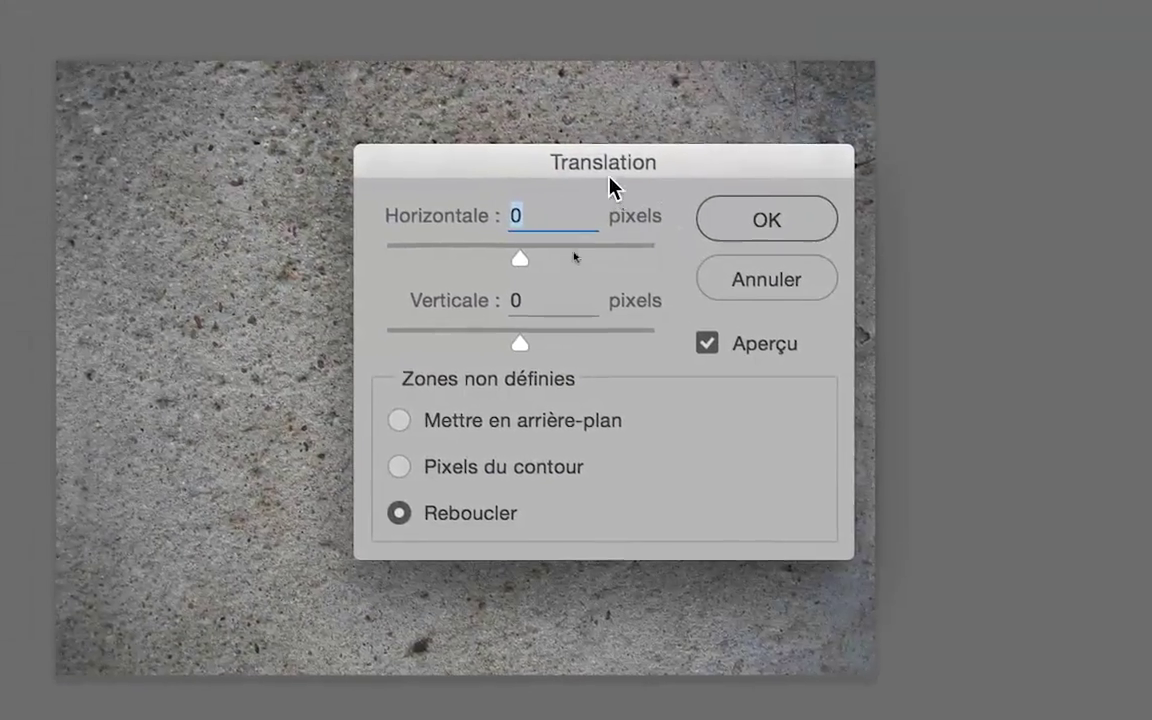
left_click_drag(609, 178, 743, 185)
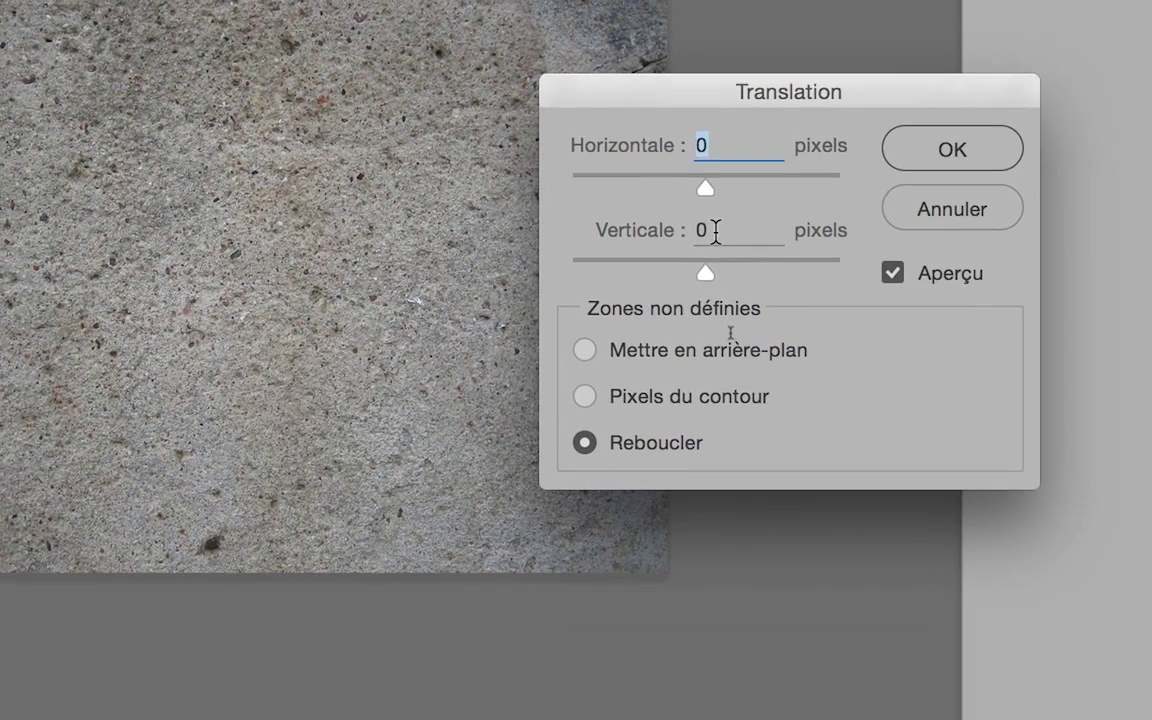
left_click(693, 262)
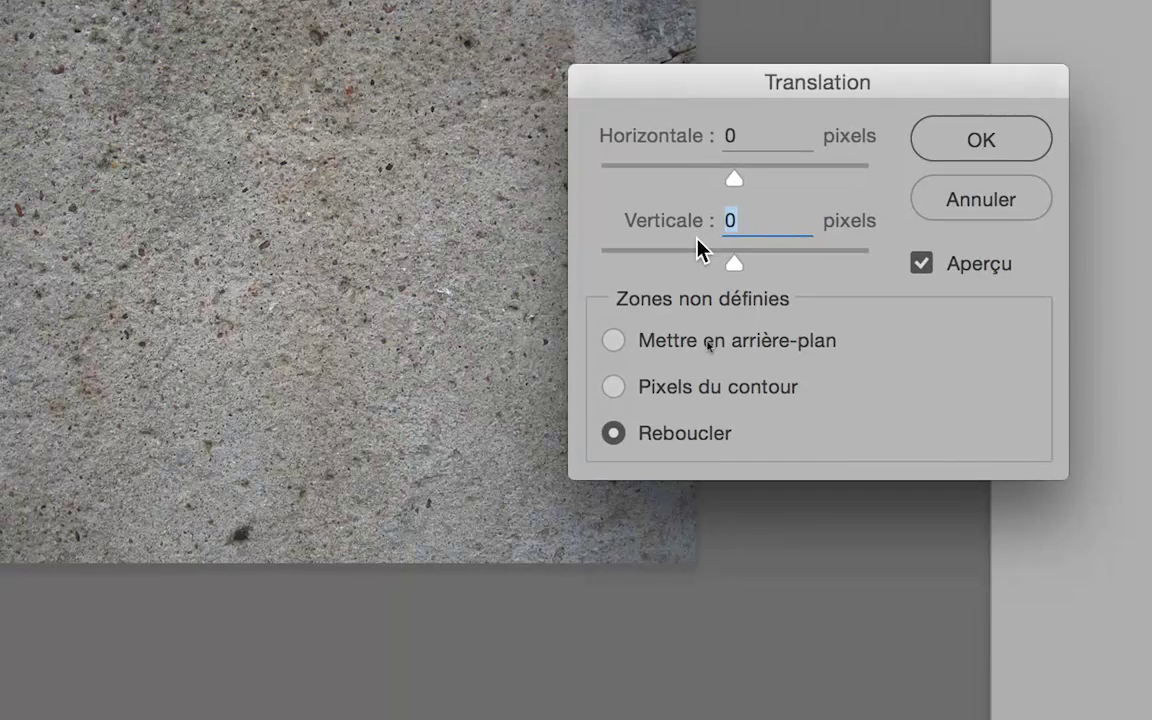
type("350")
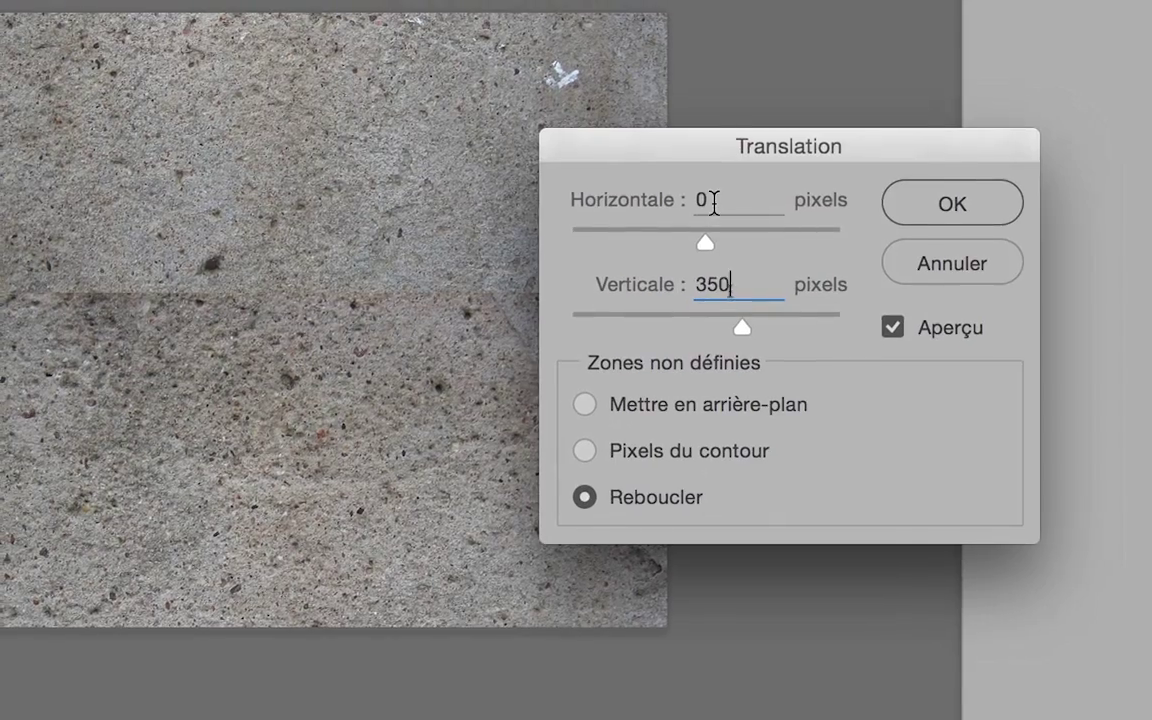
left_click(714, 202)
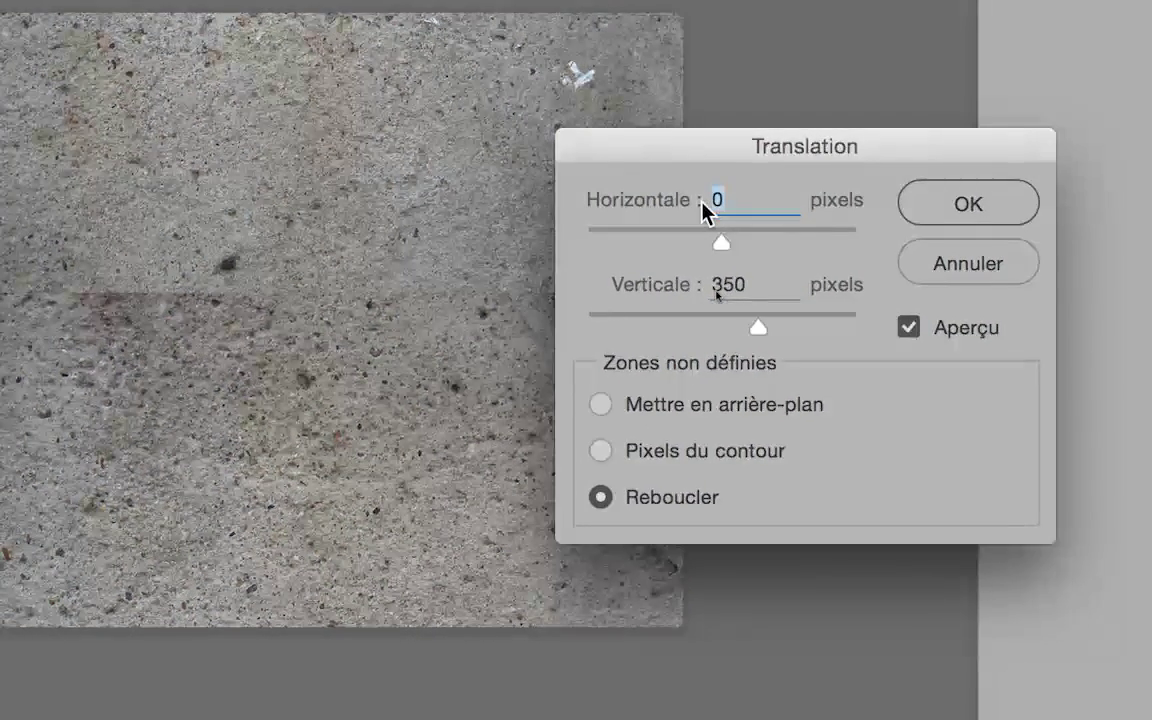
type("500")
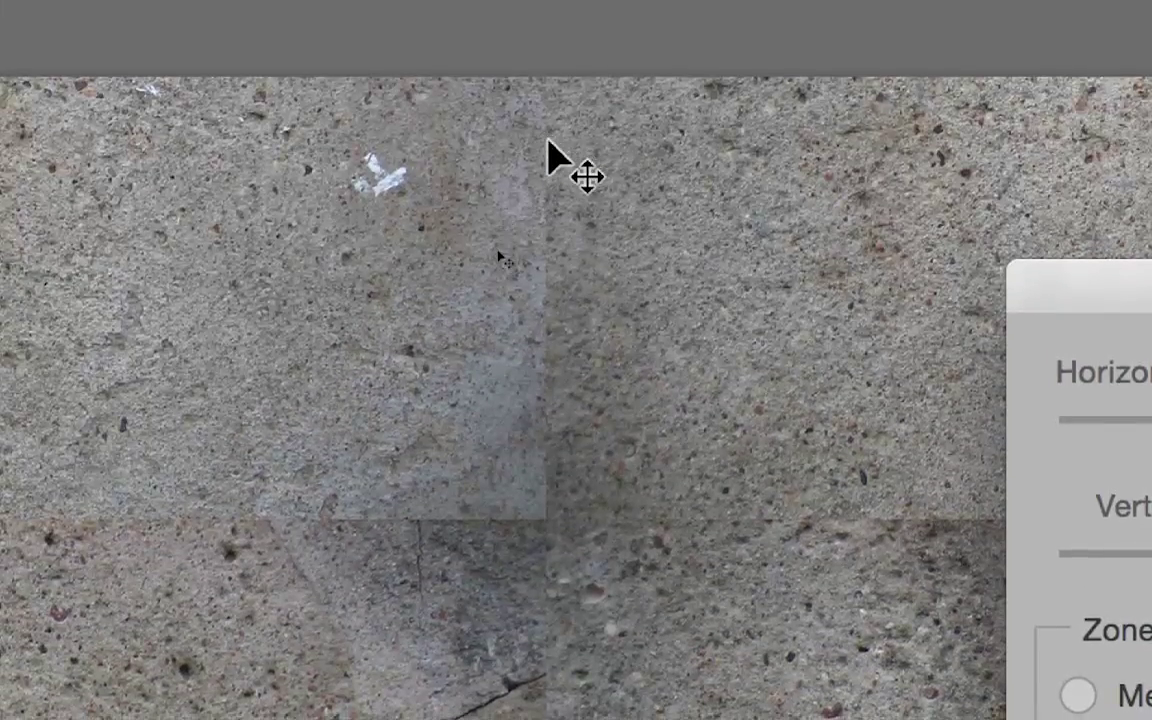
key("alt")
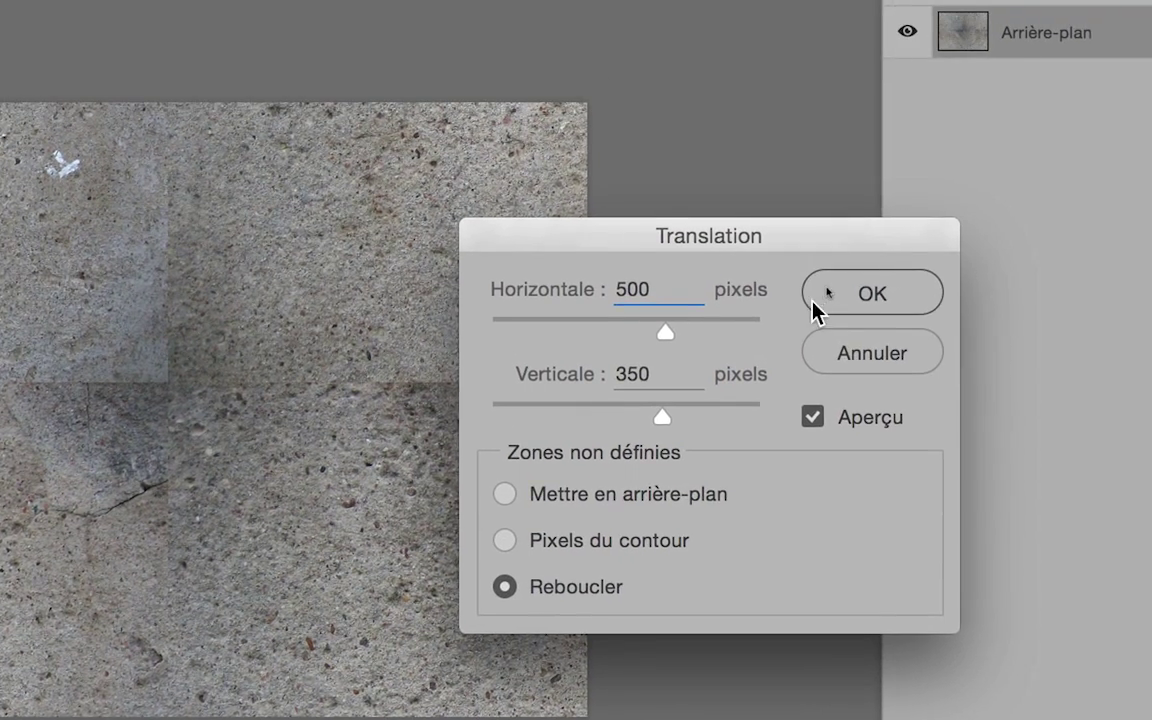
left_click(845, 283)
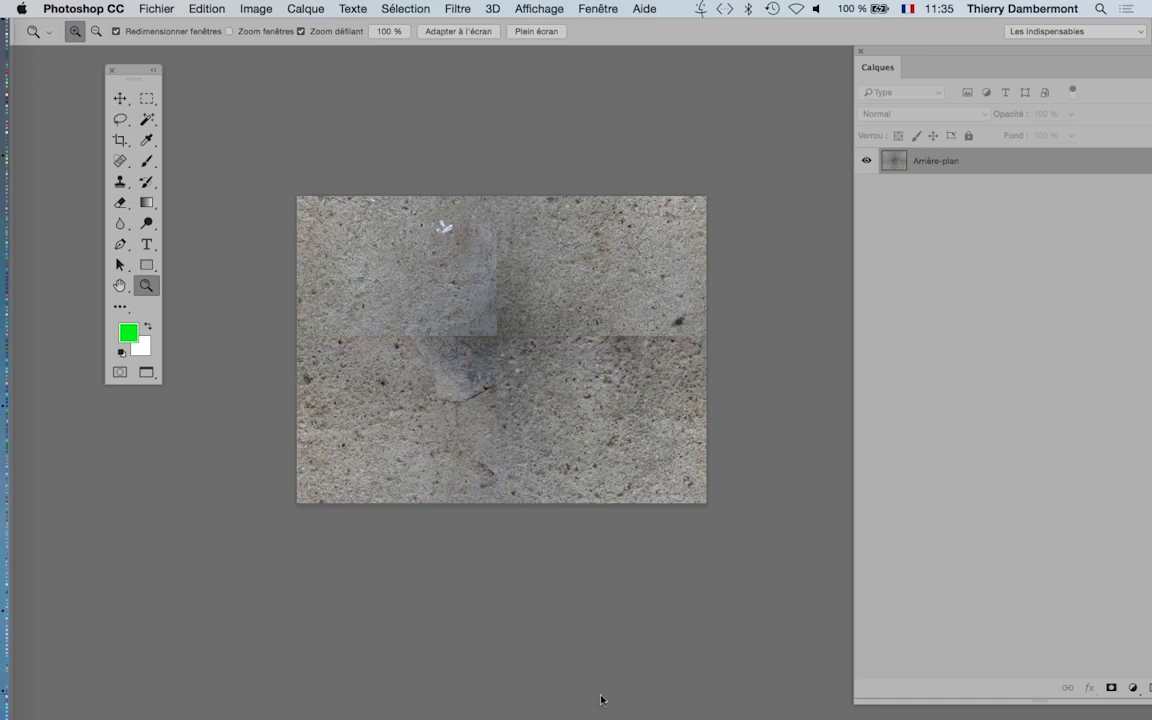
left_click_drag(462, 358, 536, 344)
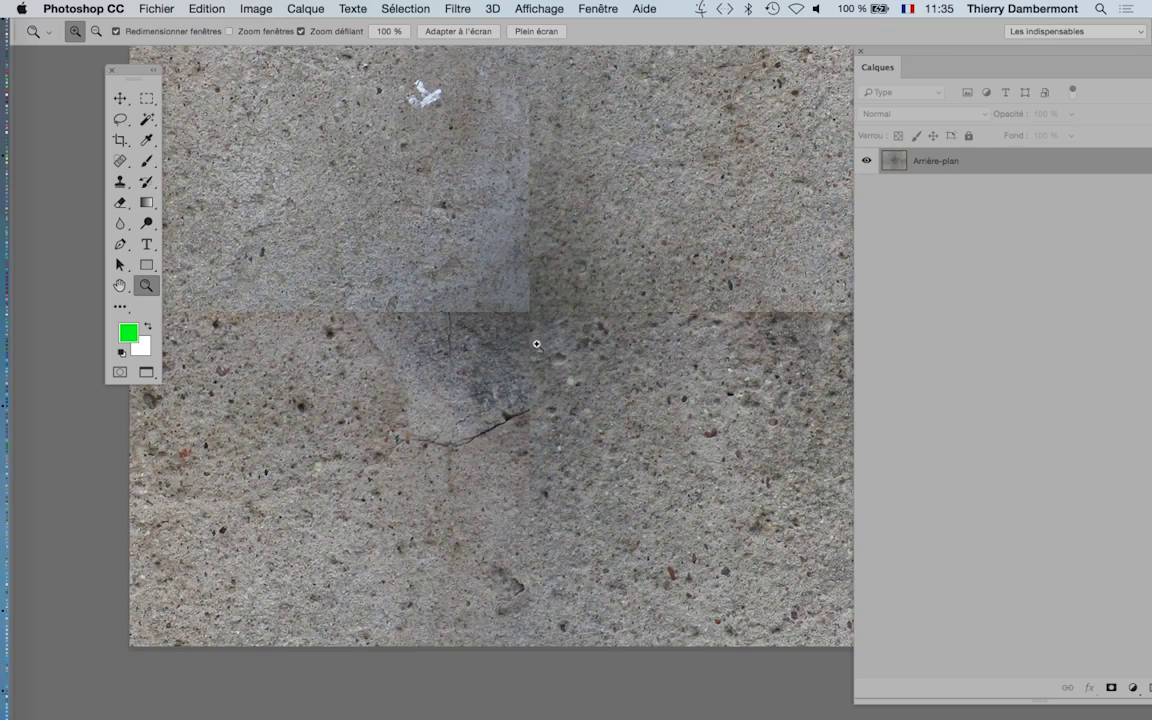
left_click_drag(645, 399, 667, 412)
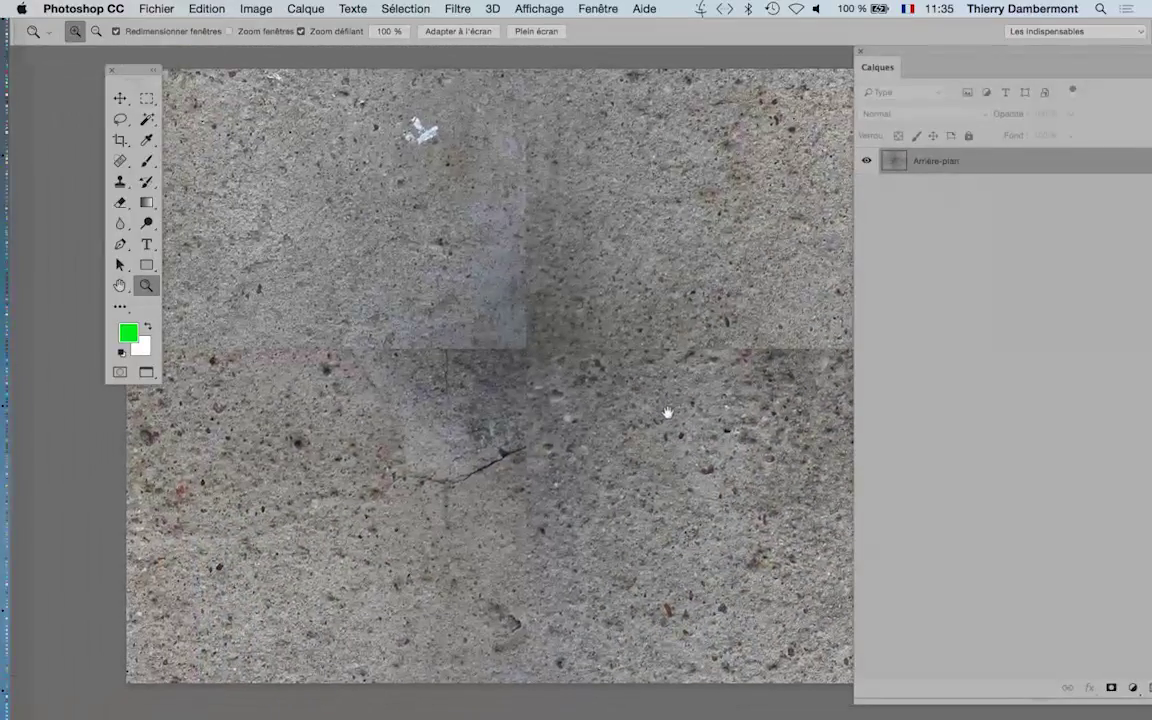
left_click(626, 433, "alt")
left_click_drag(600, 444, 534, 402)
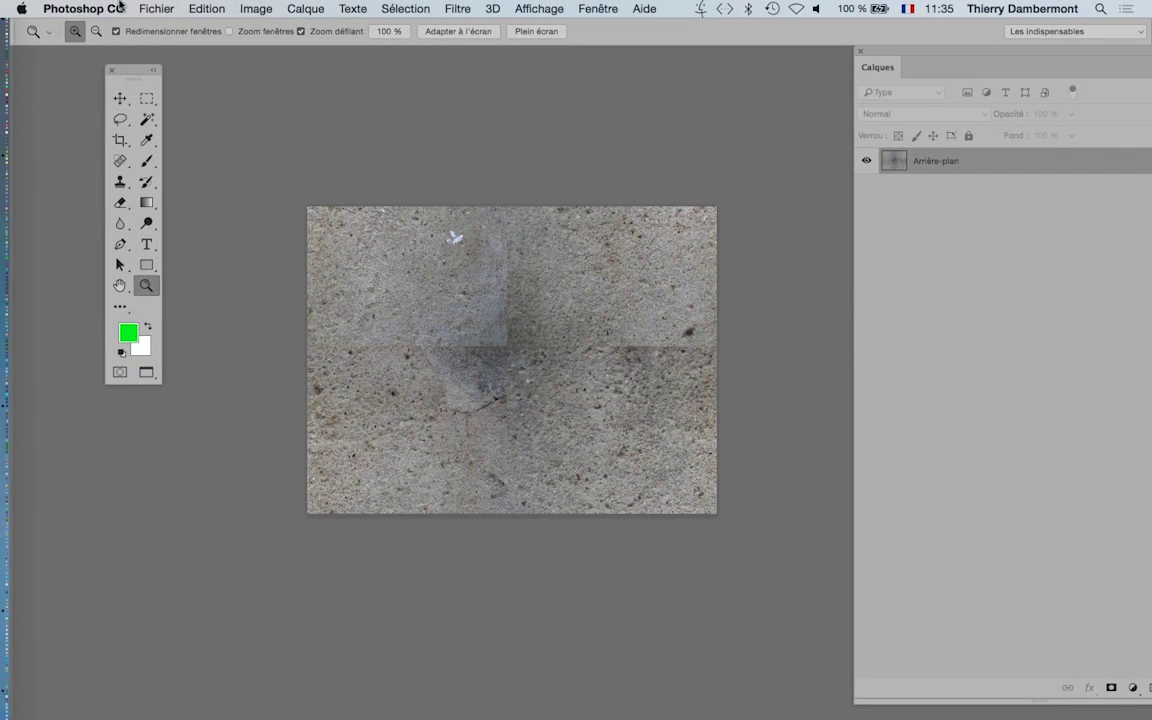
- Save a copy of the offset image in Photoshop format under the name "texture au raccord - 02.psd"
left_click(156, 9)
left_click(196, 174)
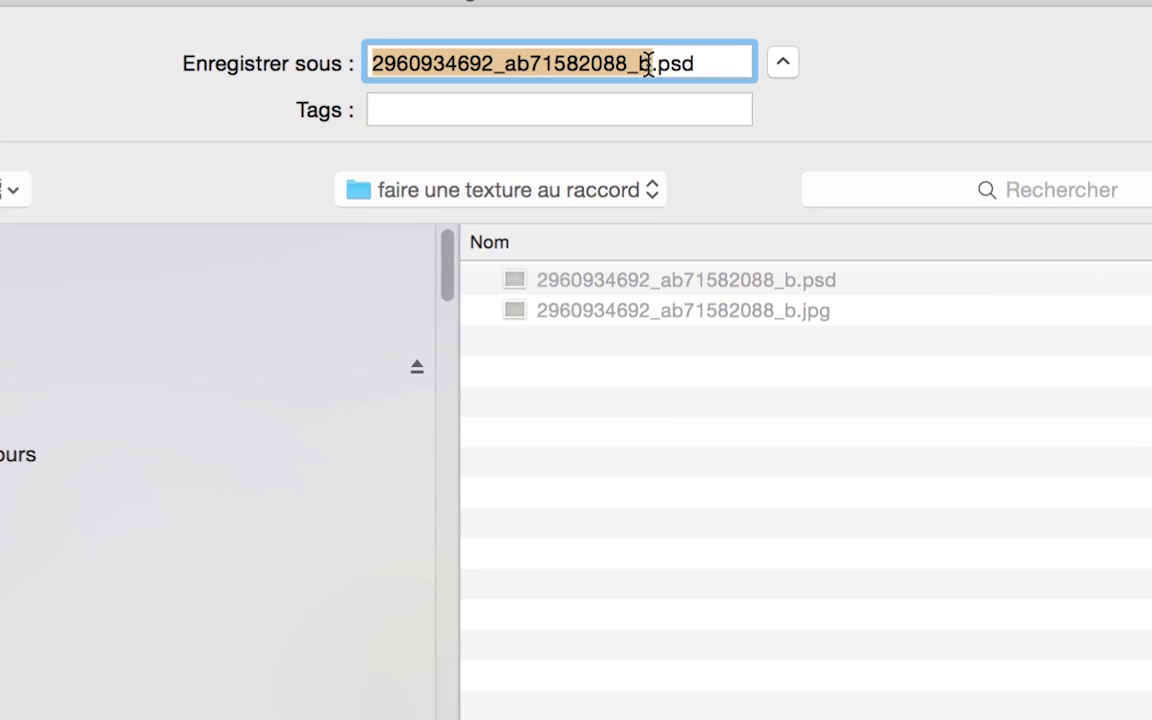
type("texture au ra")
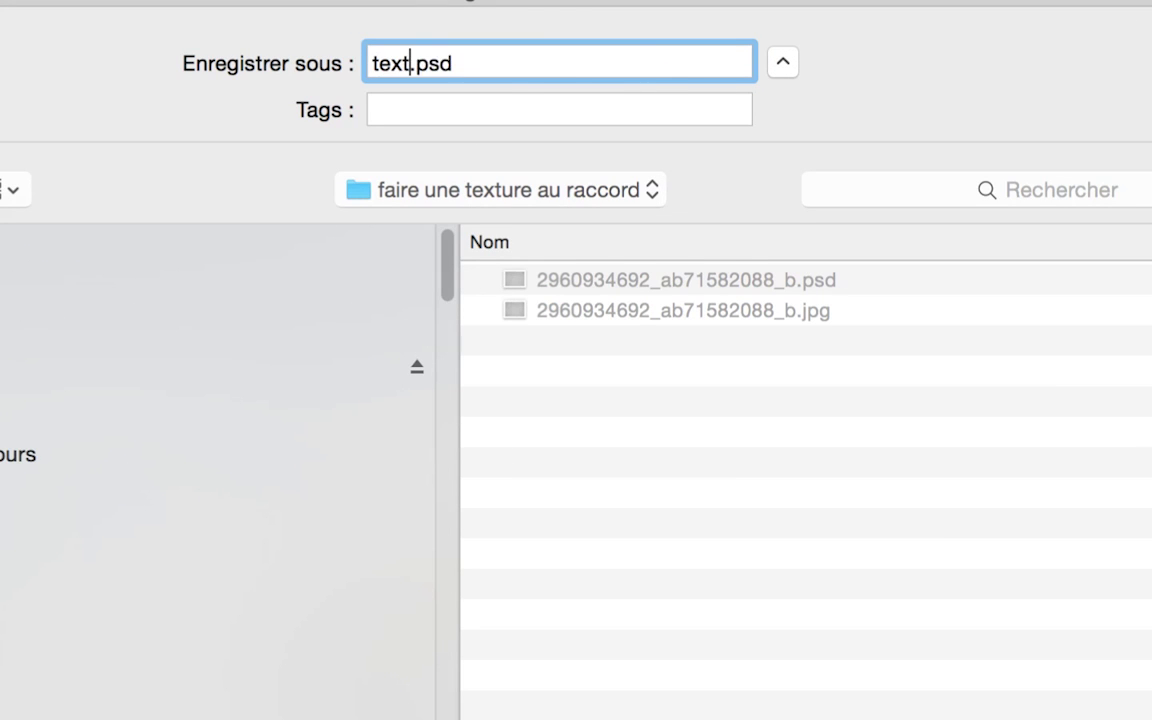
type("ccord - 02")
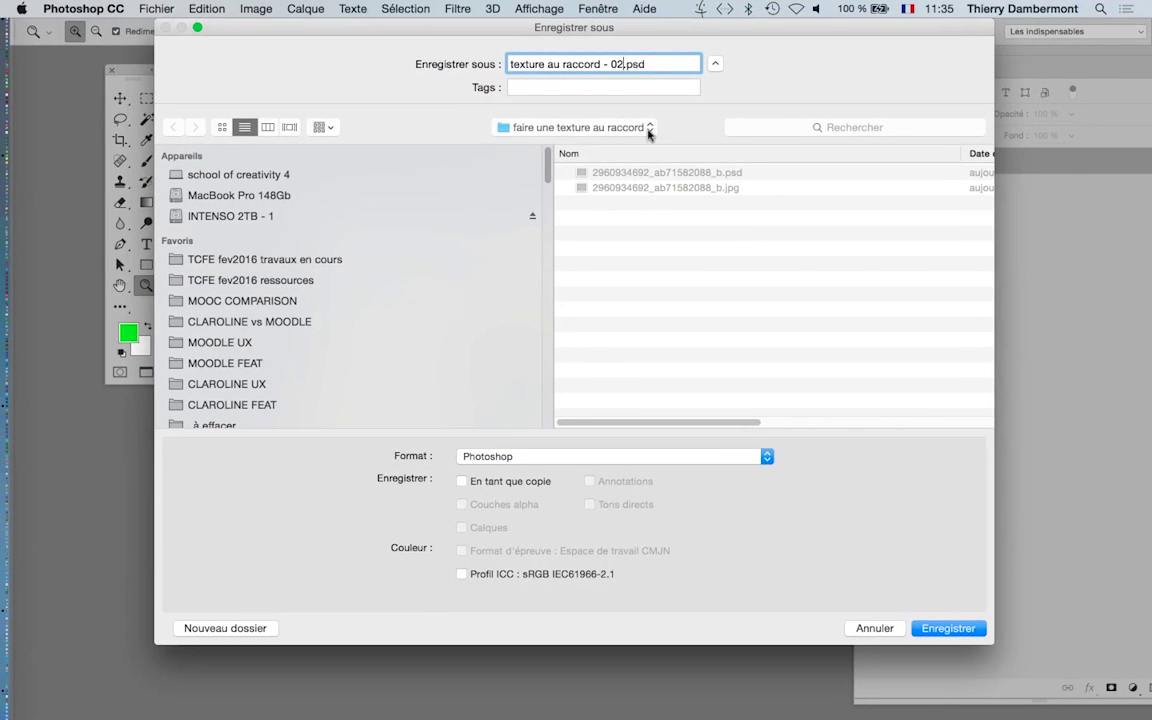
left_click(946, 626)
left_click(606, 630)
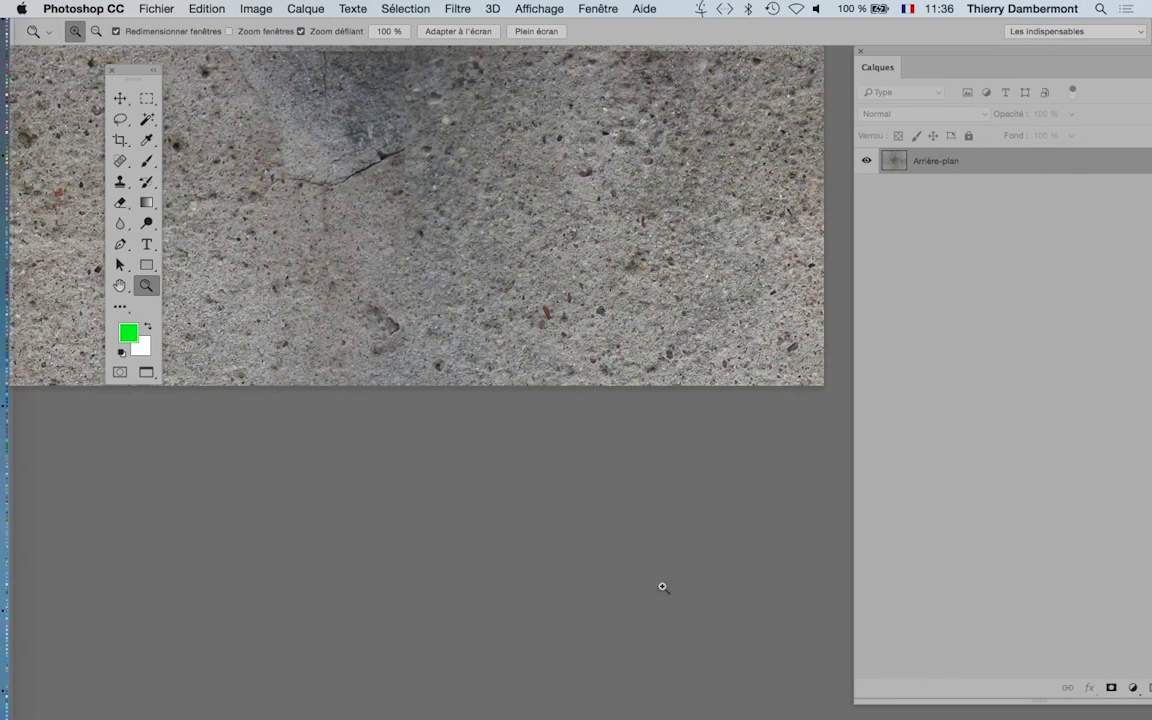
- Activate the Clone Stamp tool (Outil Tampon de duplication) with the whole texture in view
key("alt")
left_click(493, 271)
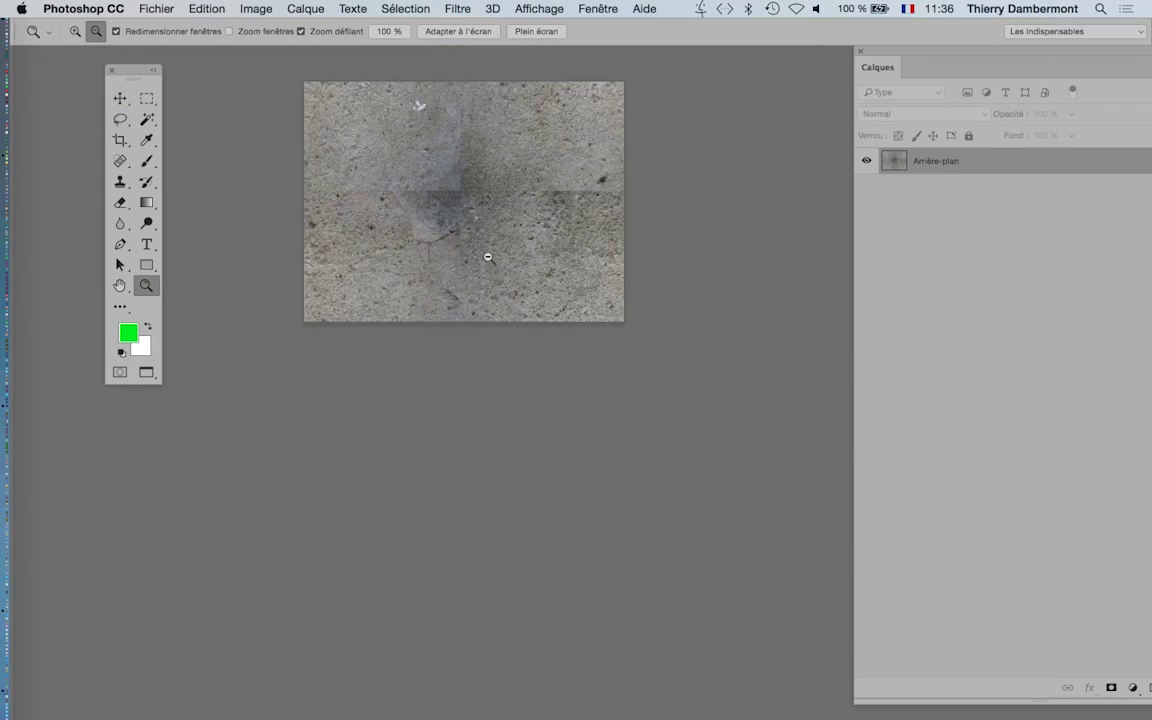
scroll(488, 371, "up", 5)
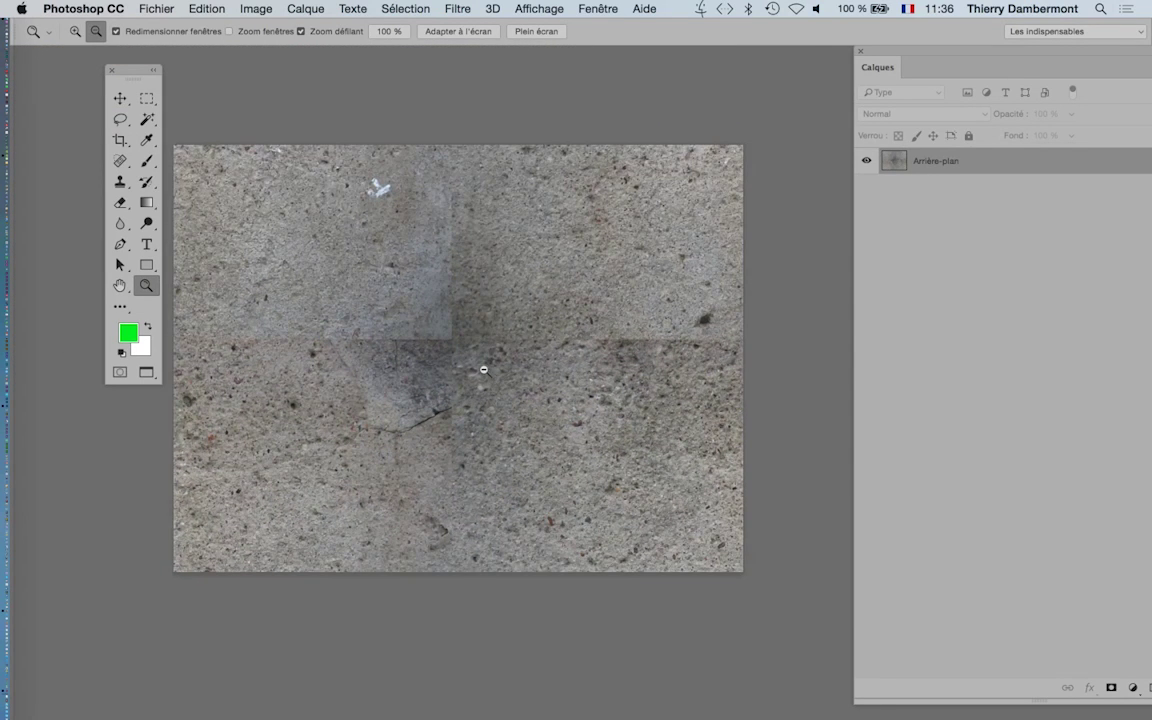
left_click_drag(503, 363, 554, 353)
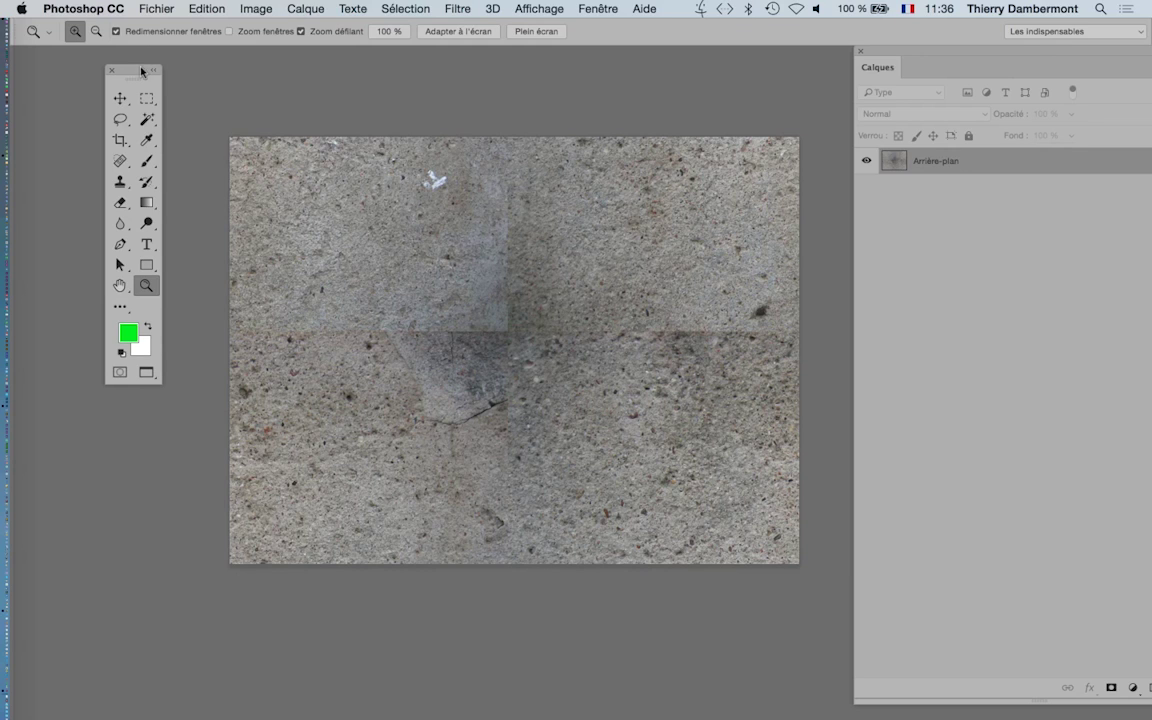
left_click_drag(141, 71, 169, 148)
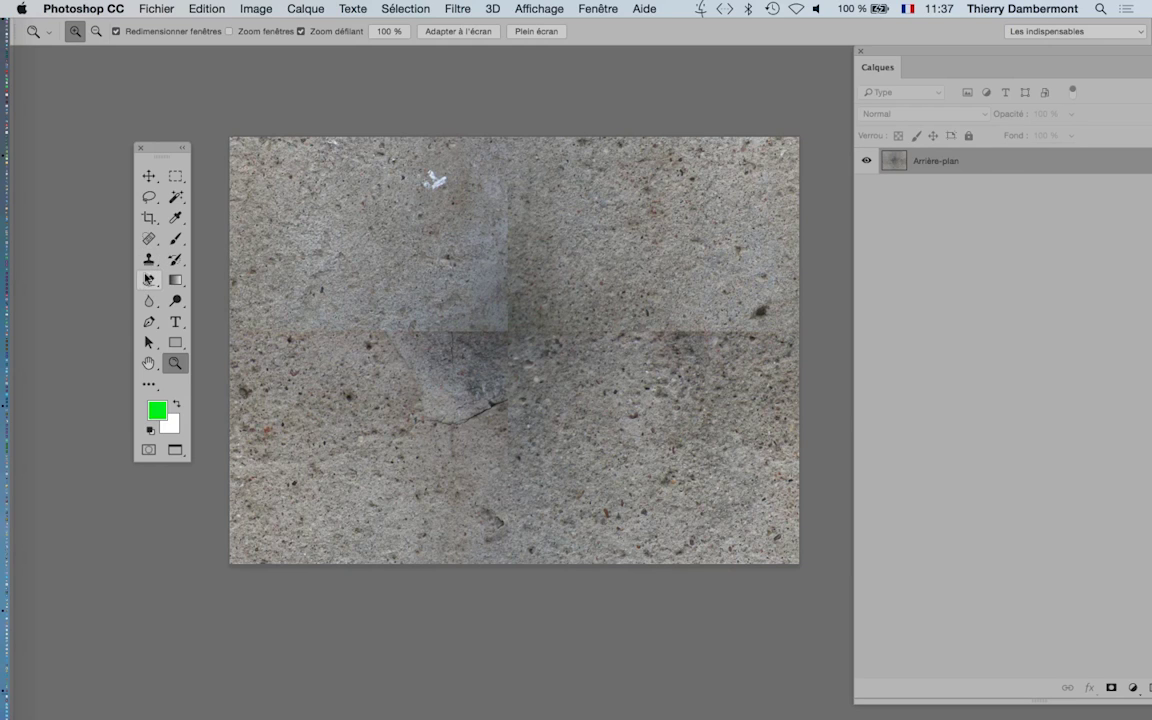
left_click(148, 260)
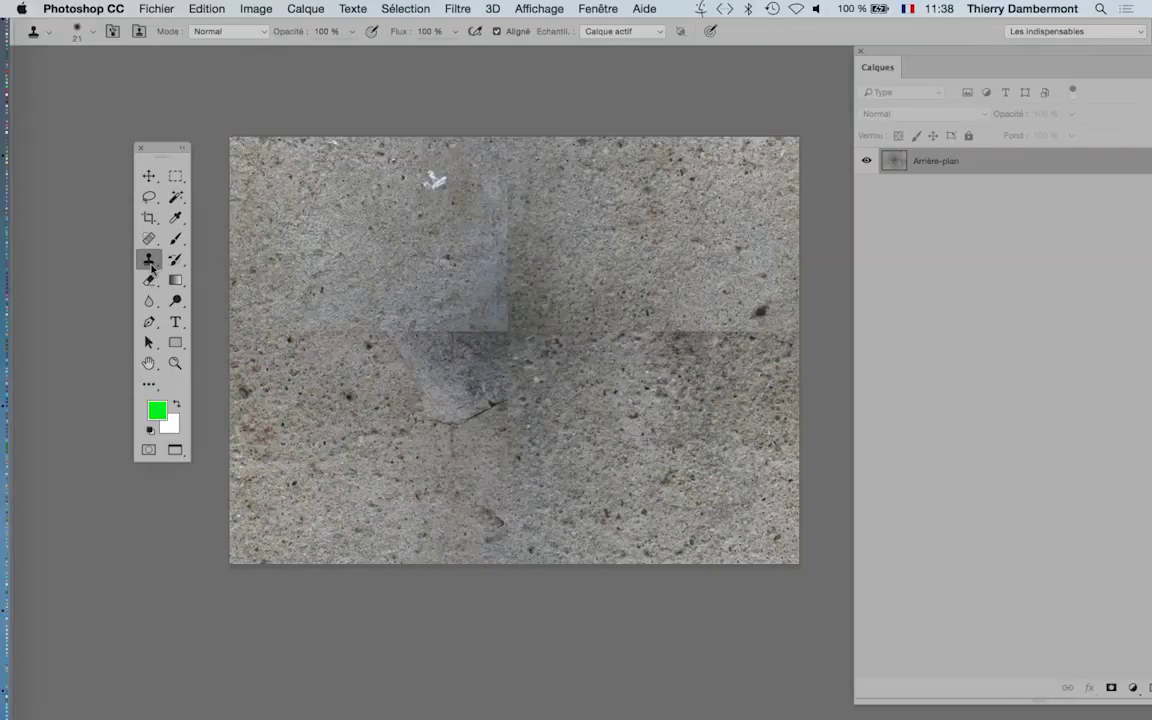
right_click(150, 263)
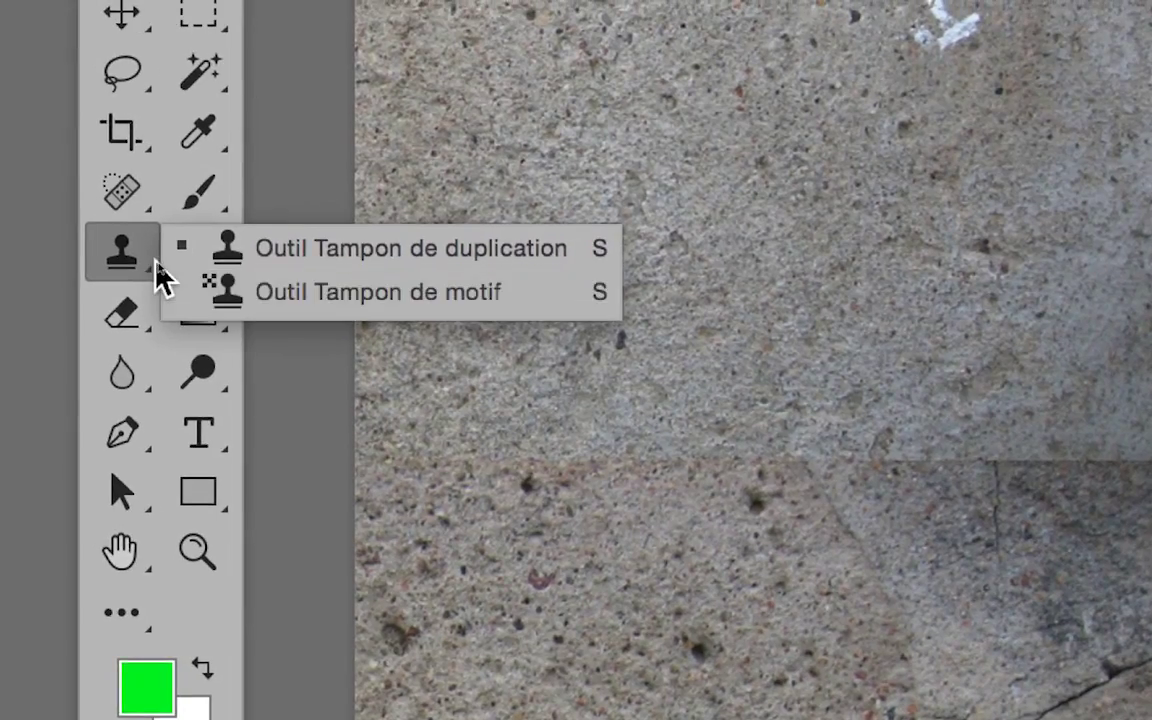
left_click(127, 265)
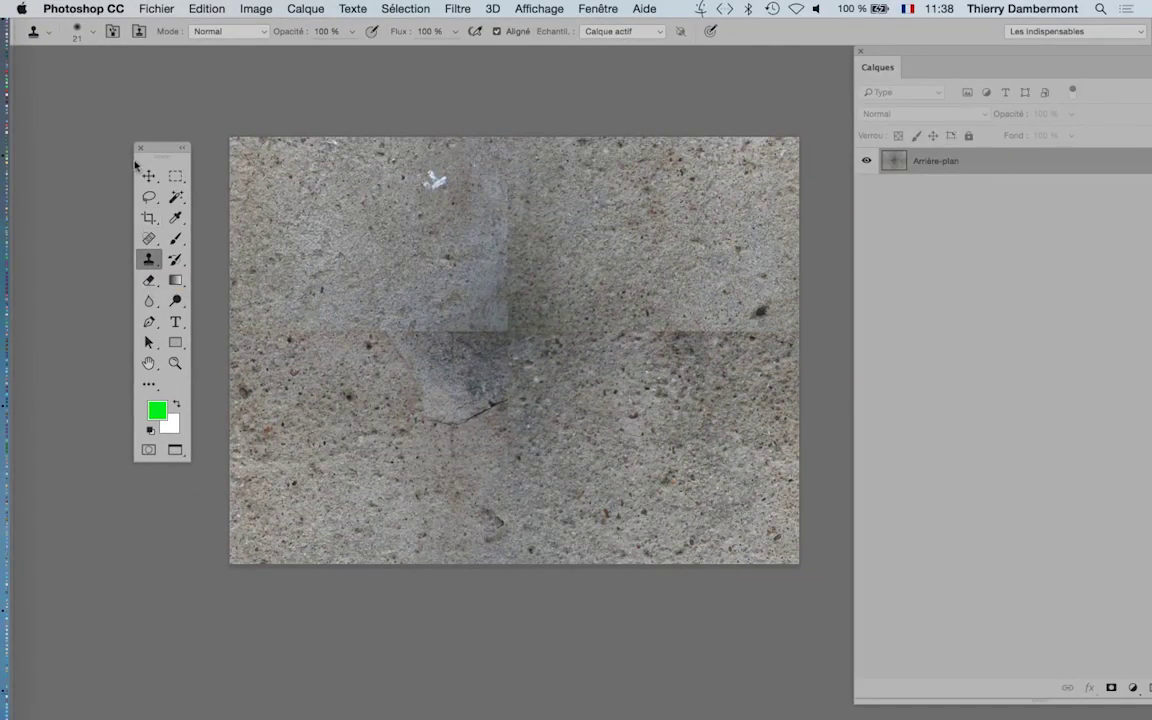
- Move the floating toolbox further away from the image, then shorten the Layers panel and bring it fully into view
left_click_drag(155, 152, 110, 99)
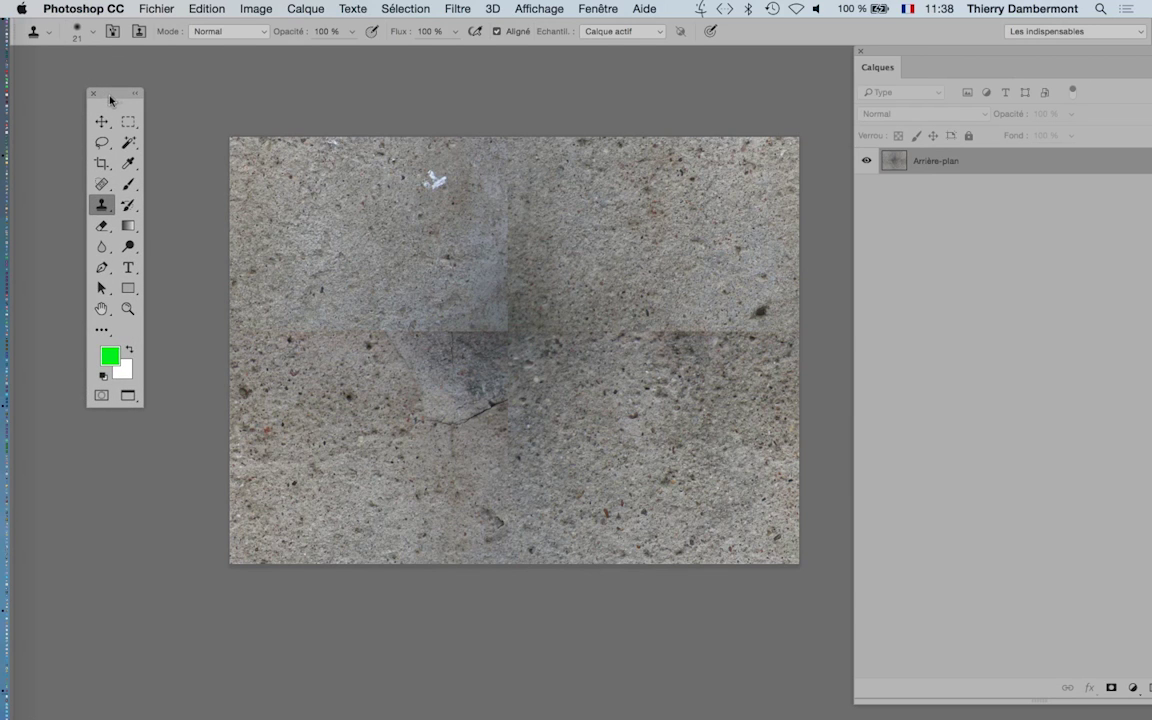
left_click_drag(856, 50, 512, 57)
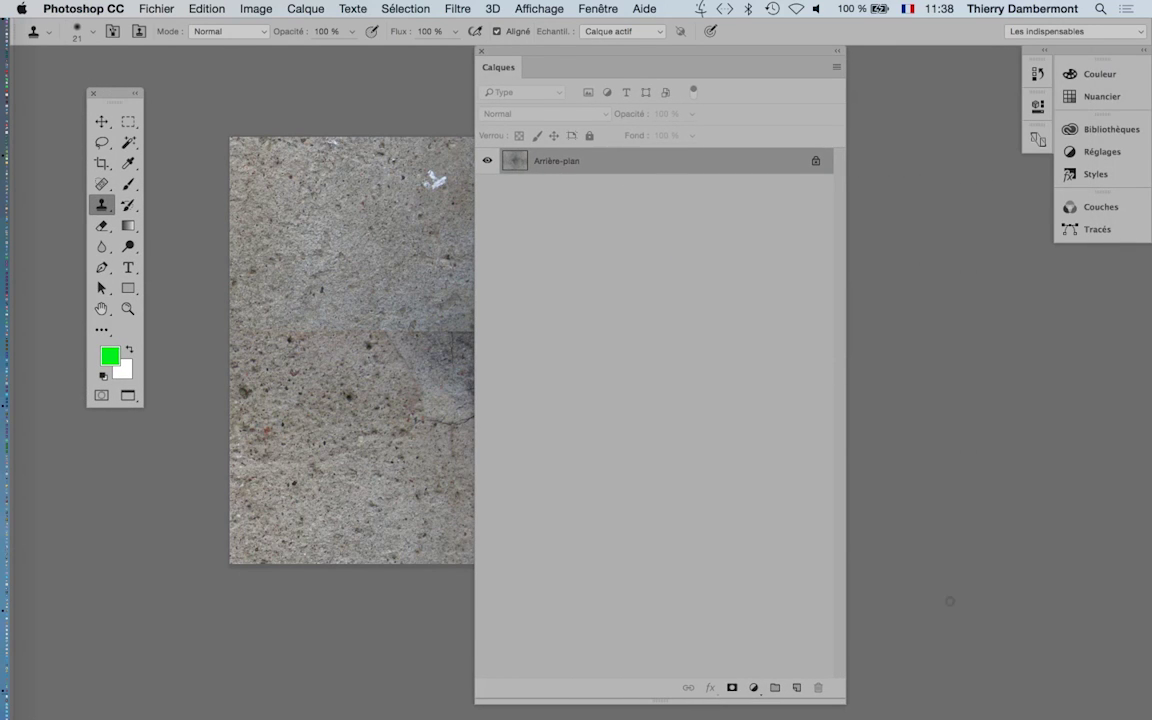
left_click_drag(843, 701, 828, 290)
left_click_drag(688, 54, 820, 115)
- Set the Layers panel thumbnails to the largest size
left_click(945, 131)
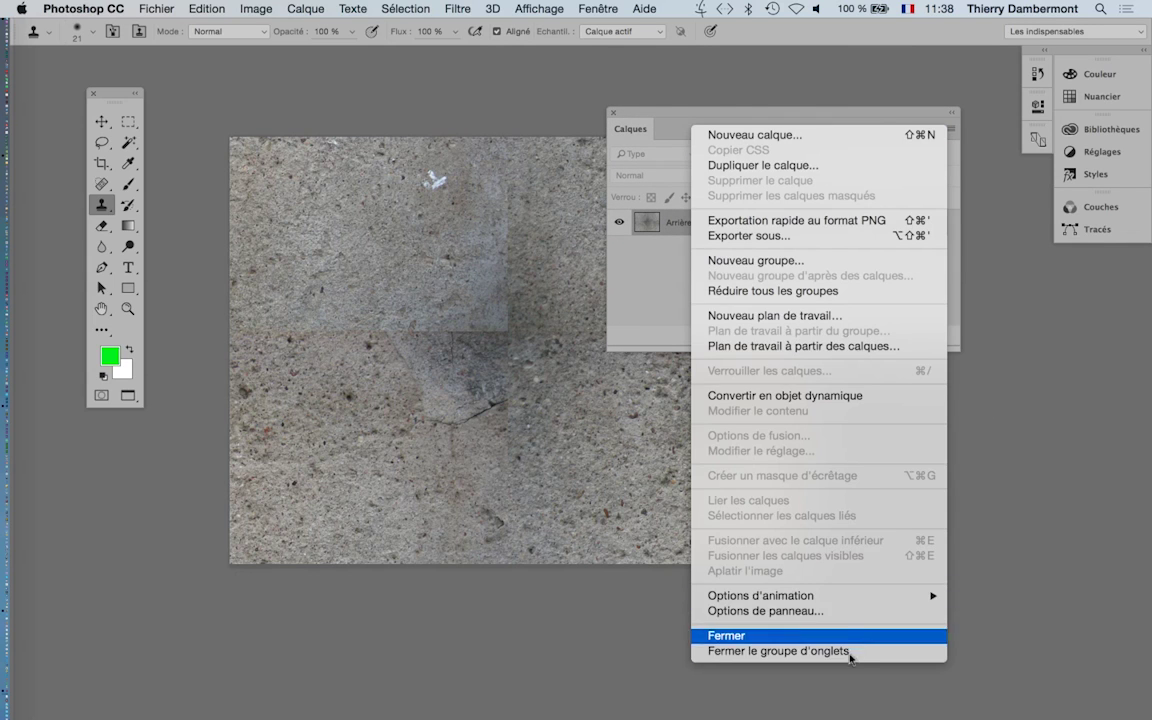
left_click(826, 613)
left_click(591, 451)
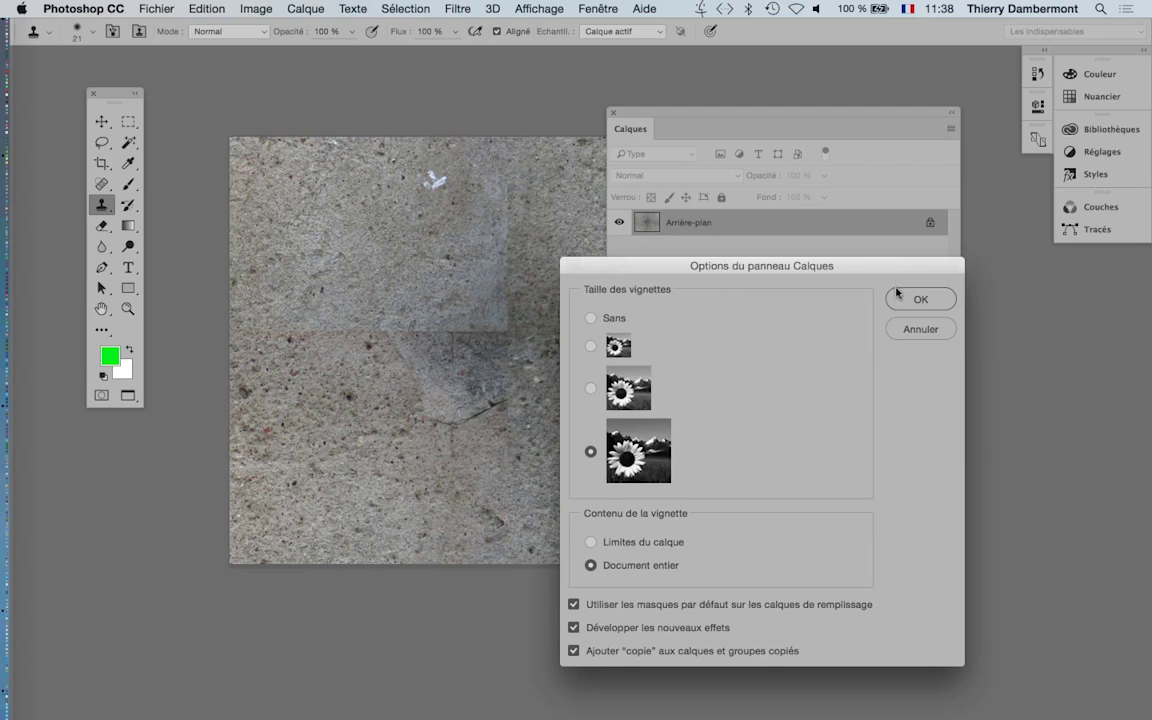
left_click(920, 299)
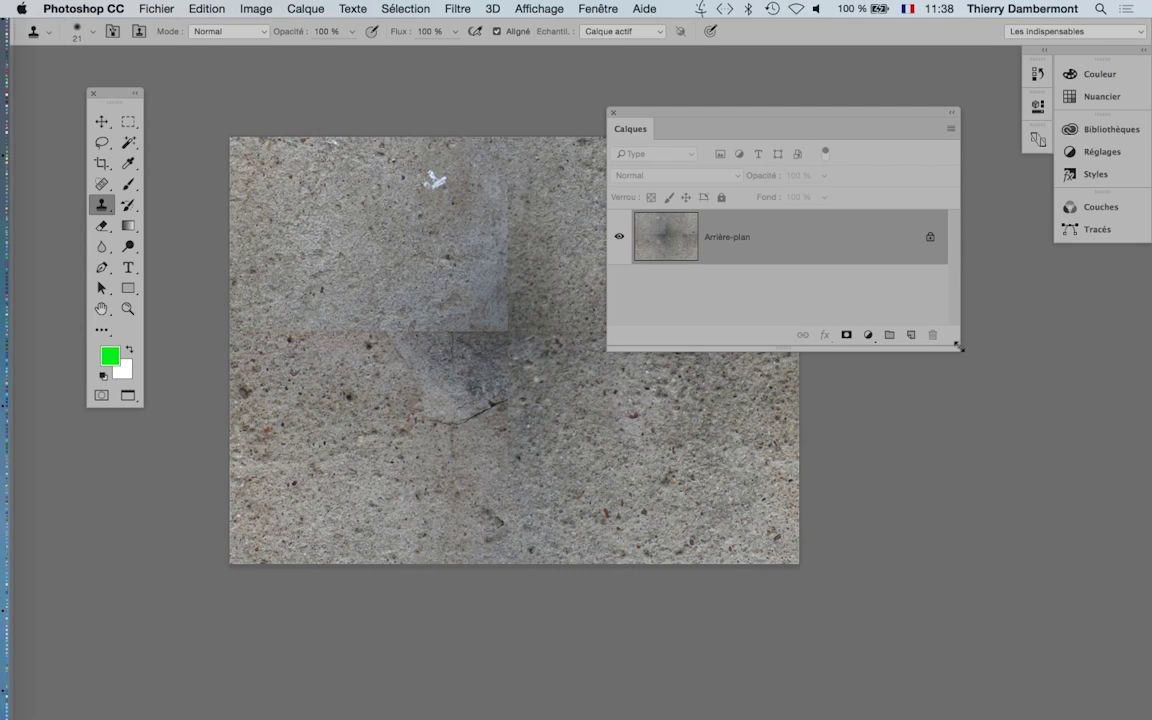
- Make the Layers panel narrower and taller, and place it beside the texture so the seams stay uncovered
left_click_drag(958, 347, 920, 416)
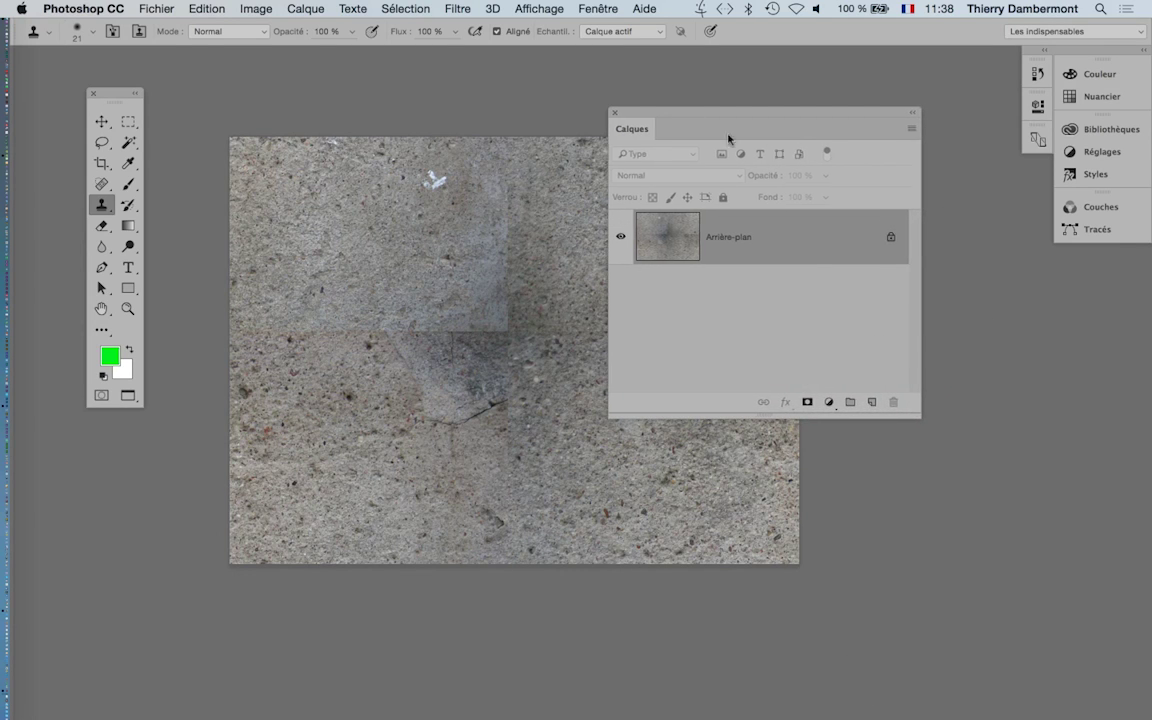
left_click_drag(728, 139, 910, 239)
left_click_drag(596, 266, 537, 231)
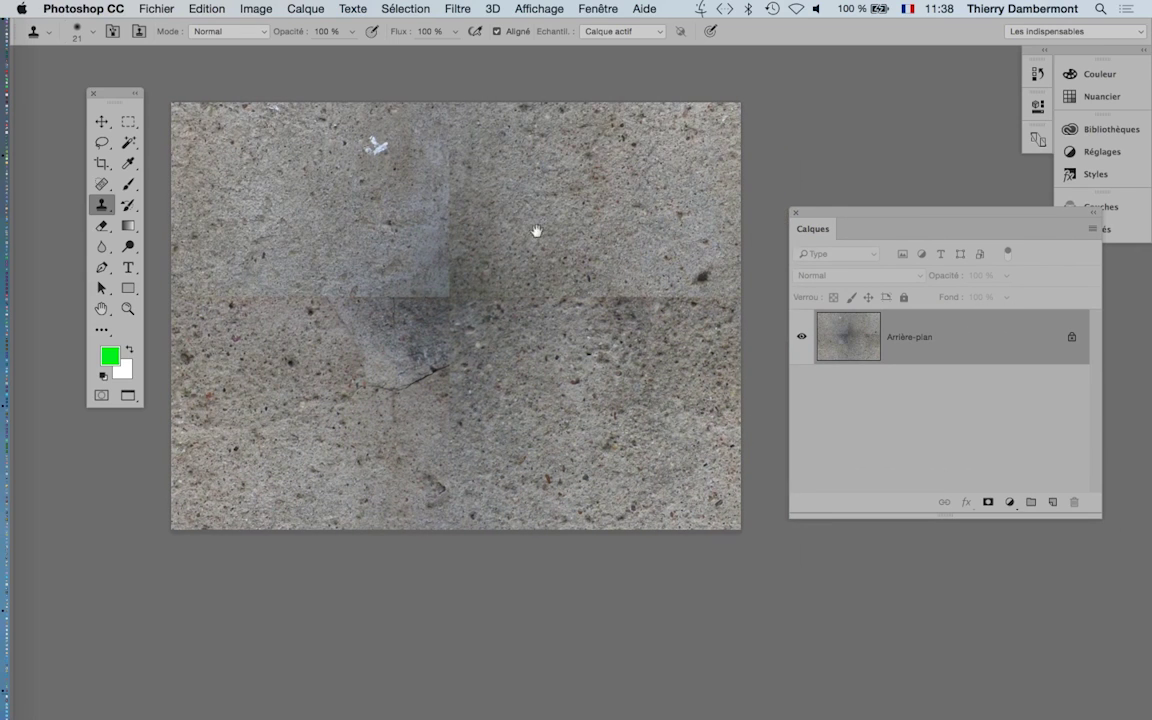
left_click_drag(832, 217, 760, 196)
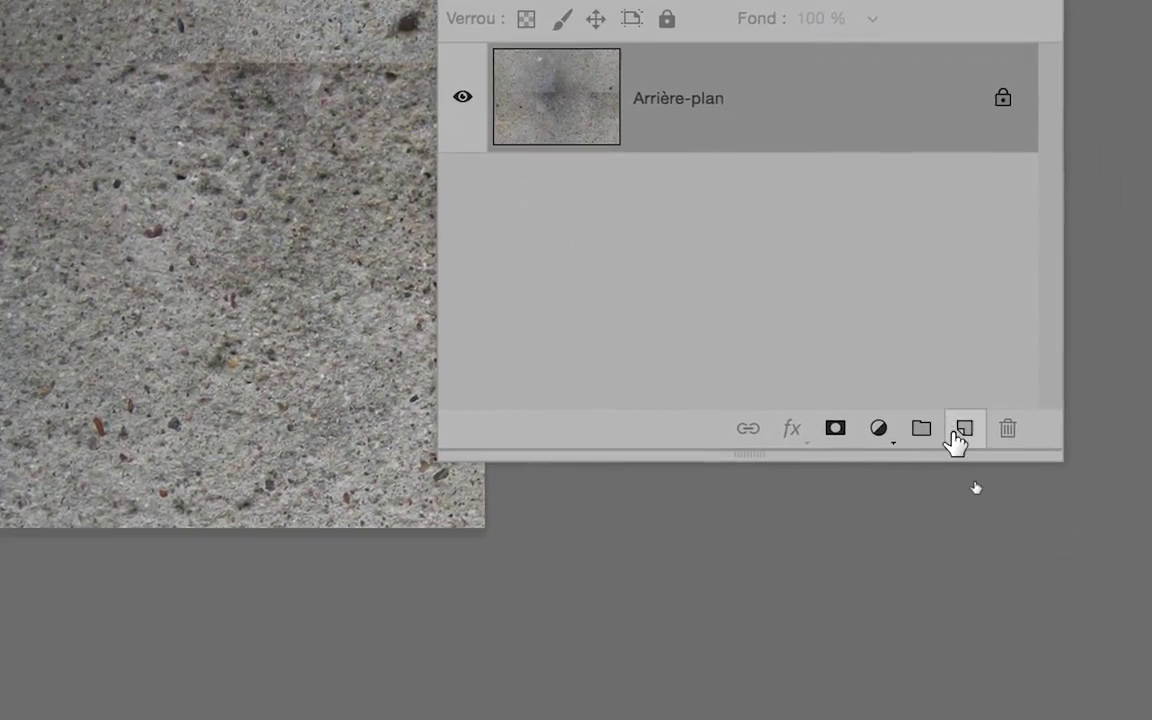
- Add an empty layer above the background, and convert the background into a regular layer named Calque 0
left_click(1062, 636)
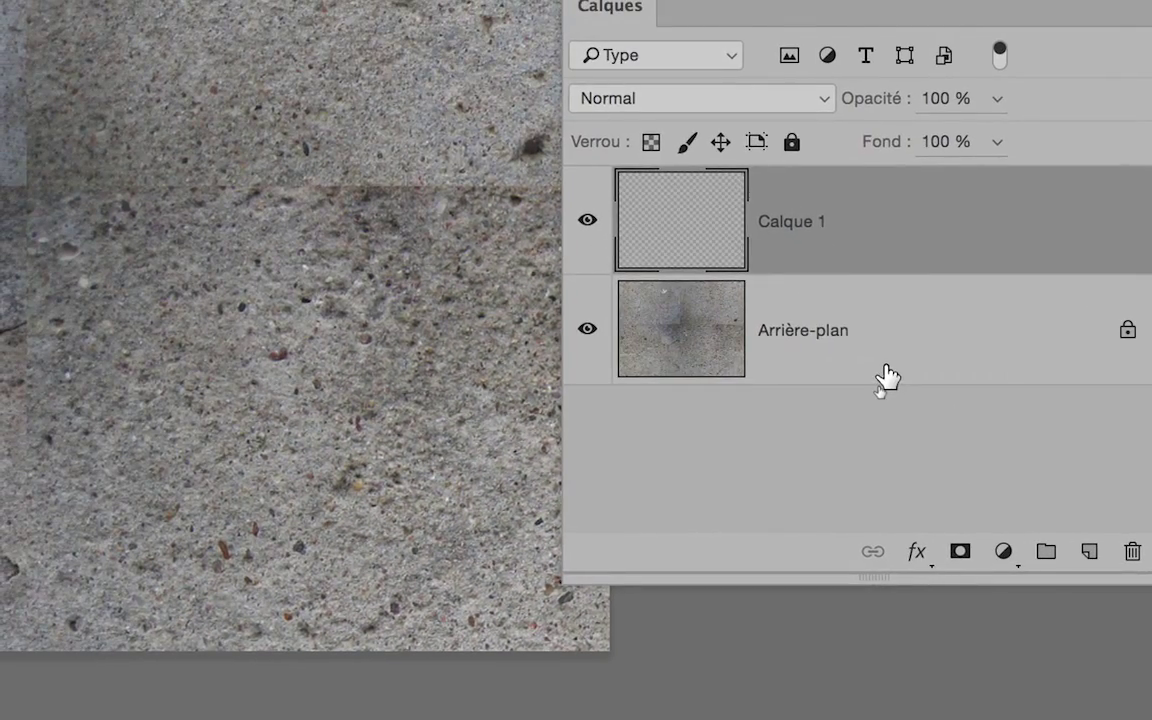
left_click(798, 302)
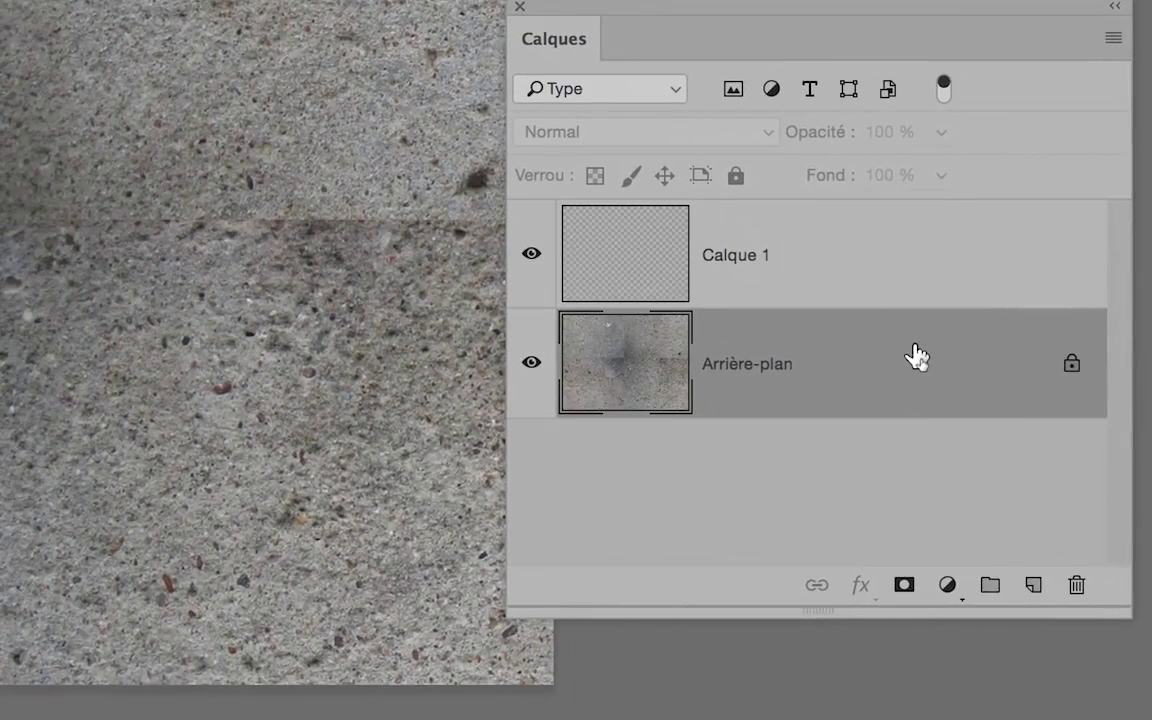
double_click(916, 355)
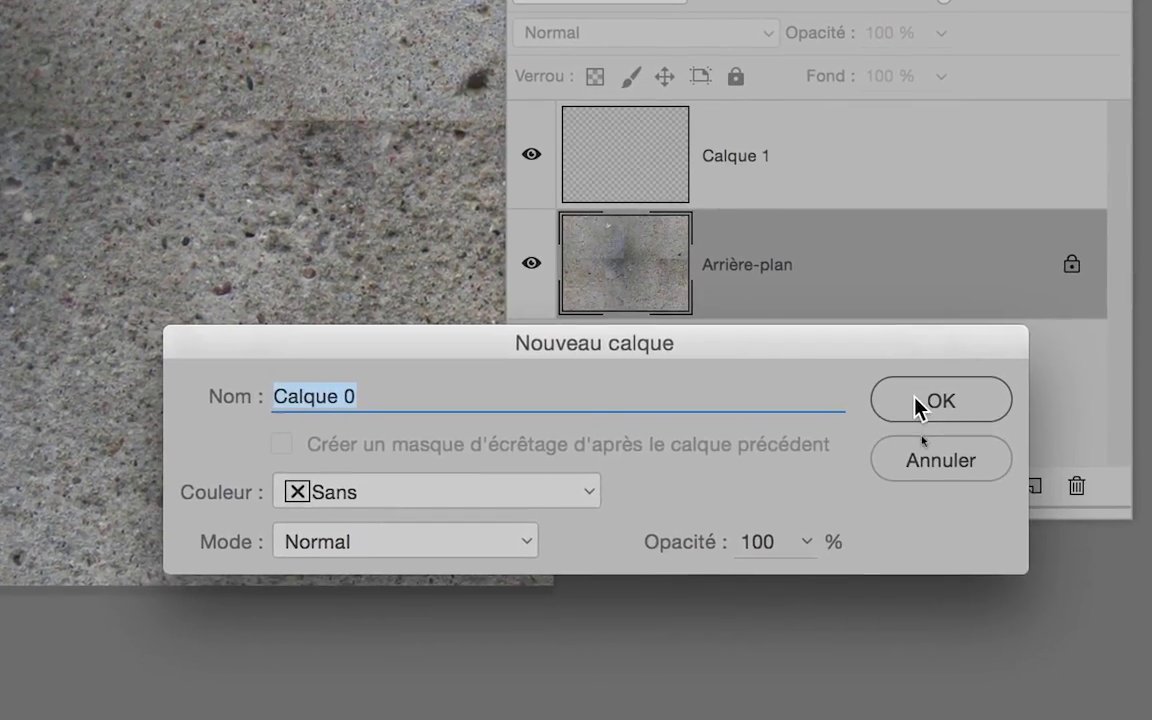
left_click(941, 499)
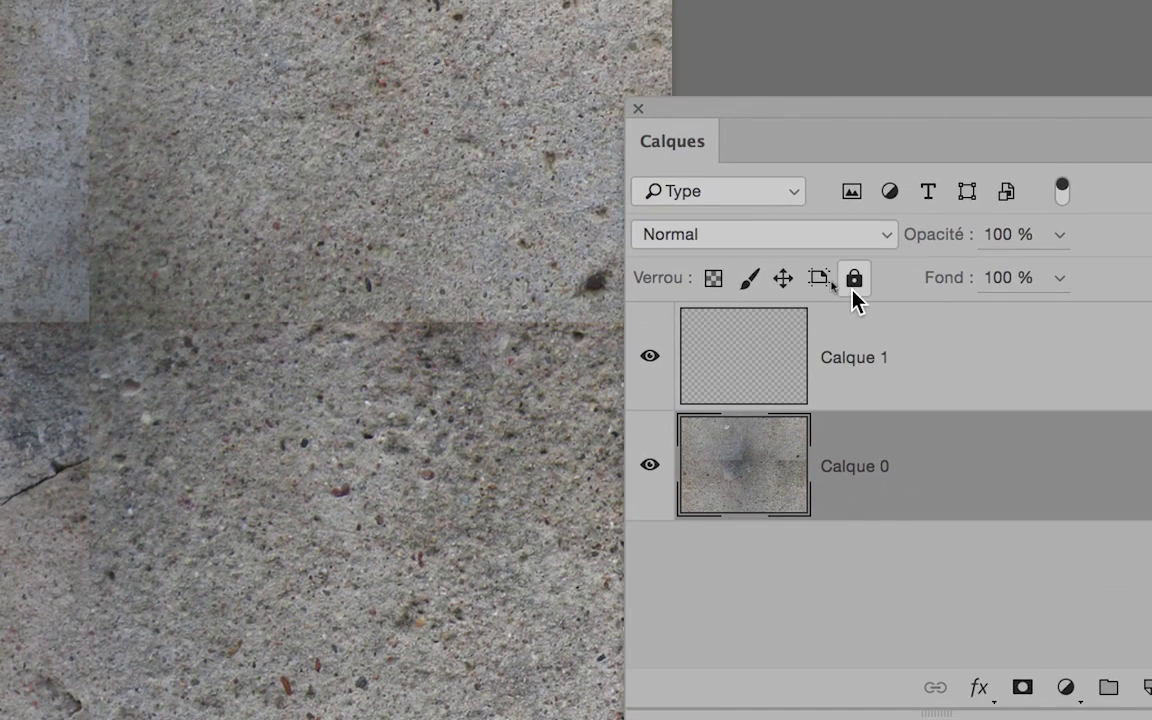
- Lock all properties of Calque 0 and make the empty layer Calque 1 the active one
left_click(772, 106)
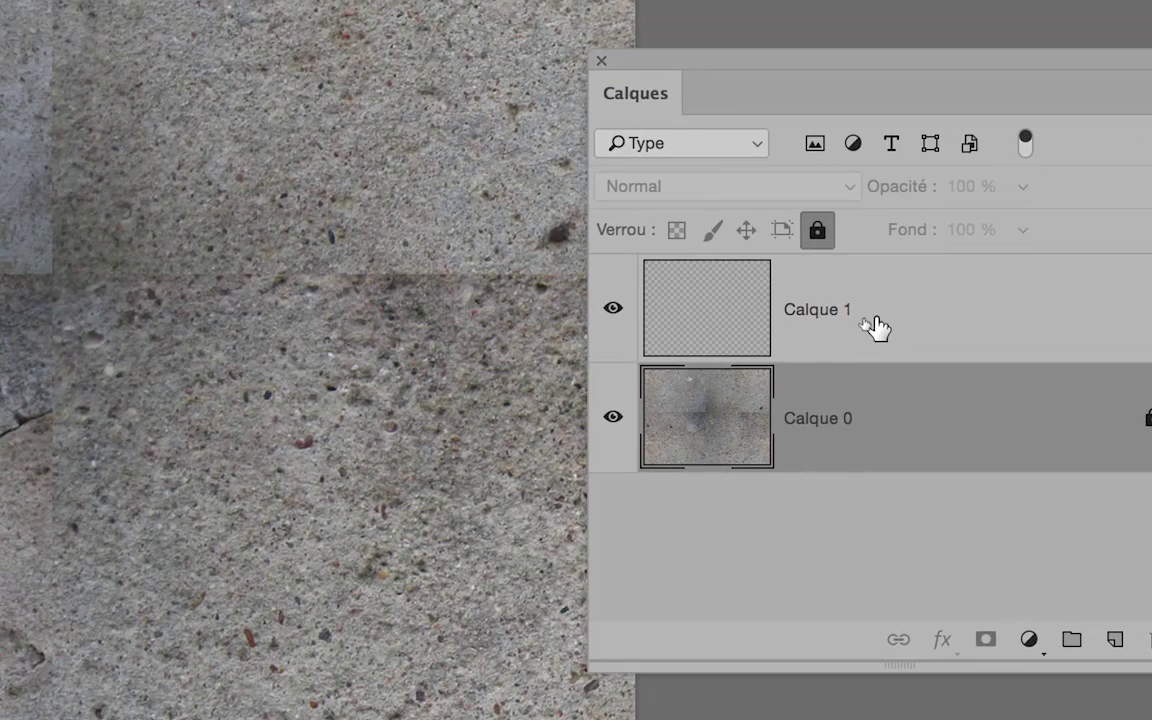
left_click(715, 238)
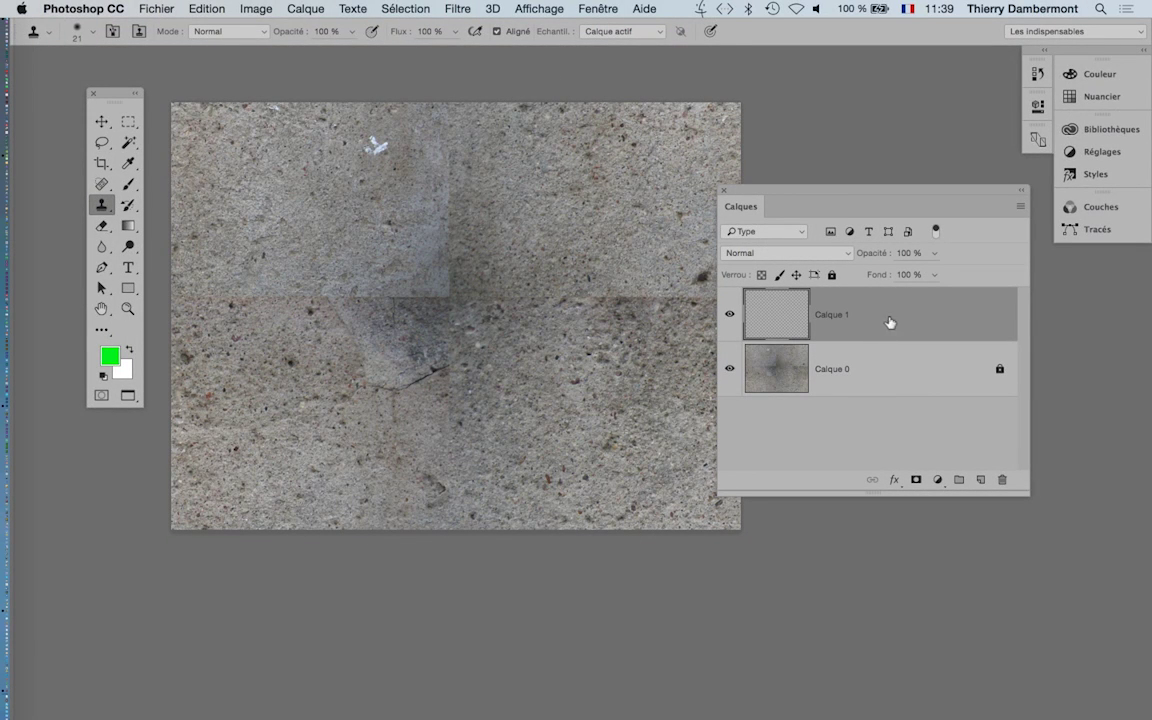
- Reduce the Layers panel's width, extend its height slightly, and move it clear of the texture's edge
left_click_drag(1024, 492, 930, 517)
left_click_drag(780, 206, 832, 200)
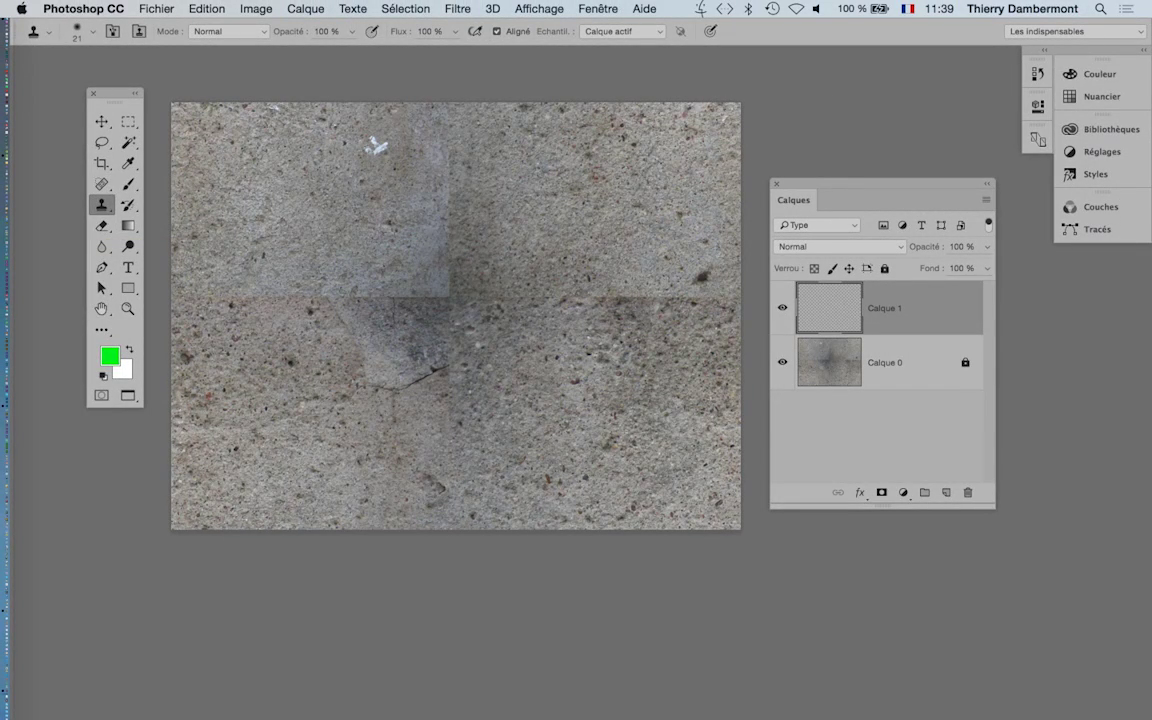
- Try to clone on the texture without a defined source point, and dismiss the alert
left_click(488, 230)
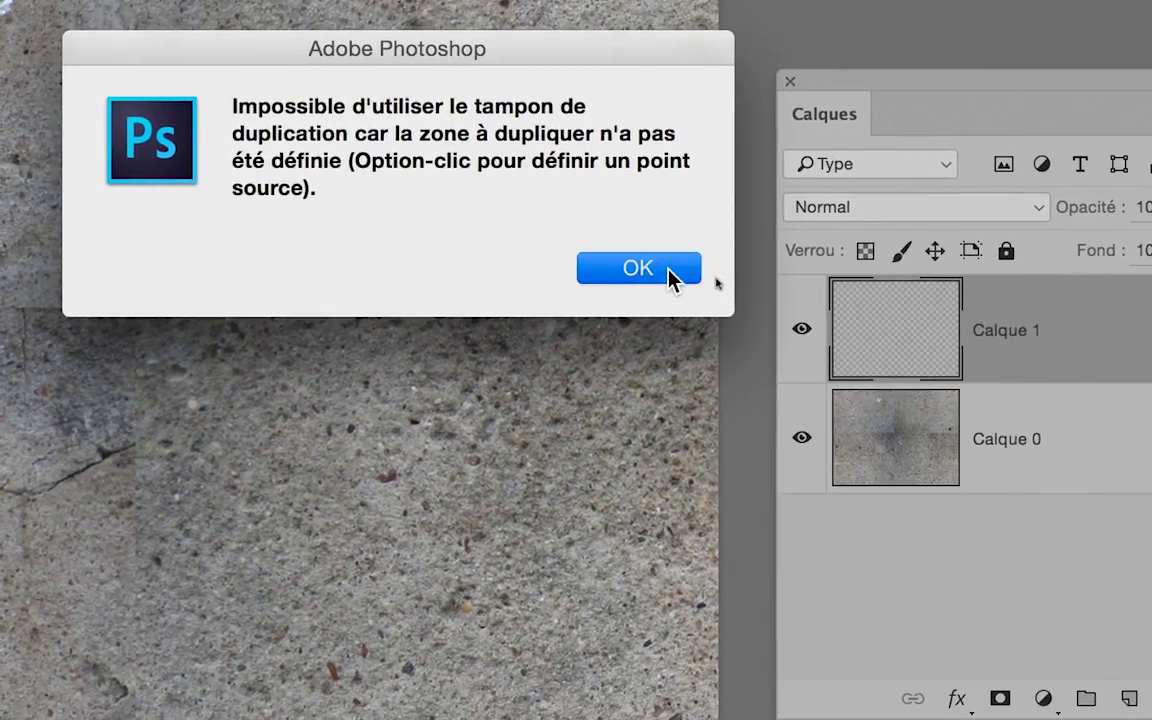
left_click(855, 308)
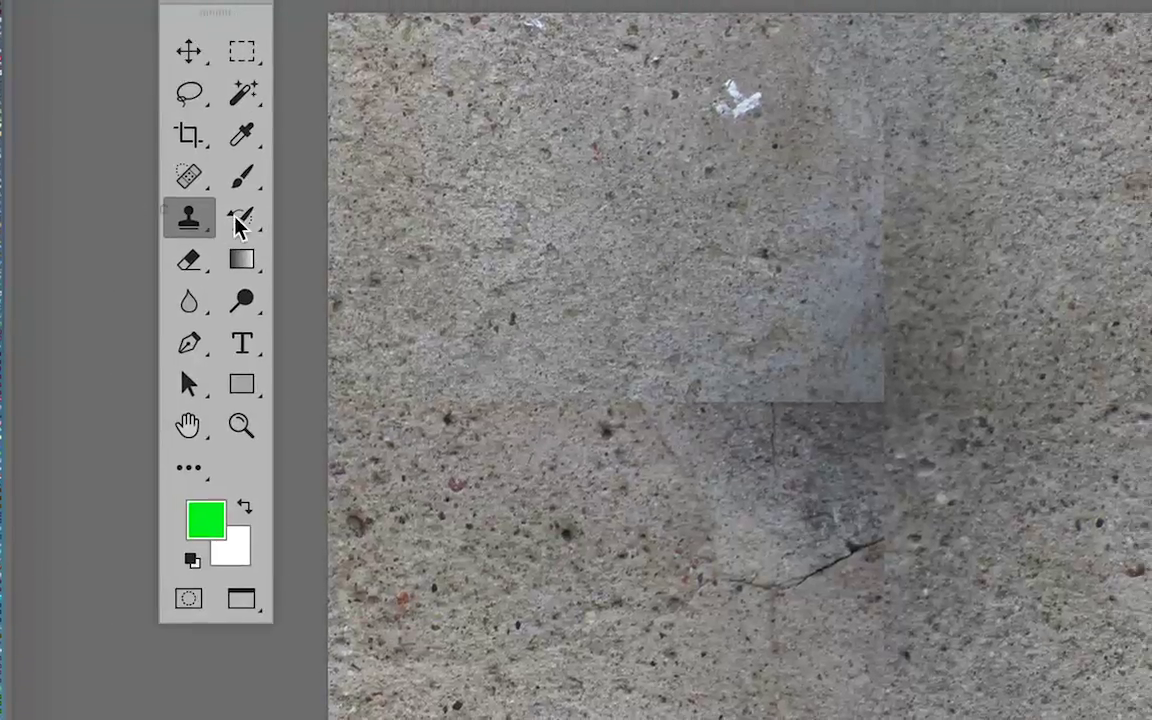
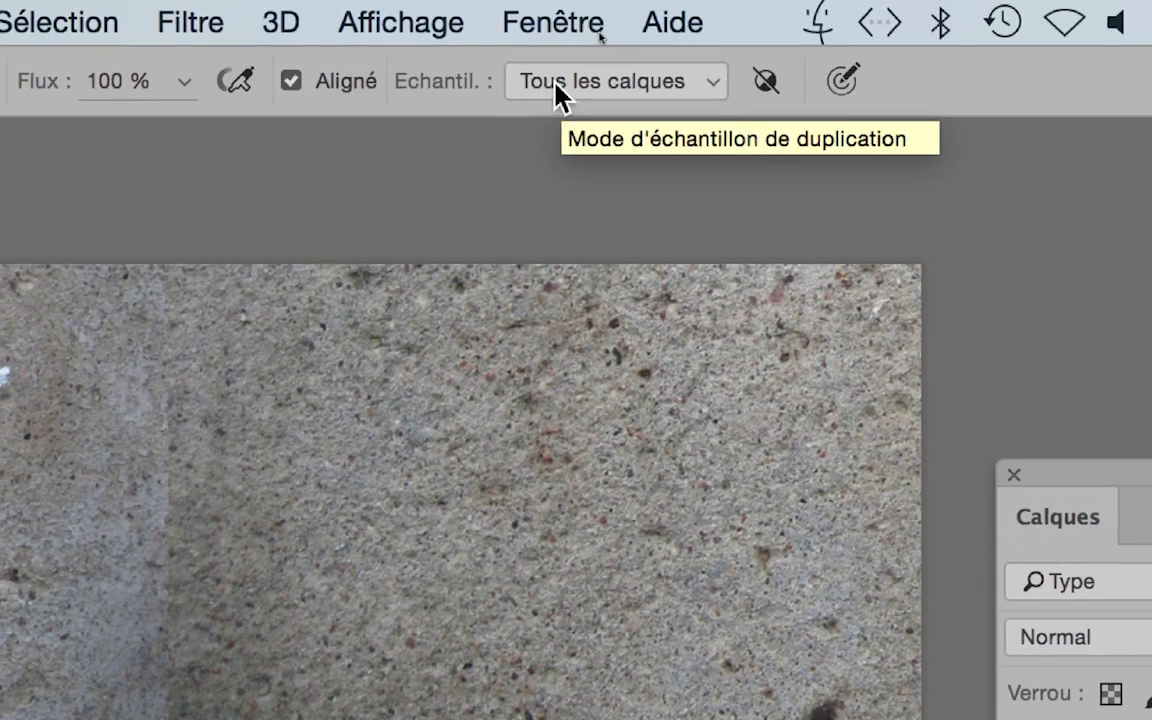
- Set the Clone Stamp's sample mode to Actif et inférieurs so it reads the active layer and those below
left_click(557, 92)
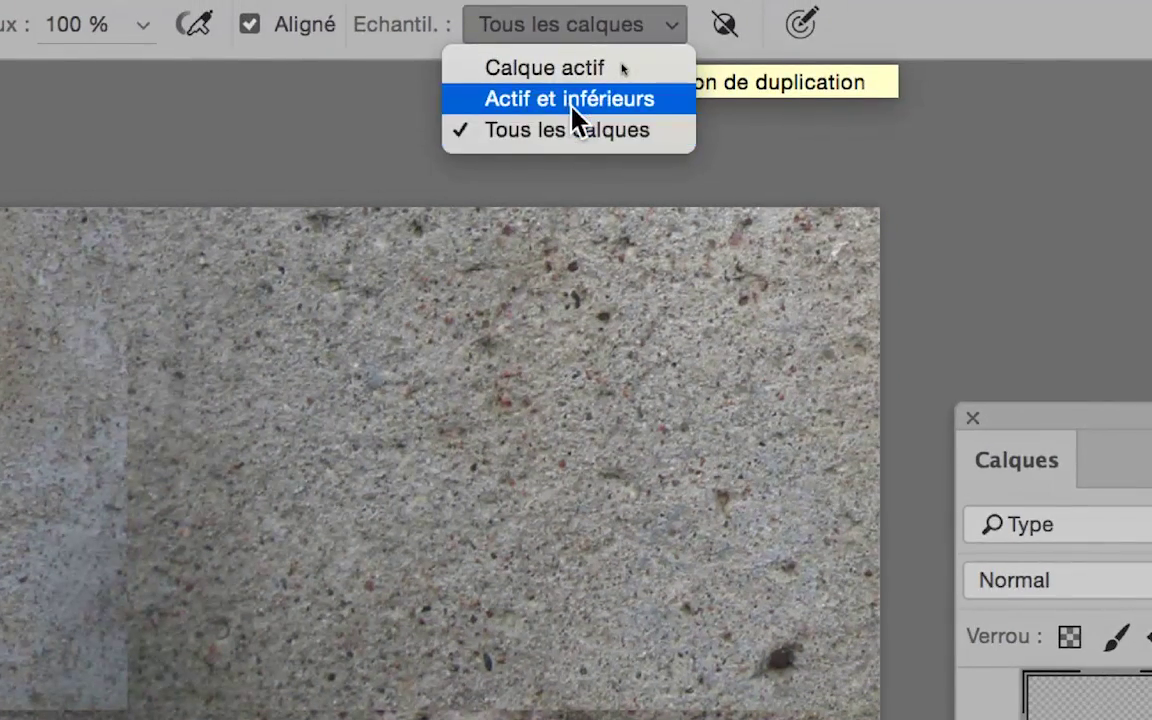
left_click(571, 106)
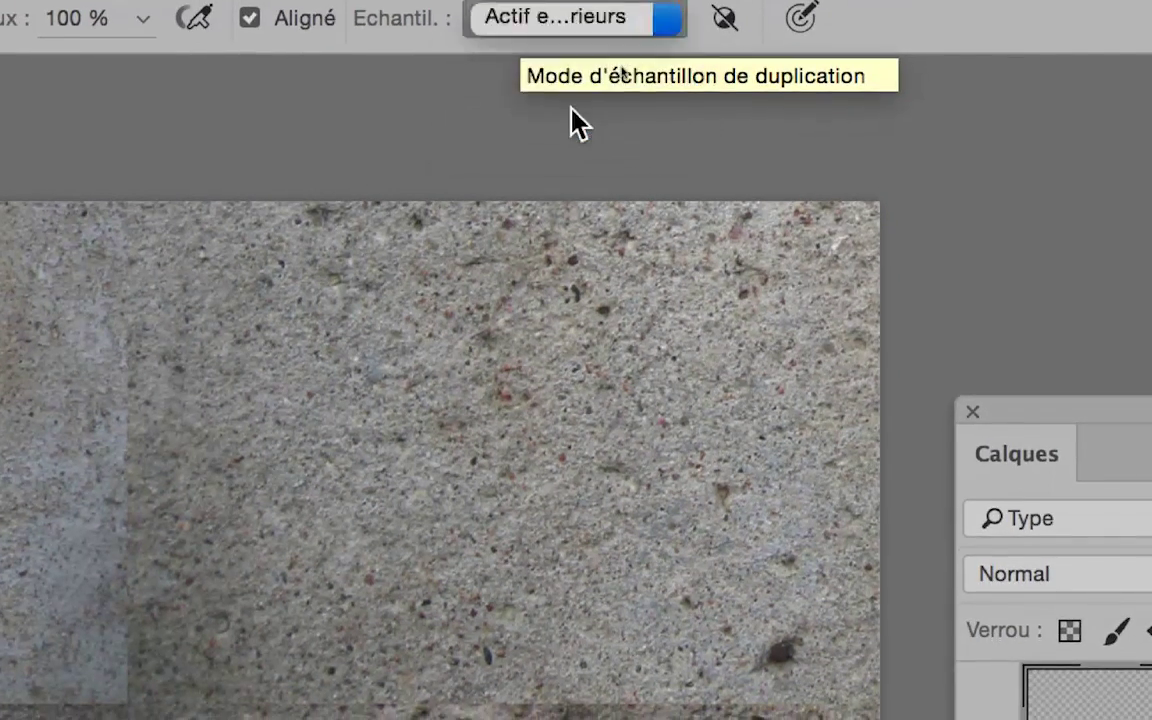
left_click(552, 36)
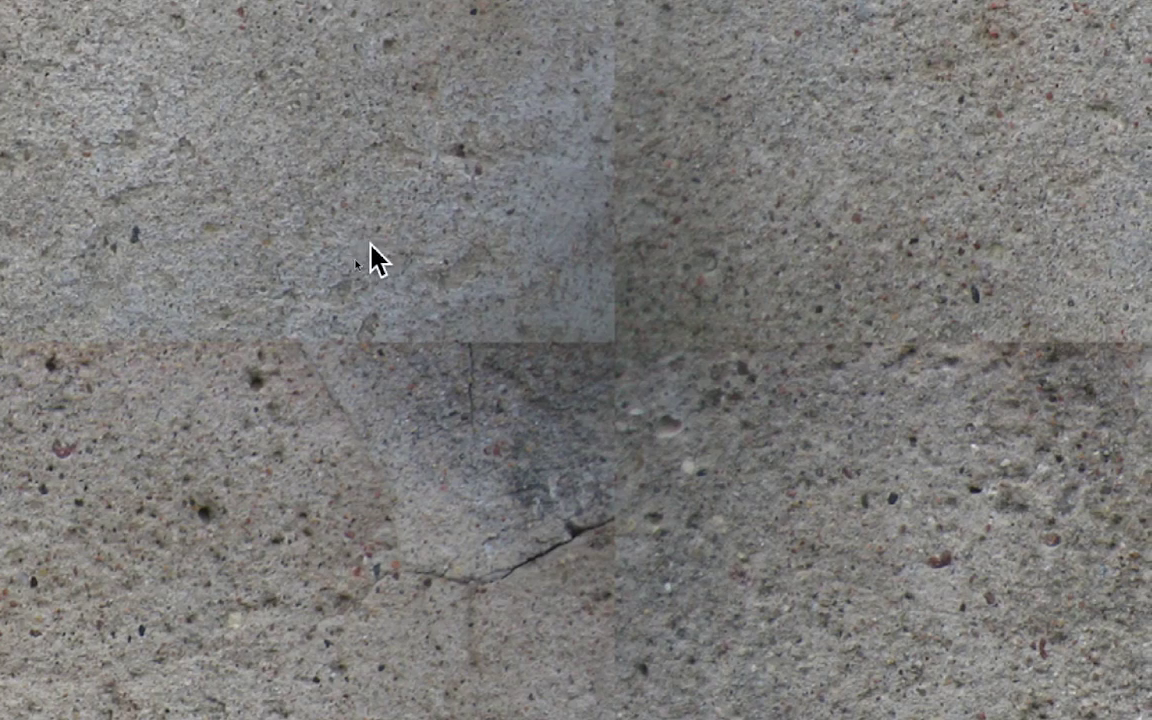
- Set the Clone Stamp brush to a 72 px diameter with 0 % hardness
mouse_move(376, 250)
left_mouse_down()
mouse_move(429, 262)
mouse_move(404, 260)
mouse_move(428, 258)
mouse_move(409, 239)
mouse_move(393, 242)
mouse_move(530, 257)
mouse_move(558, 274)
left_mouse_up()
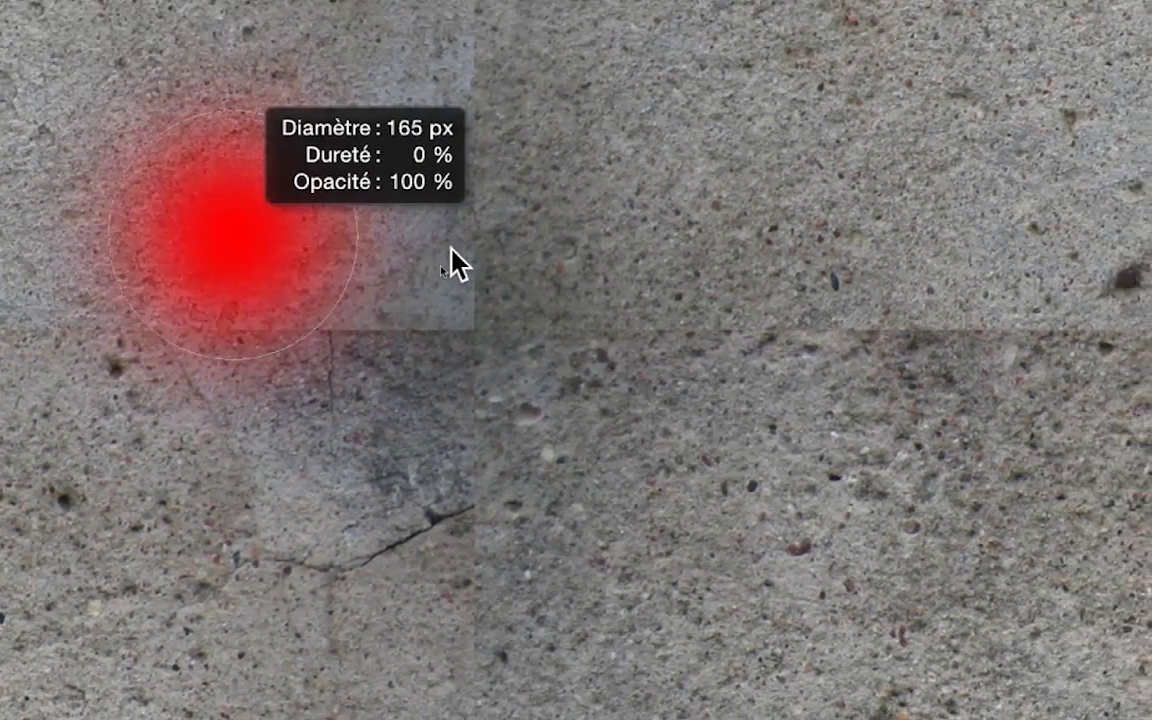
left_click_drag(452, 250, 448, 250)
mouse_move(226, 174)
left_mouse_down()
mouse_move(243, 171)
mouse_move(210, 179)
left_mouse_up()
mouse_move(388, 243)
left_mouse_down()
mouse_move(375, 244)
mouse_move(383, 221)
mouse_move(378, 239)
left_mouse_up()
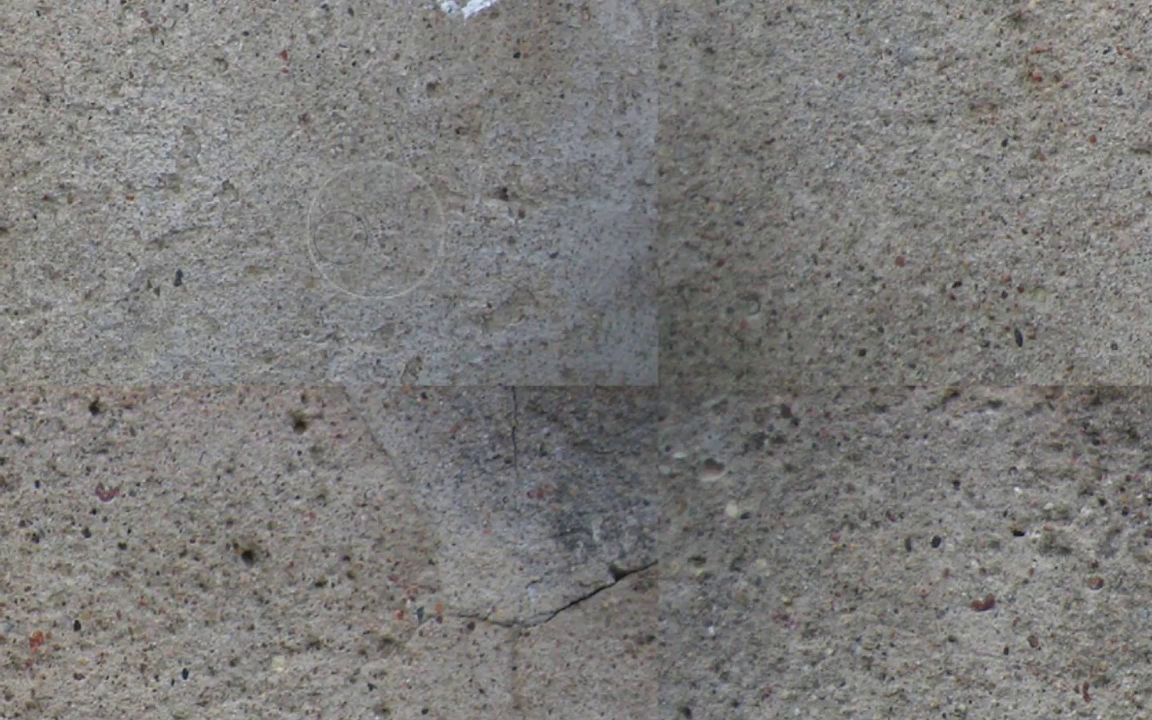
- Try to clone concrete from above over the central horizontal seam up to the seam crossing, and undo the result
mouse_move(373, 226)
left_mouse_down()
mouse_move(378, 244)
mouse_move(362, 244)
mouse_move(360, 260)
mouse_move(345, 247)
mouse_move(373, 257)
mouse_move(363, 265)
mouse_move(378, 231)
mouse_move(373, 337)
left_mouse_up()
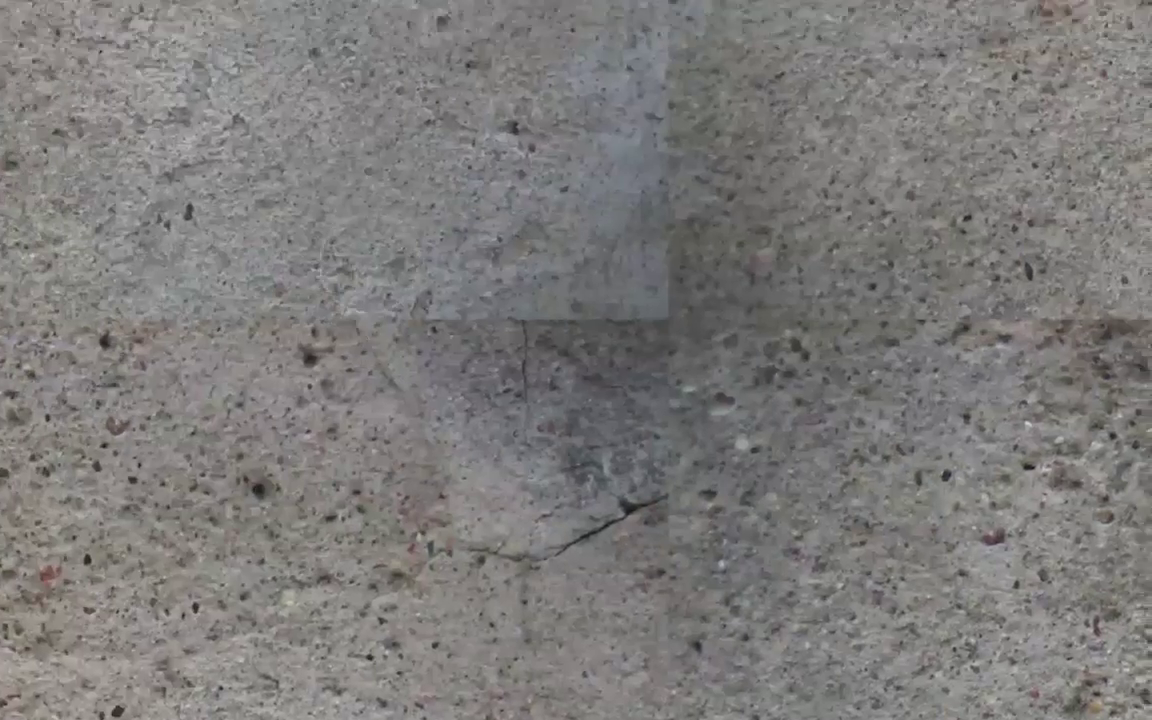
mouse_move(365, 244)
left_mouse_down()
mouse_move(380, 255)
mouse_move(373, 290)
left_mouse_up()
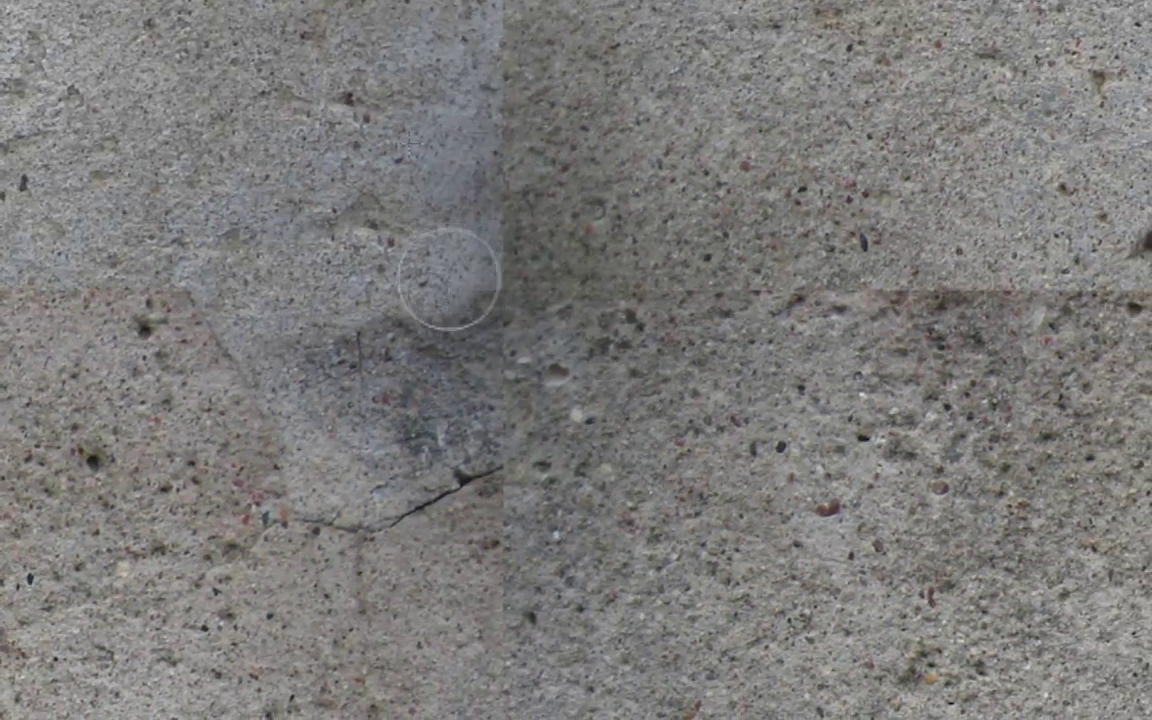
left_click_drag(449, 279, 472, 282)
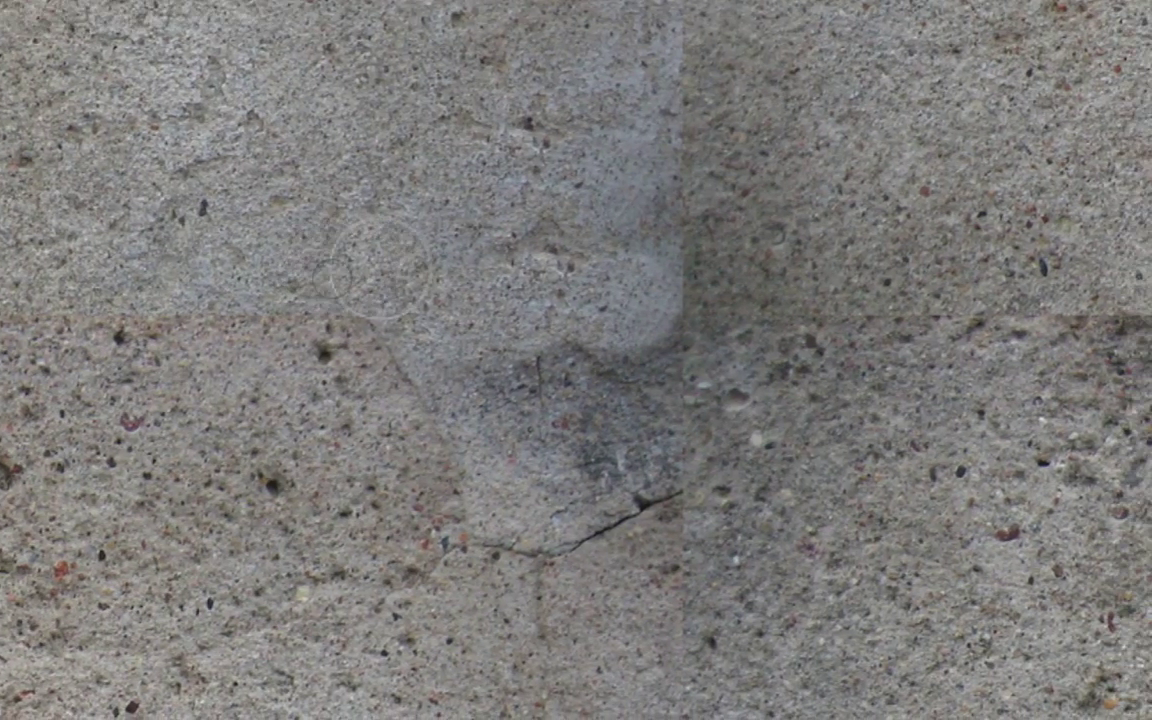
key("super+z")
- Try another clone pass along the horizontal seam above the cracked patch with a new source point, and undo it
left_click_drag(391, 191, 386, 171)
mouse_move(381, 236)
left_mouse_down()
mouse_move(378, 170)
mouse_move(386, 200)
left_mouse_up()
left_click(364, 300, "alt")
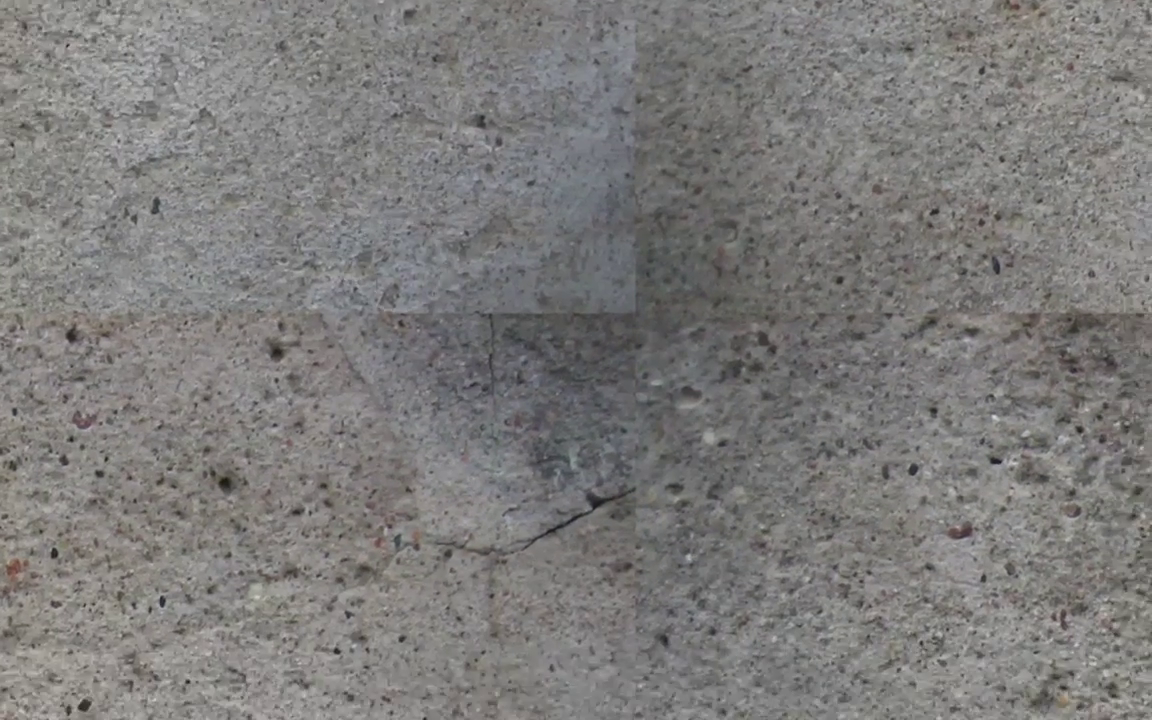
left_click_drag(398, 272, 583, 292)
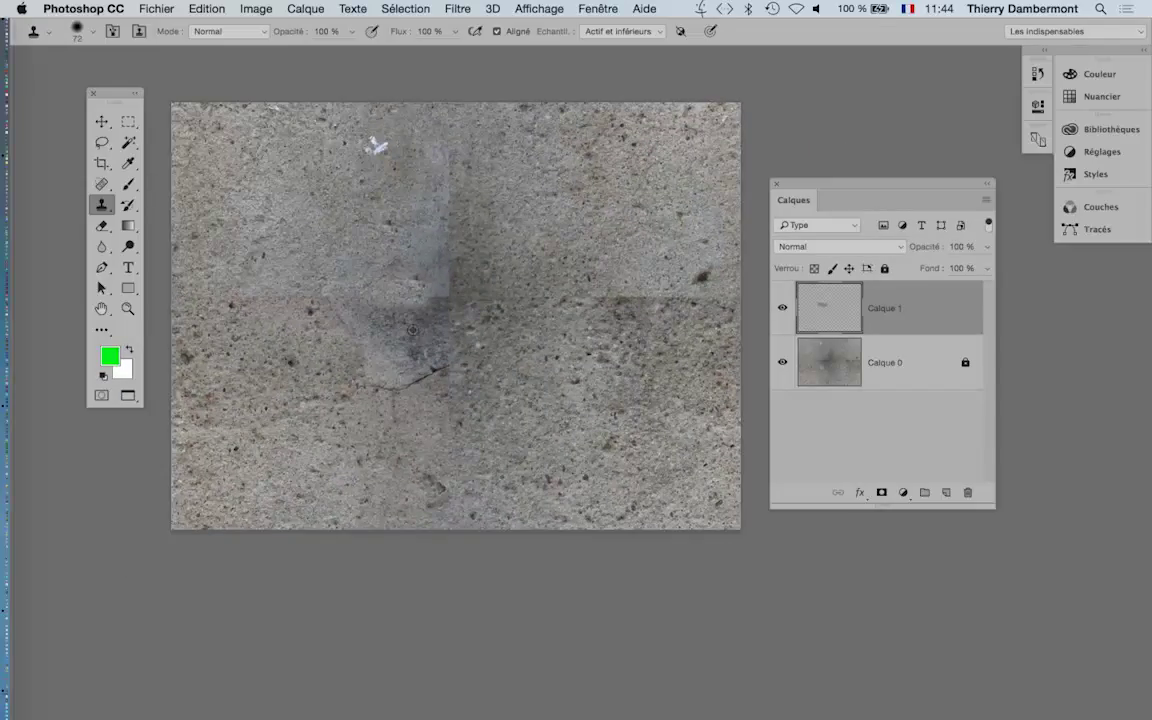
scroll(411, 330, "up", 3)
key("super+z")
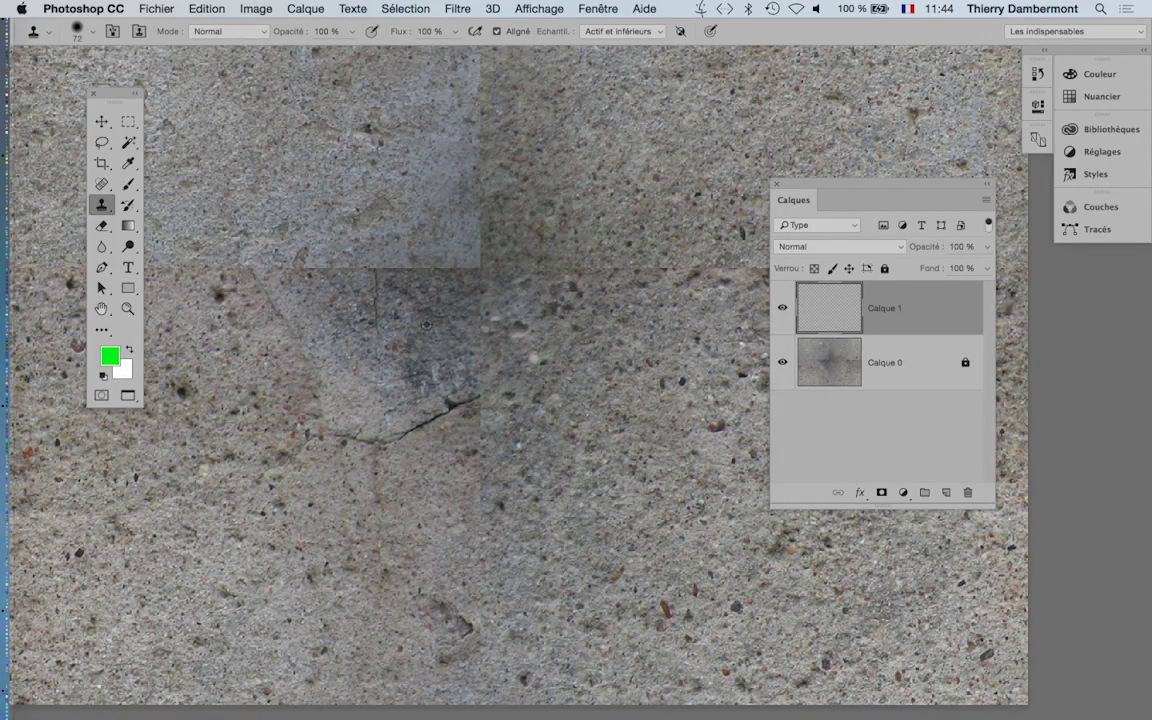
- Clone concrete on Calque 1 over the seam crossing and down the central vertical seam as far as the crack
scroll(385, 292, "up", 2)
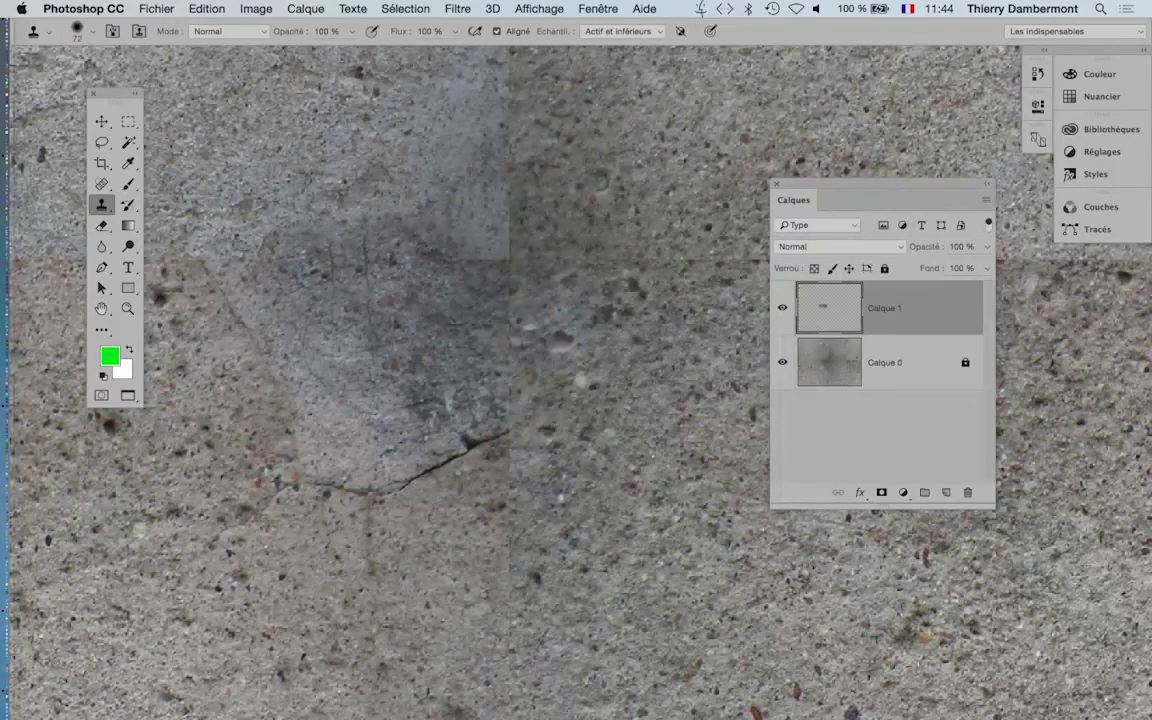
scroll(404, 380, "left", 4)
scroll(404, 380, "up", 2)
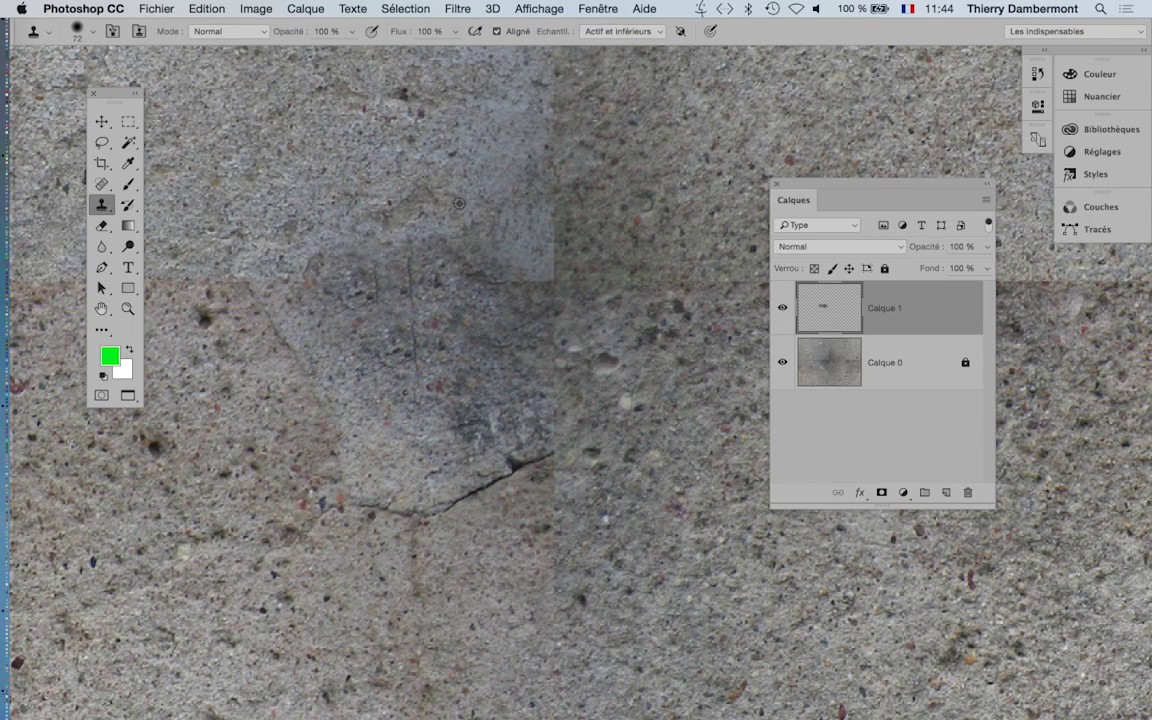
left_click_drag(518, 228, 540, 262)
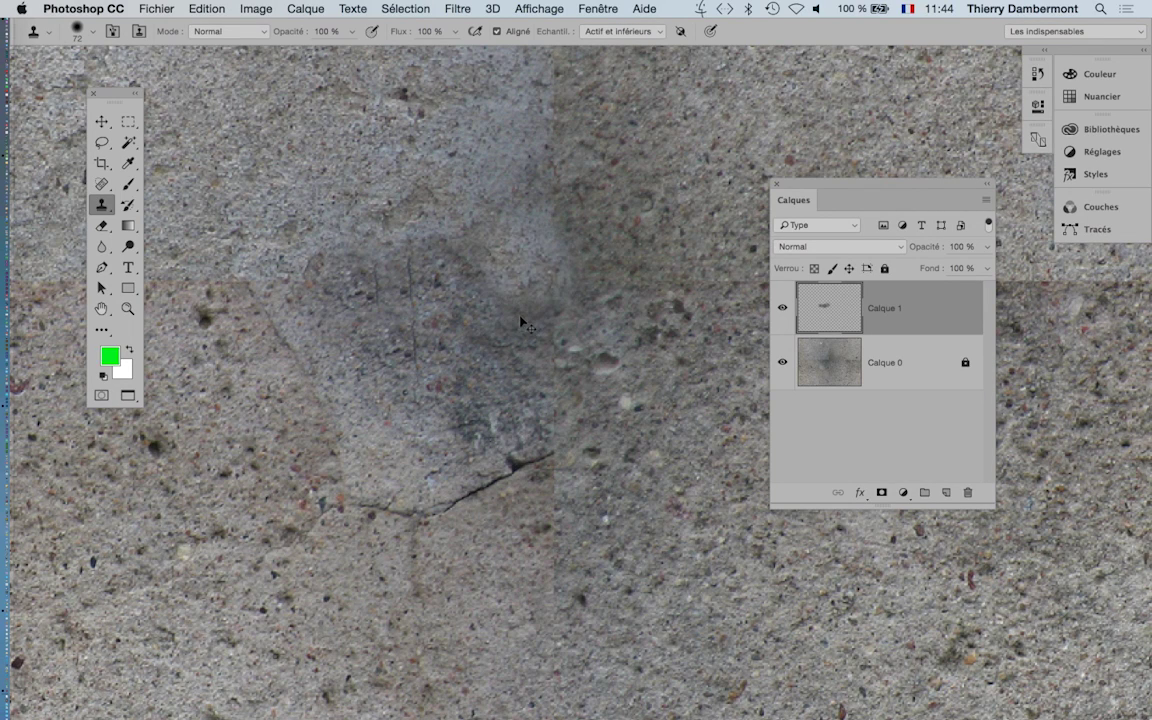
mouse_move(470, 265)
left_mouse_down()
mouse_move(520, 220)
mouse_move(518, 288)
mouse_move(563, 423)
mouse_move(575, 319)
left_mouse_up()
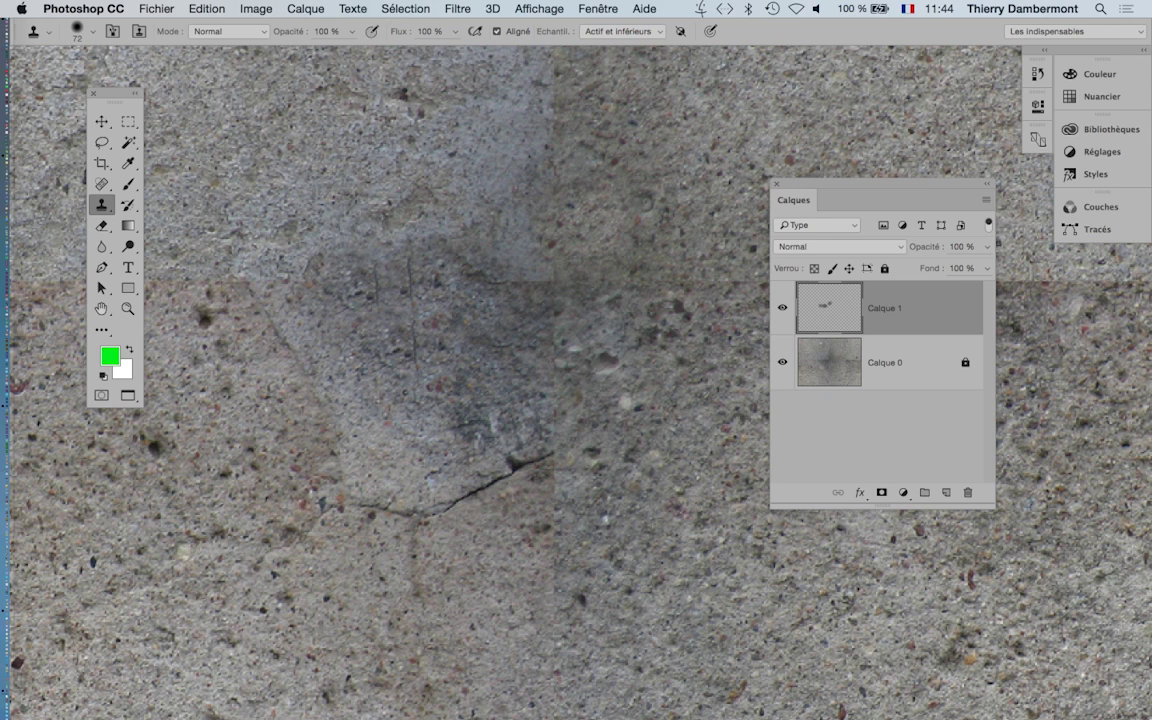
mouse_move(515, 260)
left_mouse_down()
mouse_move(540, 352)
mouse_move(520, 387)
mouse_move(560, 476)
left_mouse_up()
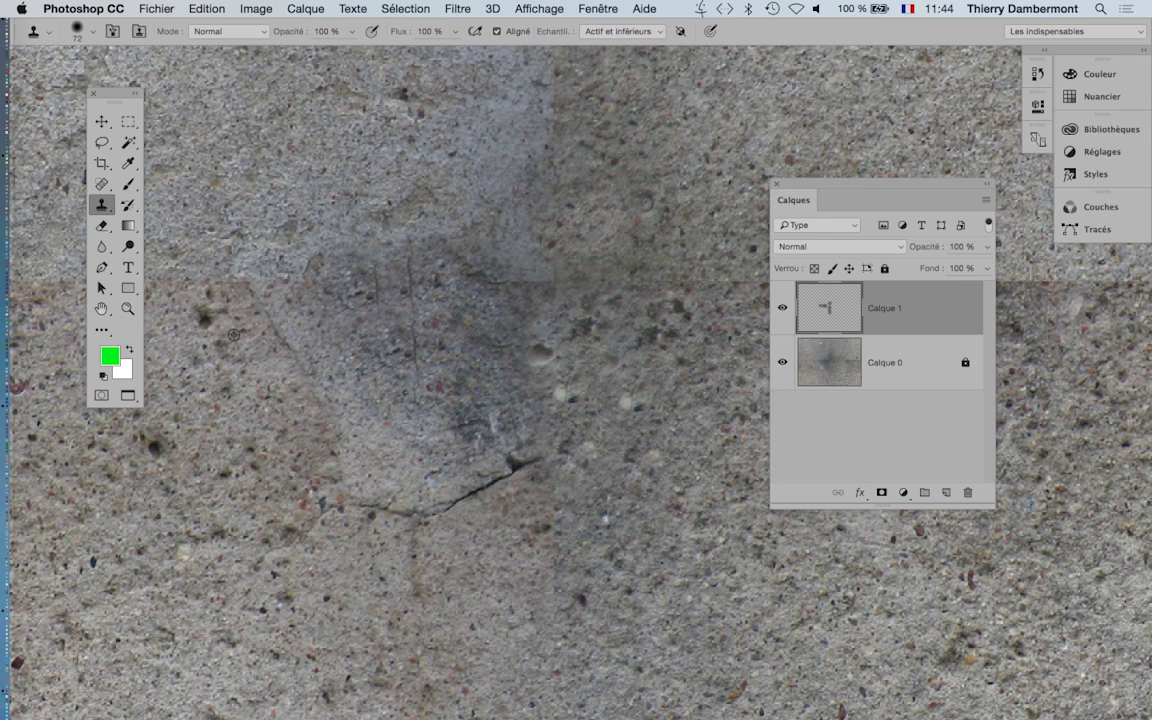
- Clone concrete over the horizontal seam in the left part of the texture, up to the cracked patch
left_click_drag(233, 334, 558, 450)
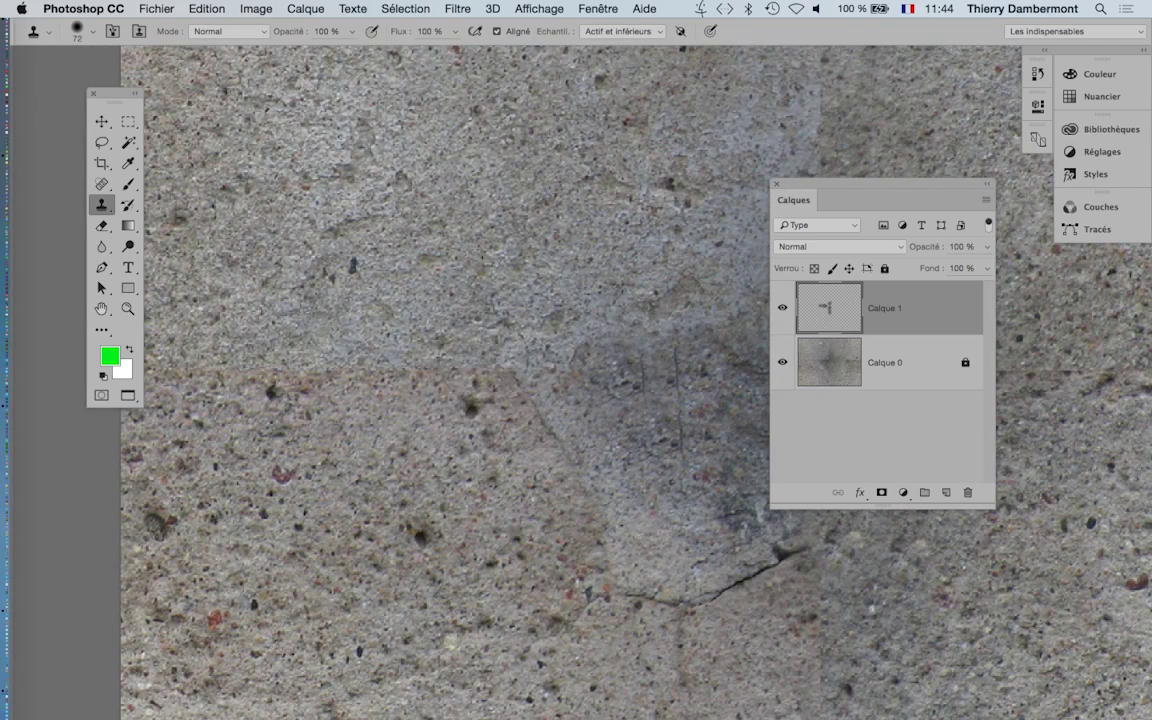
left_click_drag(485, 330, 265, 320)
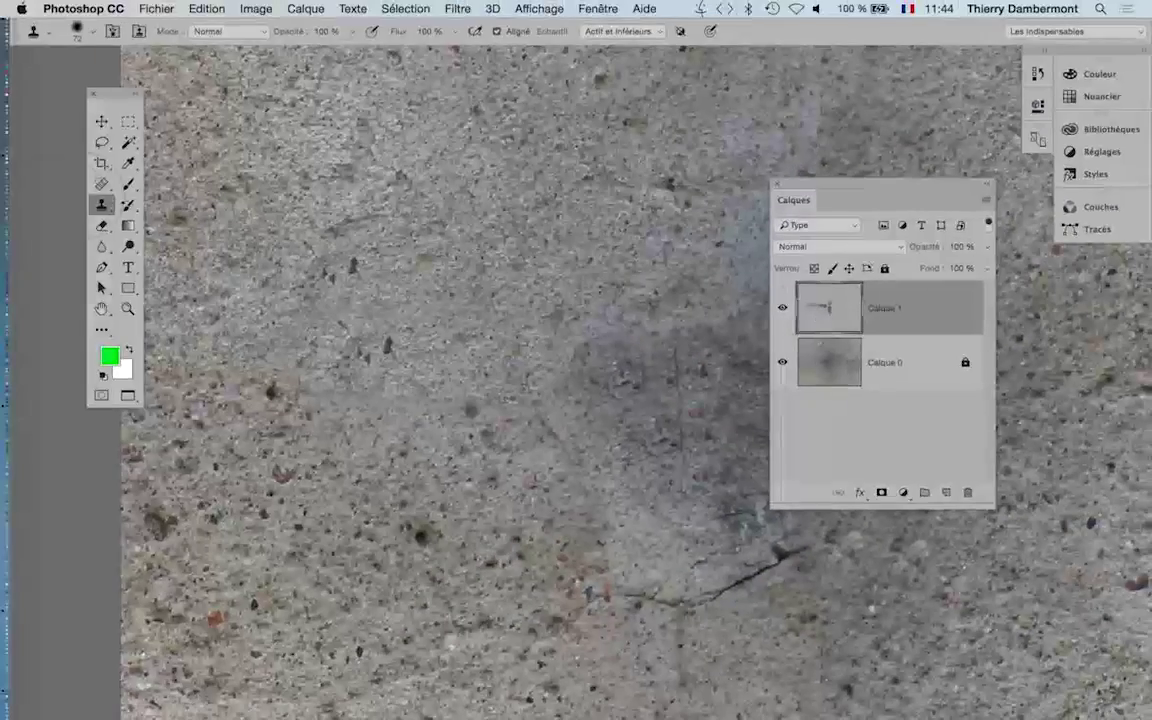
- Erase the cloned retouching over the dark stain beneath the horizontal seam on Calque 1, using a soft 92 px eraser
left_click(101, 226)
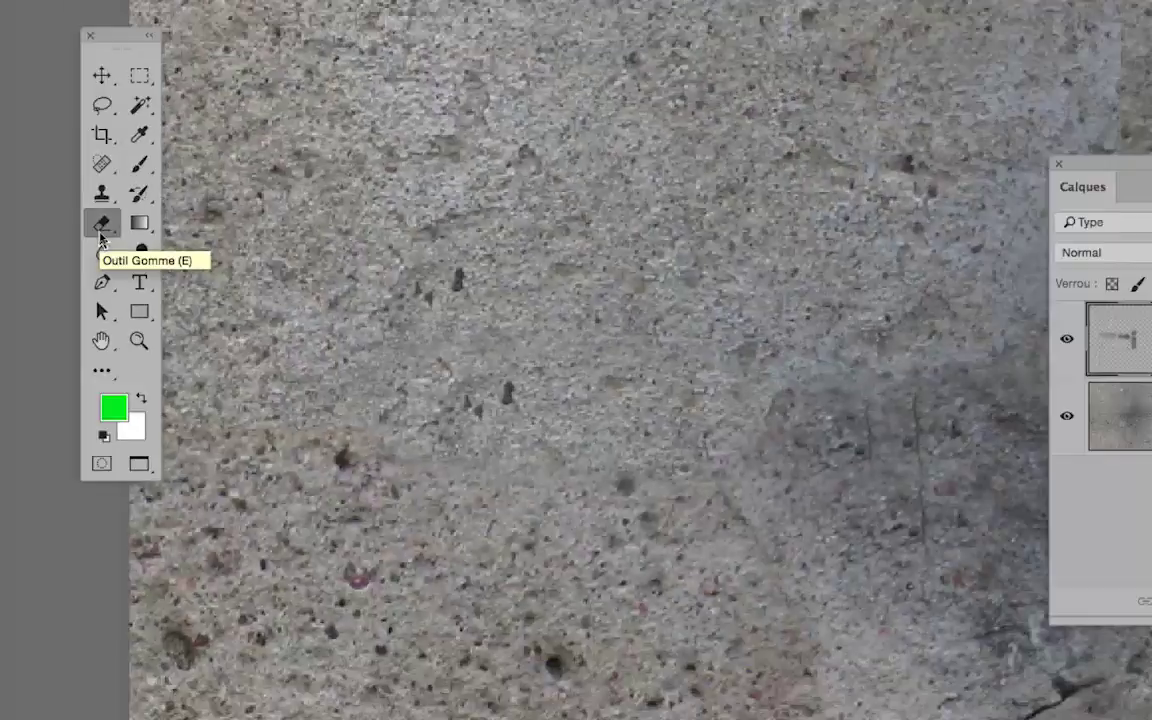
mouse_move(572, 418)
left_mouse_down()
mouse_move(671, 335)
mouse_move(703, 226)
left_mouse_up()
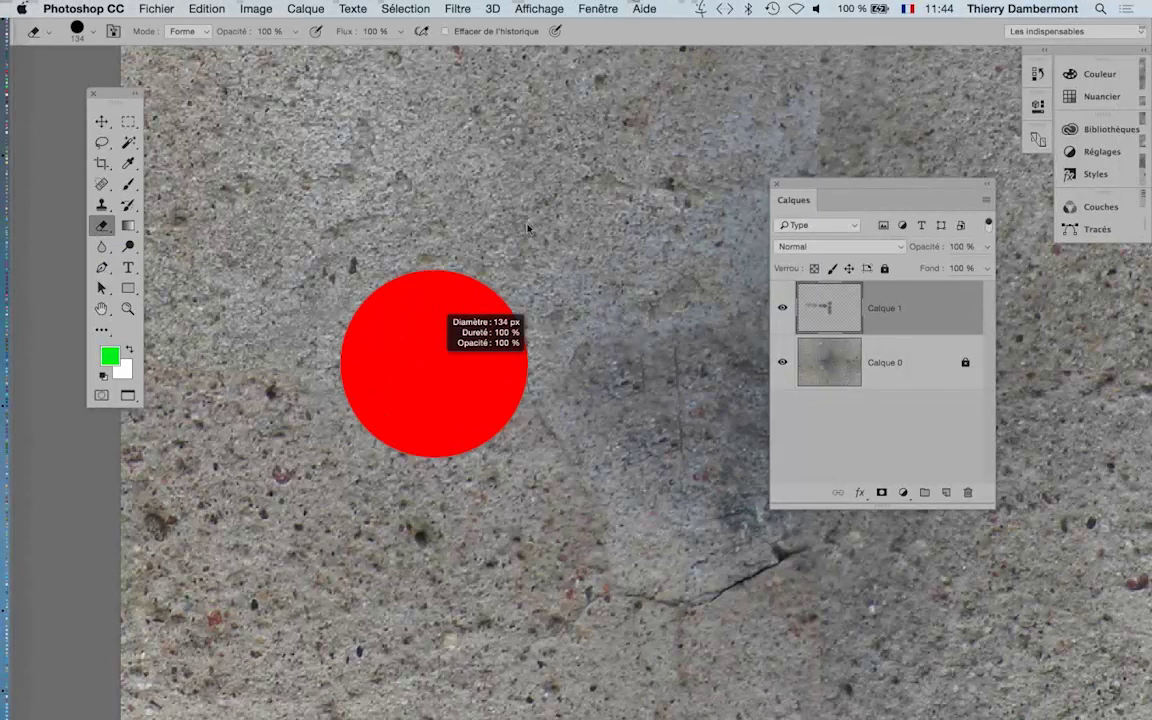
mouse_move(514, 380)
left_mouse_down()
mouse_move(464, 329)
mouse_move(467, 378)
mouse_move(446, 376)
left_mouse_up()
mouse_move(583, 373)
left_mouse_down()
mouse_move(645, 383)
mouse_move(662, 322)
mouse_move(690, 395)
left_mouse_up()
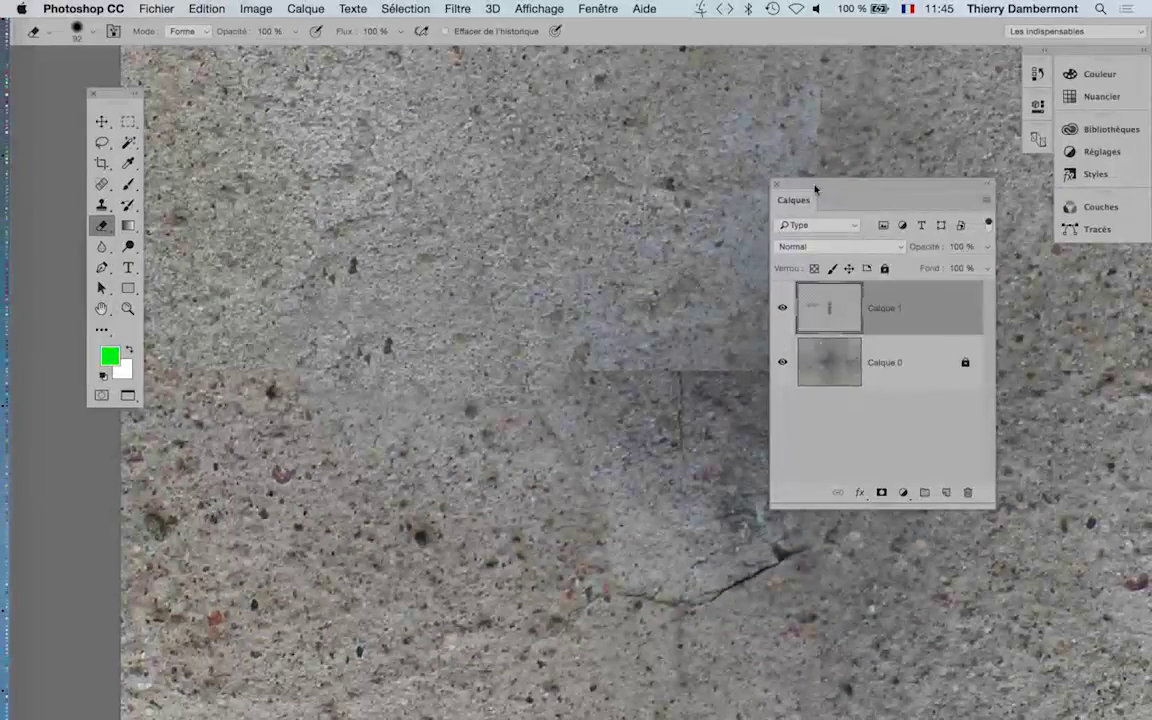
- Move the Layers panel away from the cracked patch so the seam crossing is uncovered
left_click_drag(815, 188, 972, 244)
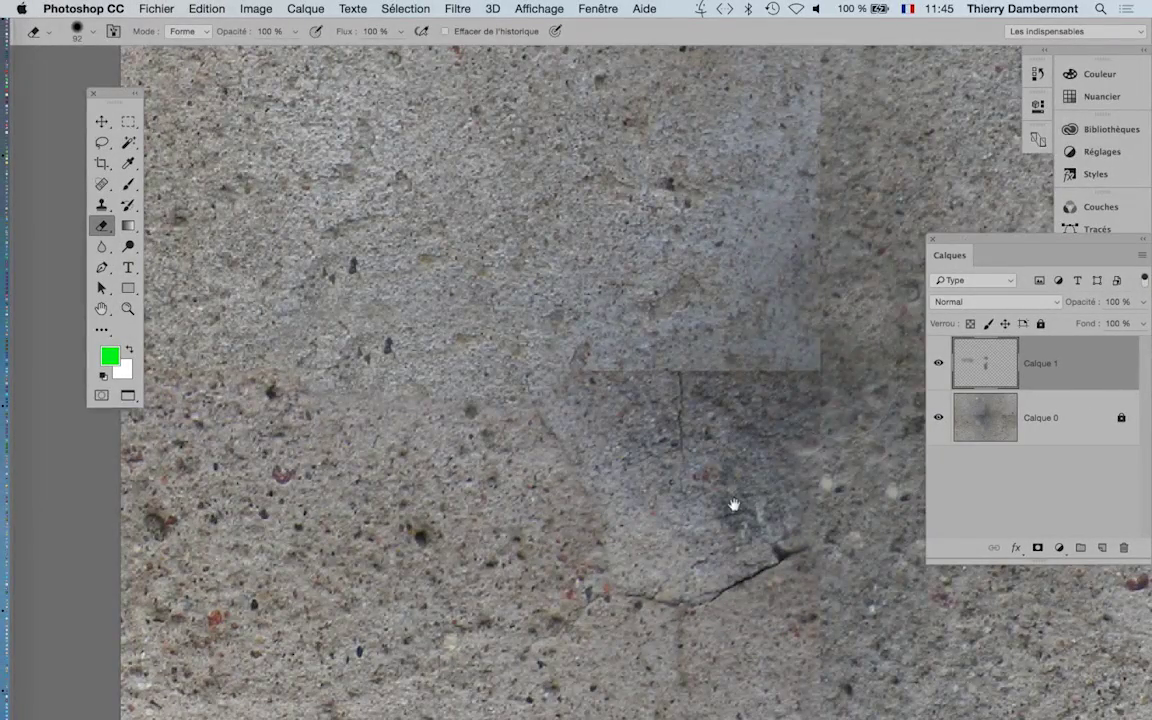
mouse_move(733, 505)
left_mouse_down()
mouse_move(550, 442)
mouse_move(603, 432)
left_mouse_up()
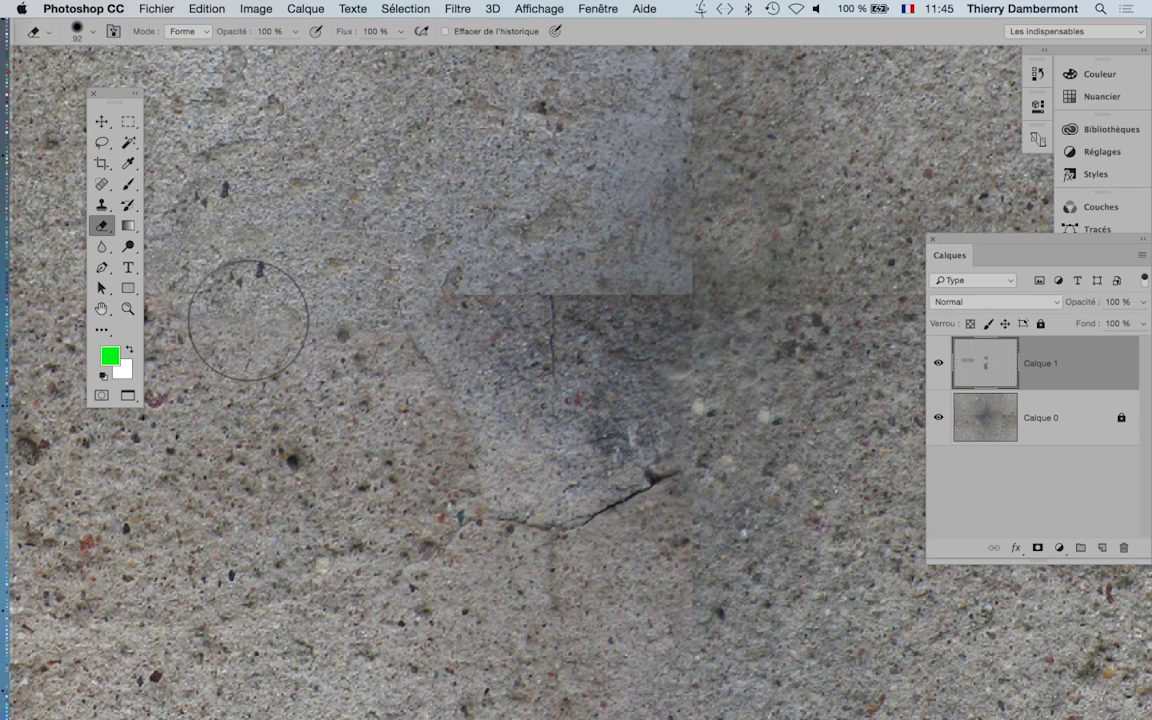
- Clone concrete over the upper part of the central vertical seam on Calque 1 with the Clone Stamp
left_click(101, 205)
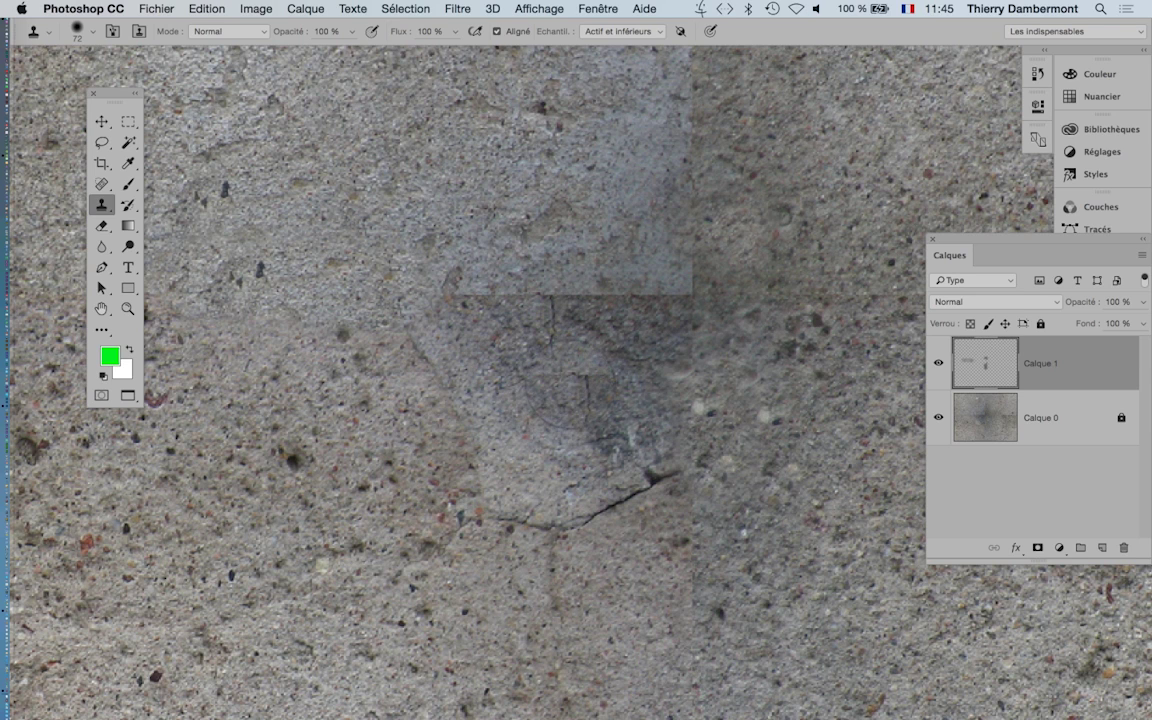
left_click_drag(552, 345, 553, 388)
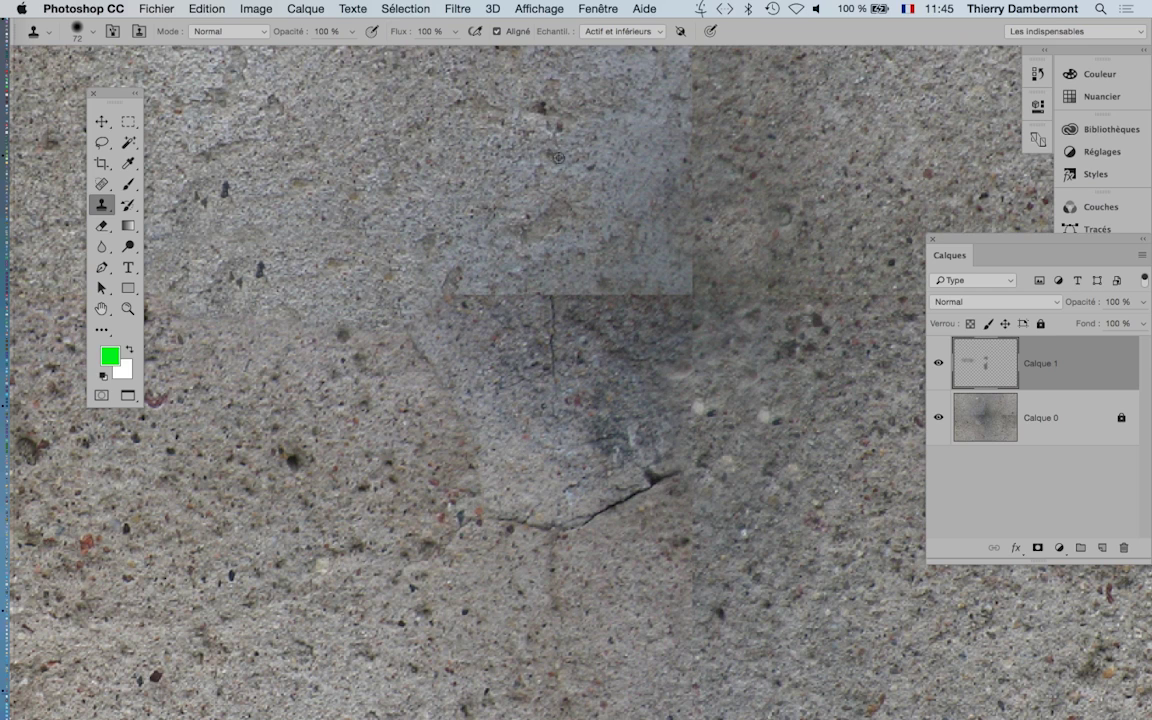
left_click_drag(657, 417, 587, 446)
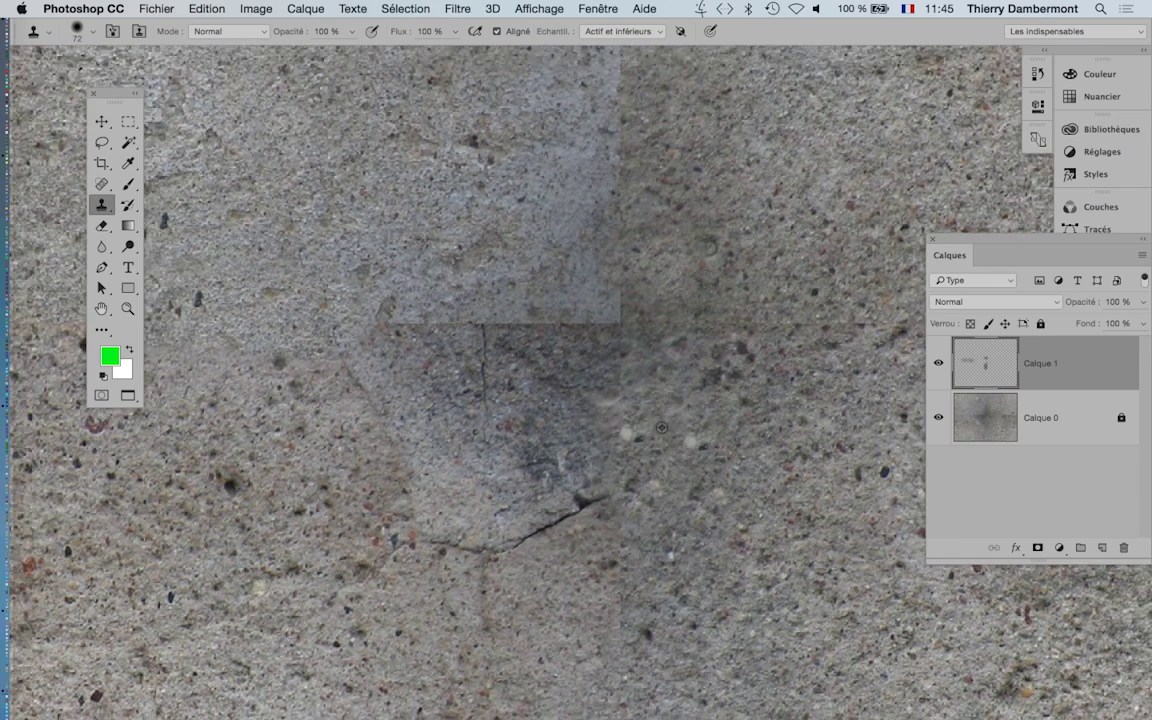
left_click(661, 428, "alt")
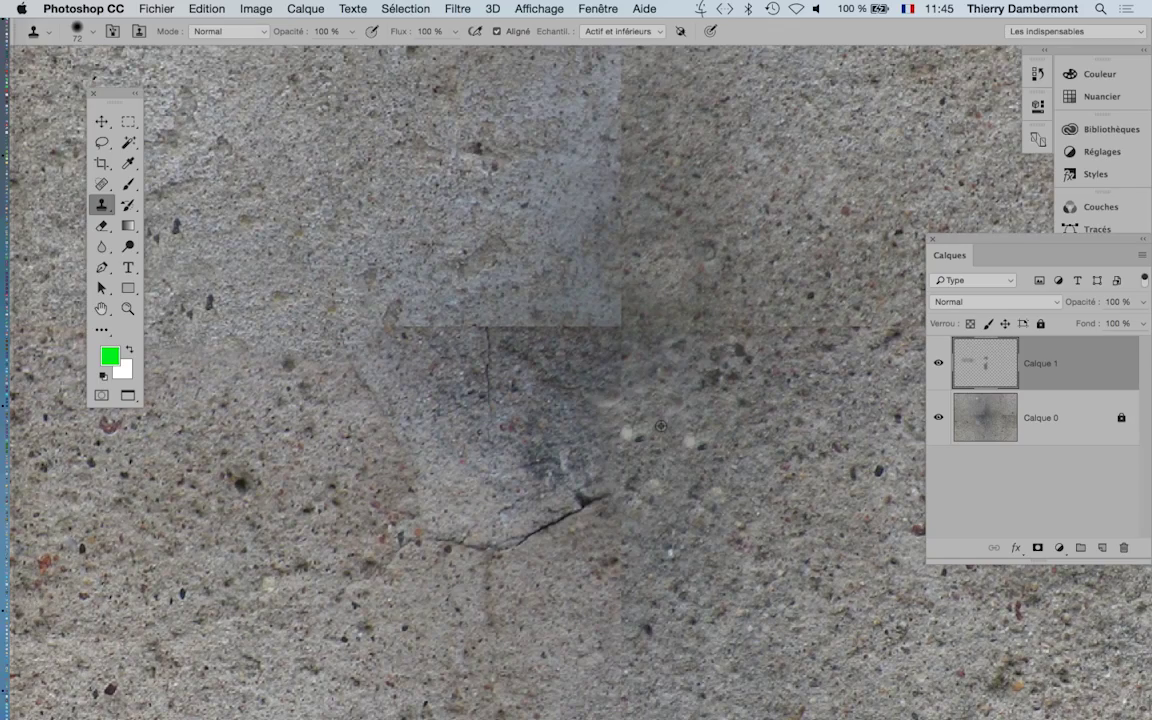
scroll(661, 426, "down", 3)
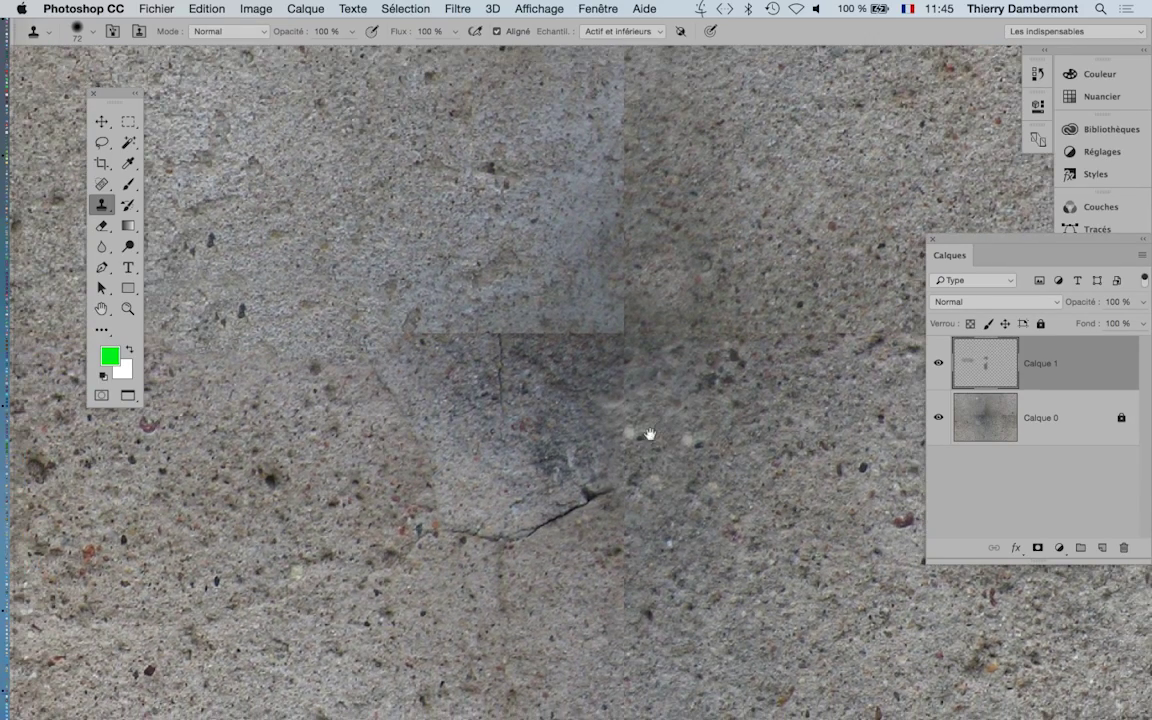
left_click_drag(650, 434, 632, 517)
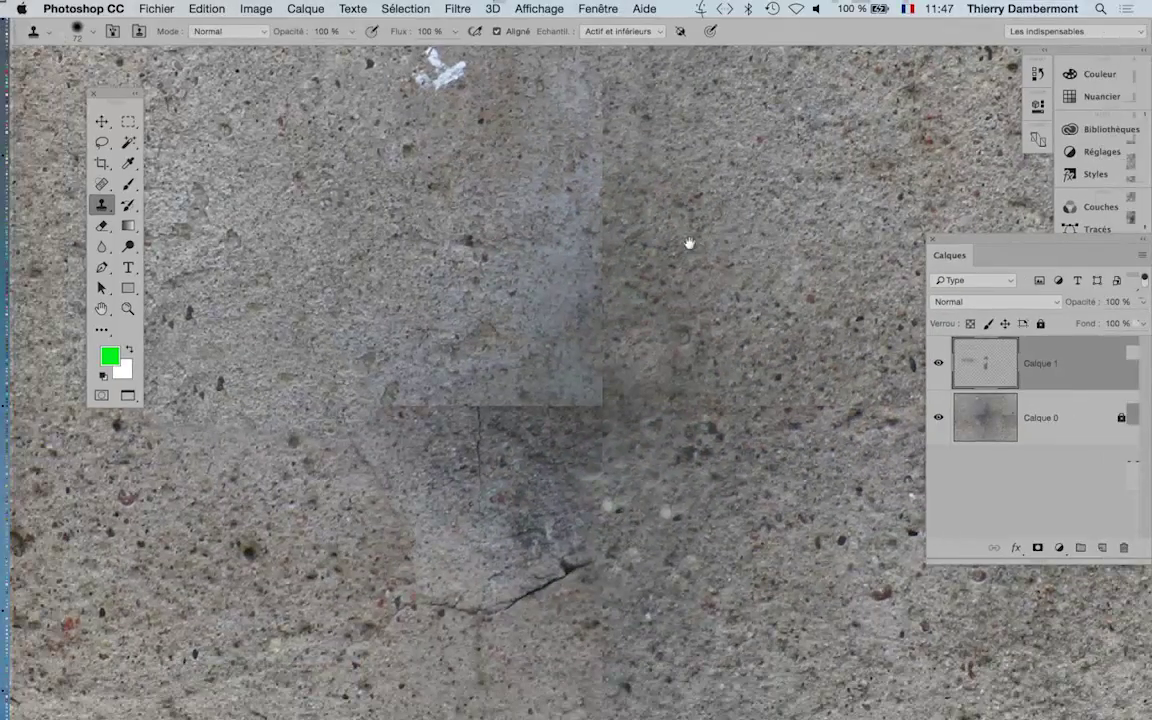
left_click_drag(689, 243, 626, 328)
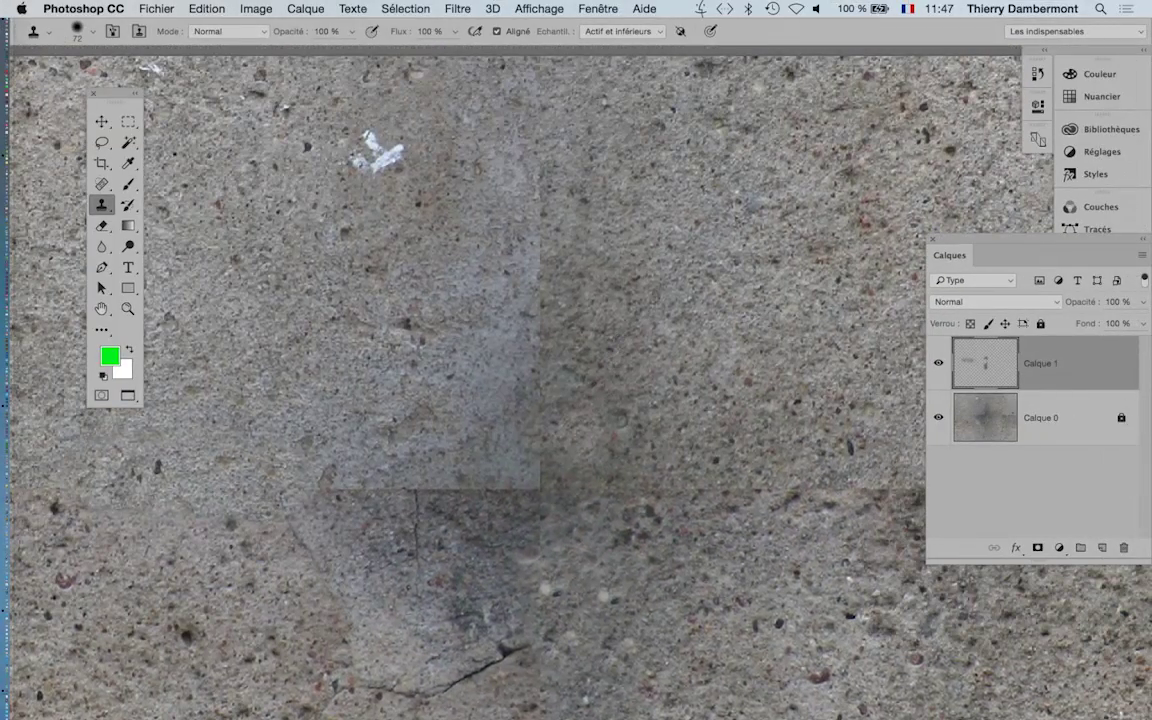
mouse_move(495, 175)
left_mouse_down()
mouse_move(510, 275)
mouse_move(555, 350)
left_mouse_up()
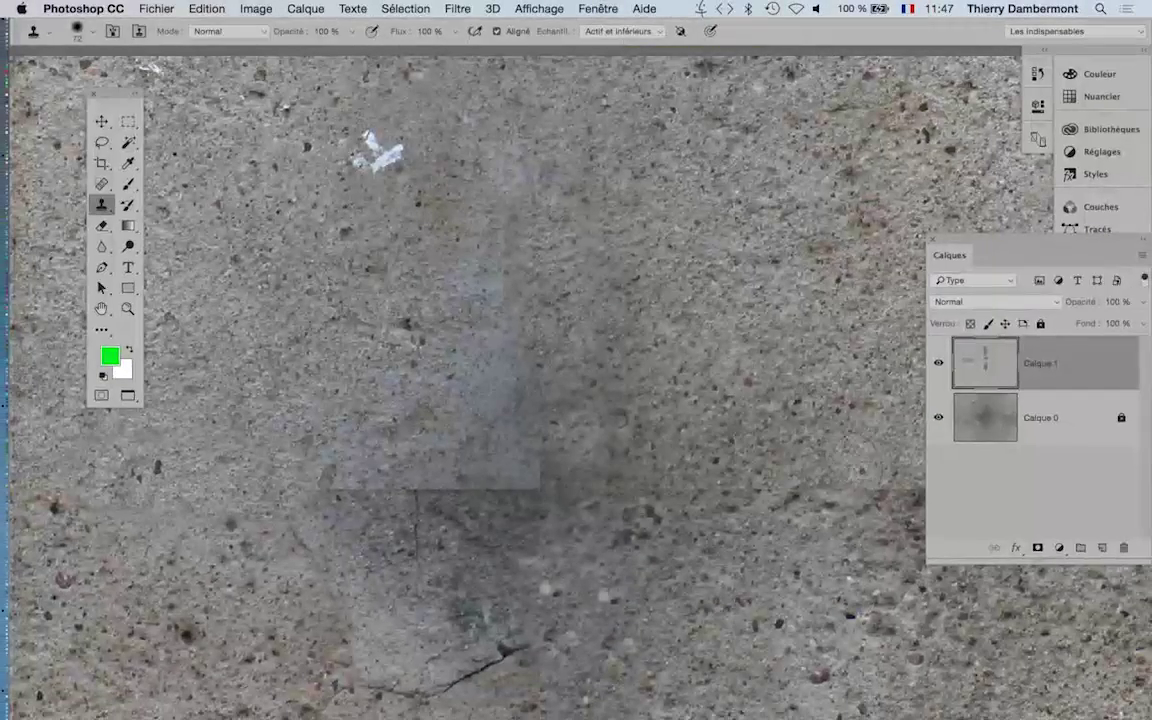
- Clone concrete along the horizontal seam in the right part of the texture, out to the image edge
left_click_drag(706, 423, 732, 423)
scroll(643, 437, "down", 5)
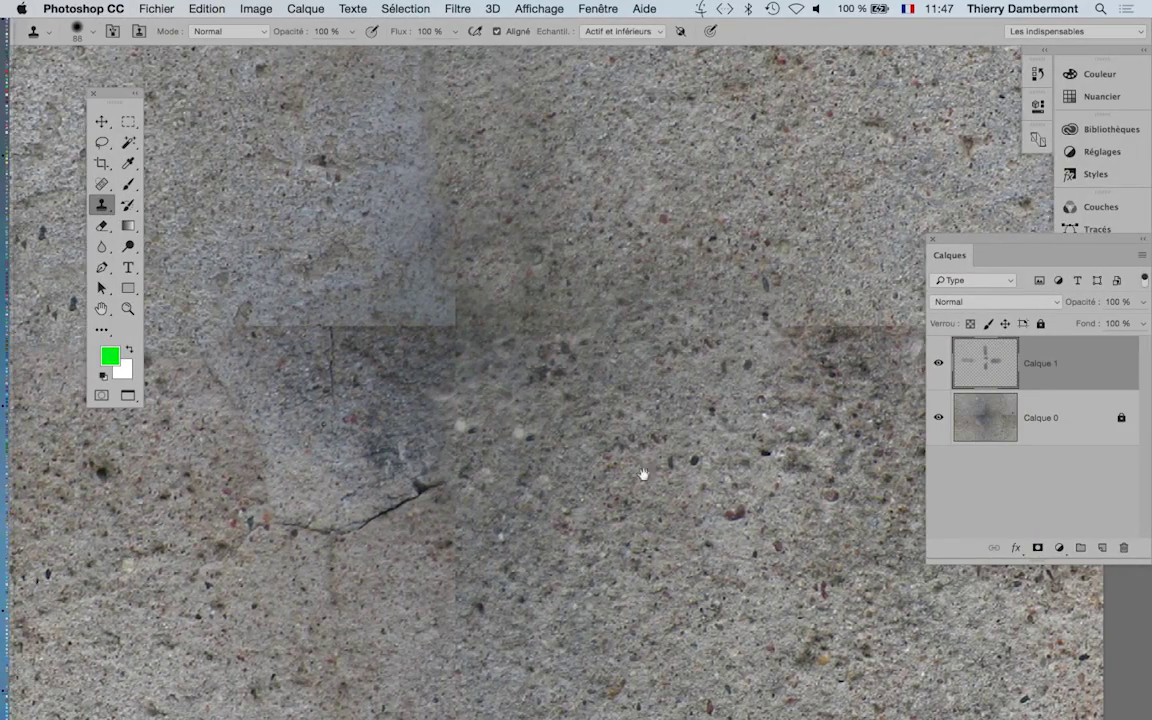
left_click_drag(643, 476, 462, 470)
left_click_drag(498, 285, 600, 320)
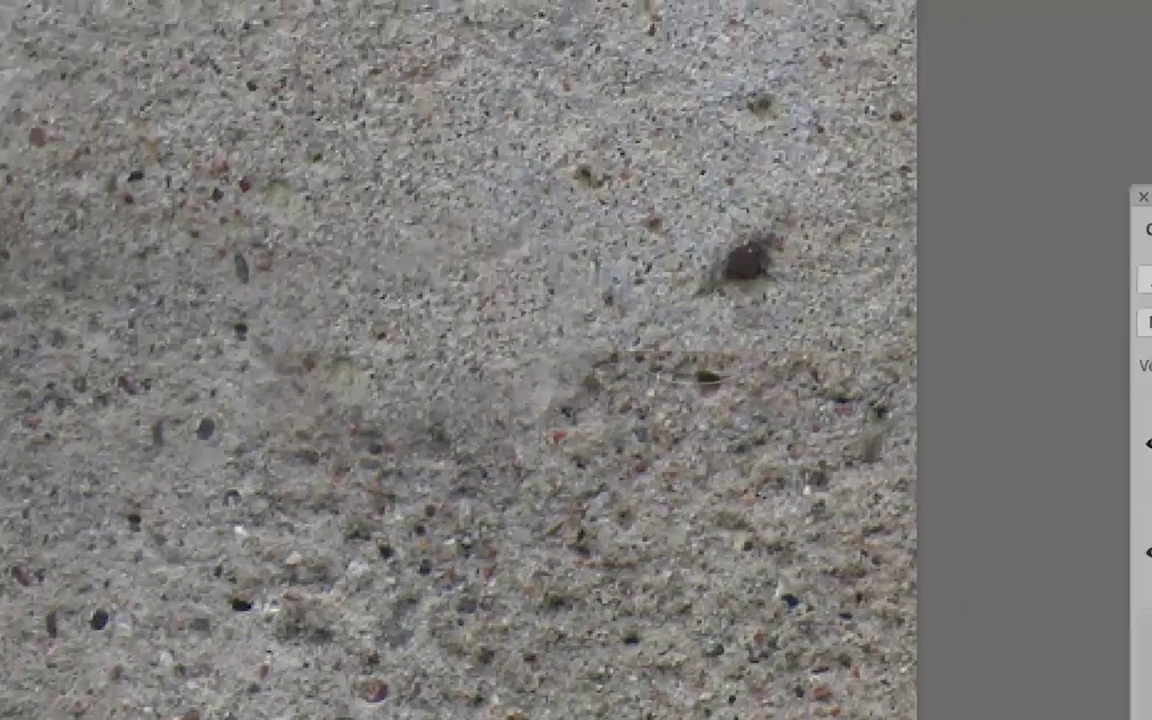
key("super+z")
left_click(637, 274, "alt")
left_click_drag(555, 255, 479, 253)
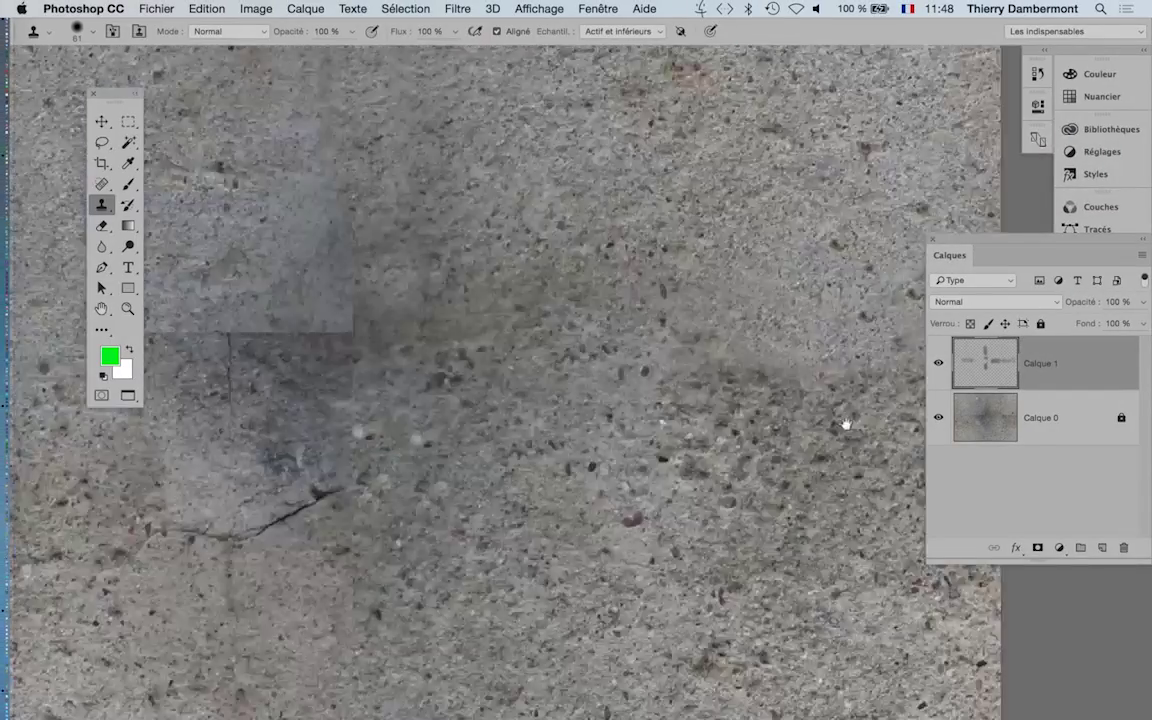
- Clone concrete over the white paint mark in the upper part of the texture, using a 61 px brush
left_click_drag(398, 440, 804, 462)
left_click_drag(735, 493, 579, 269)
left_click_drag(778, 436, 615, 597)
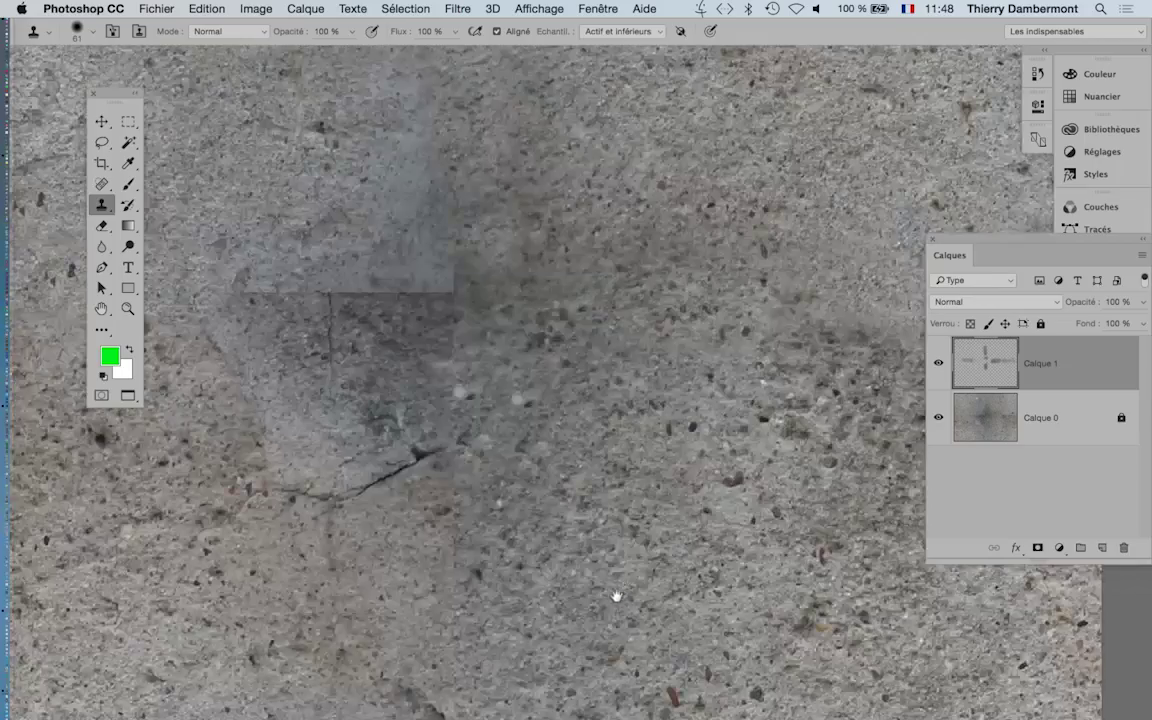
left_click_drag(717, 432, 697, 491)
left_click_drag(535, 357, 682, 511)
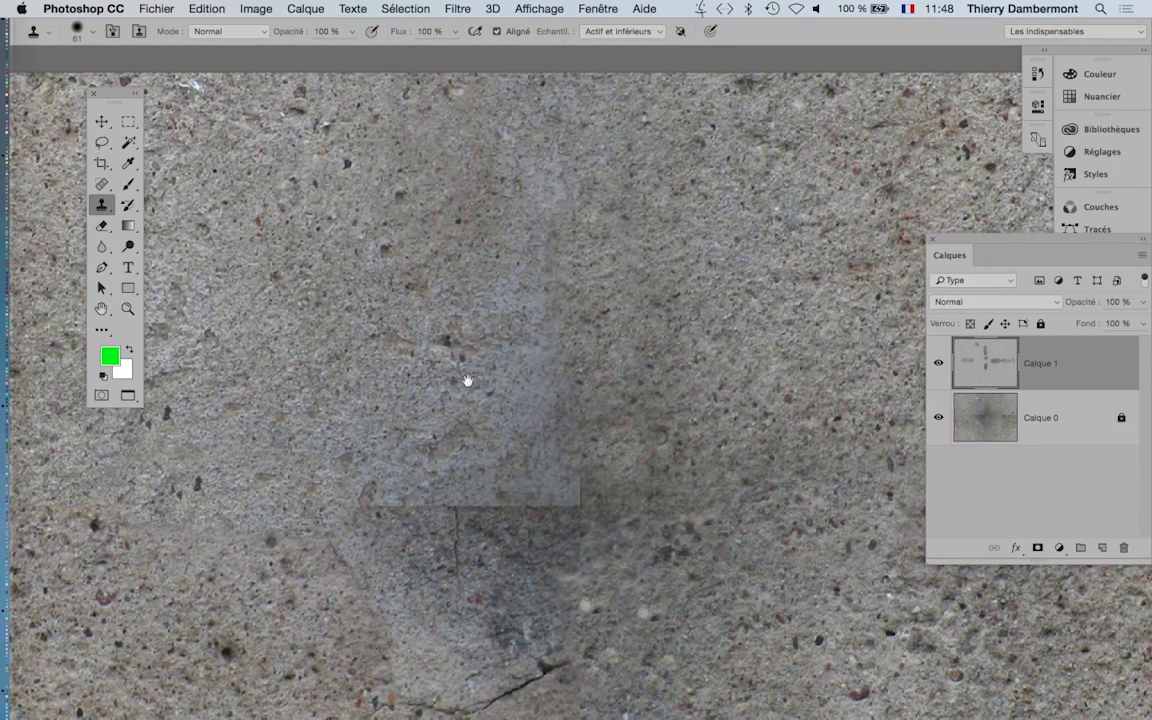
- Try to clone concrete over the hard horizontal edge beneath the bluish patch with a 105 px brush
left_click_drag(468, 381, 511, 321)
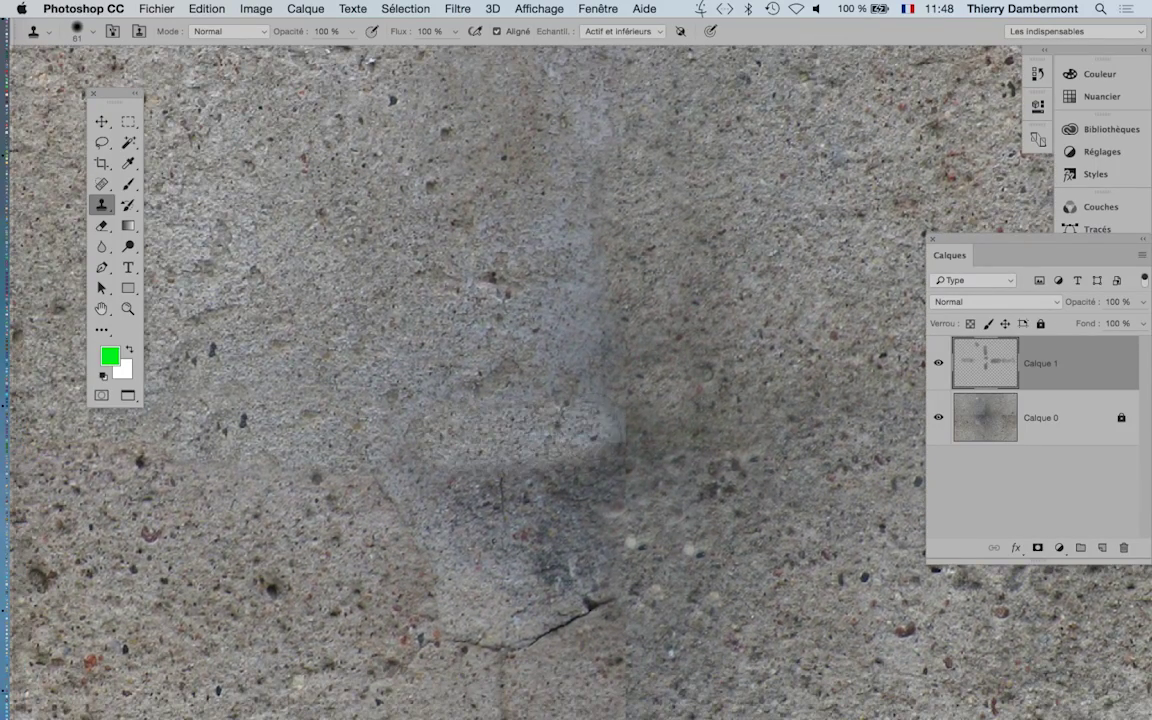
mouse_move(420, 289)
left_mouse_down()
mouse_move(442, 291)
mouse_move(405, 290)
left_mouse_up()
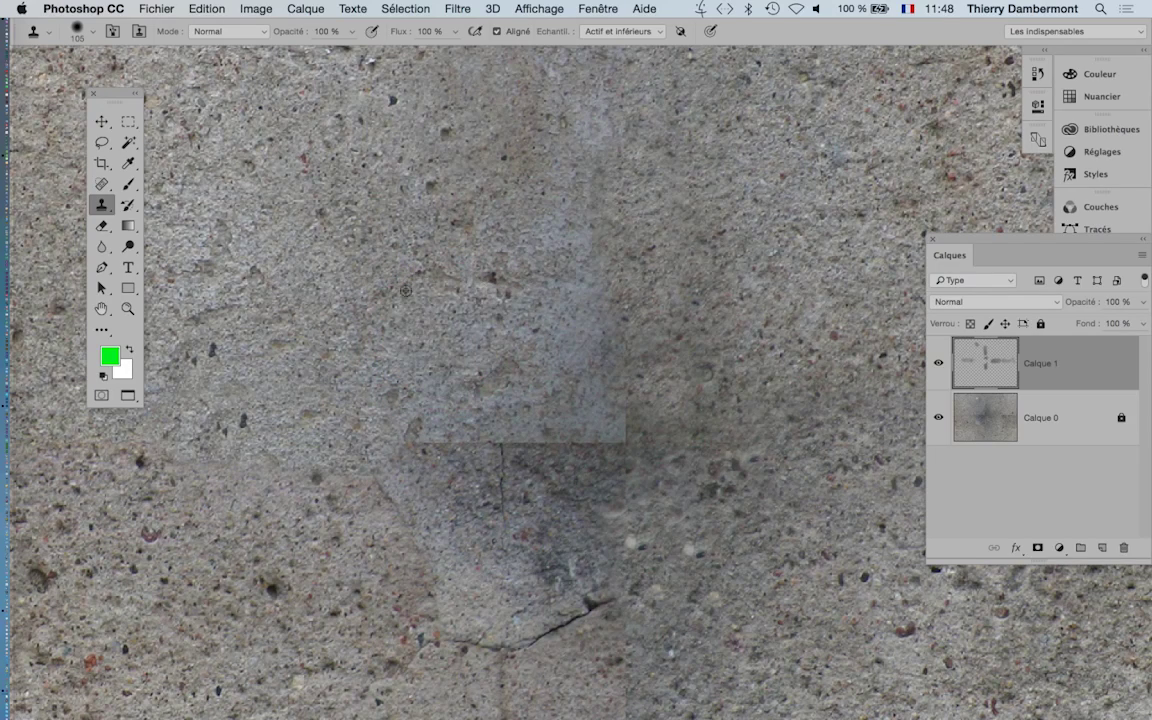
left_click_drag(532, 431, 485, 390)
key("super+z")
- Try to clone lighter concrete over the cracked, dark area at the seam crossing with brushes of 145 to 192 px
scroll(611, 545, "down", 4)
left_click_drag(518, 540, 497, 422)
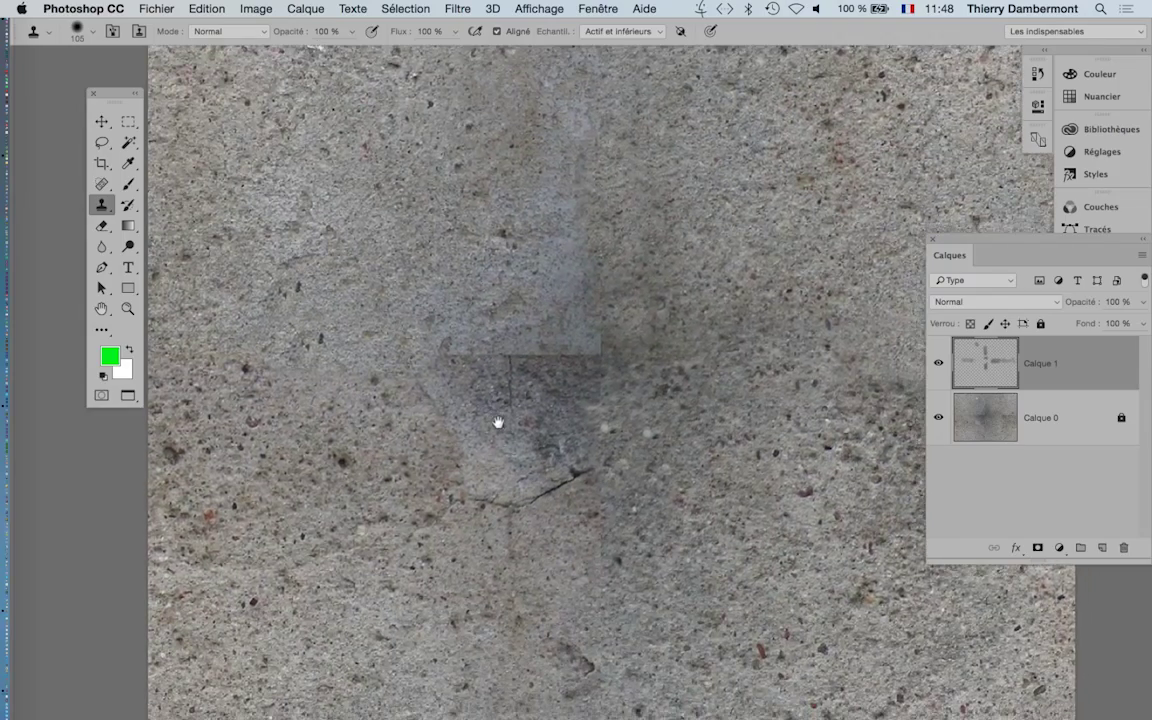
left_click_drag(784, 528, 808, 540)
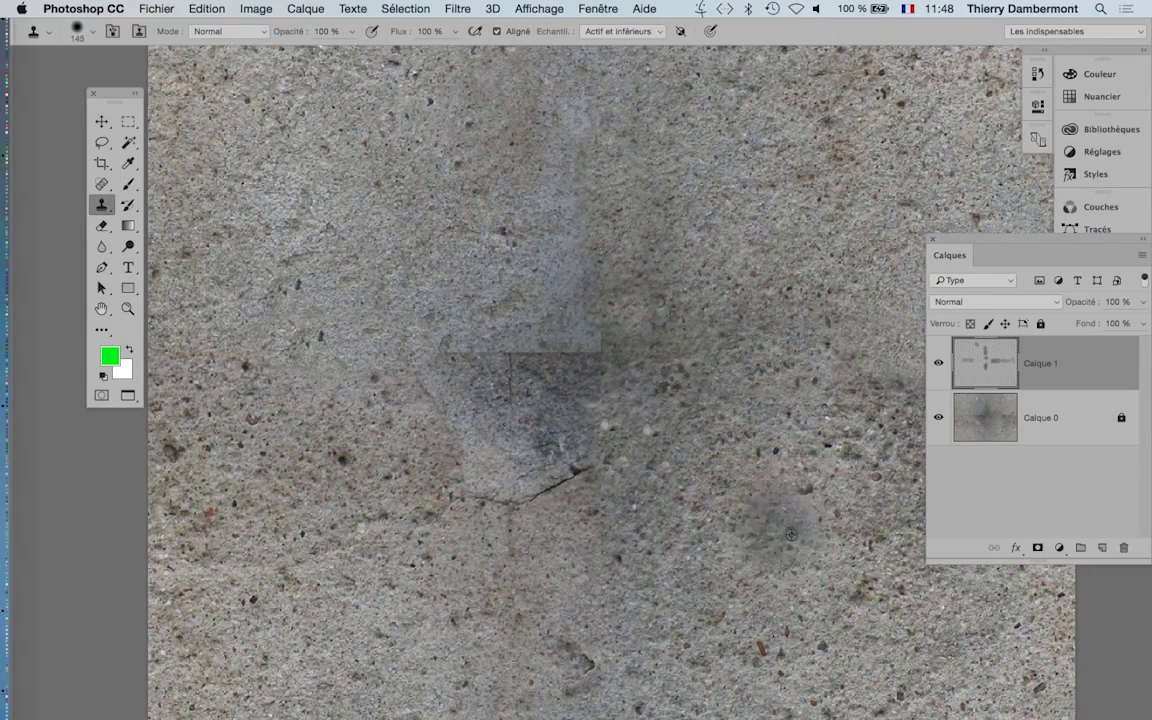
left_click_drag(642, 480, 559, 451)
left_click_drag(628, 485, 677, 500)
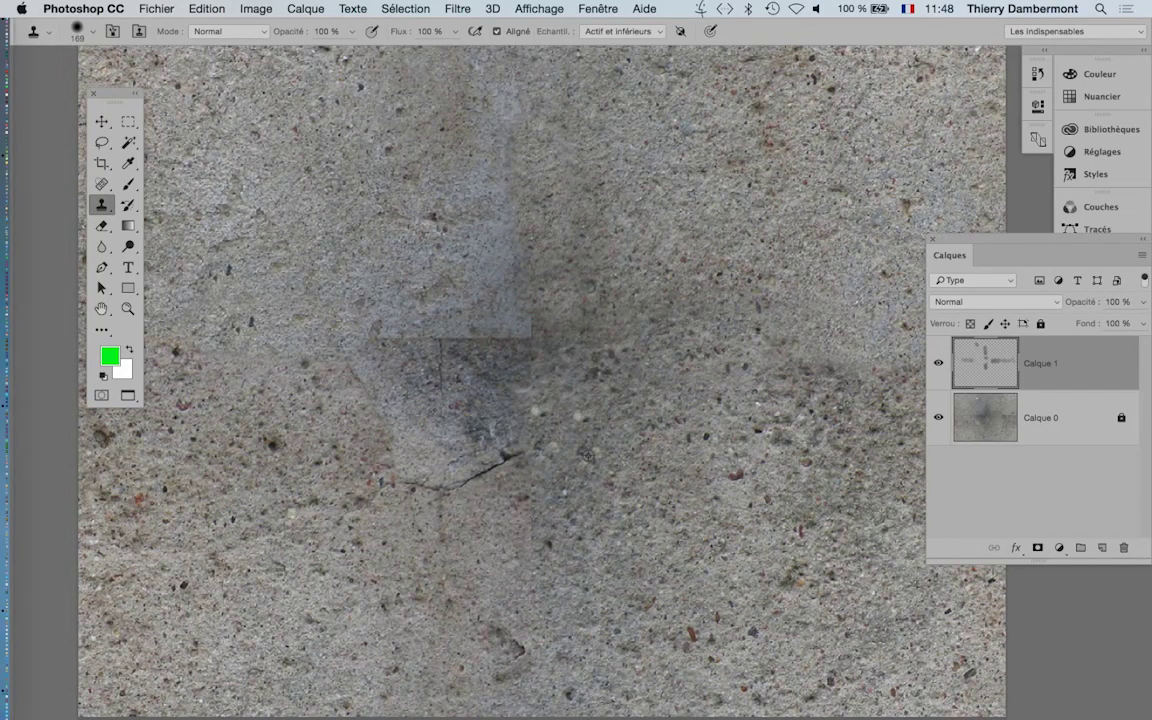
mouse_move(587, 455)
left_mouse_down()
mouse_move(470, 405)
mouse_move(444, 340)
mouse_move(525, 390)
mouse_move(480, 350)
mouse_move(500, 330)
mouse_move(660, 380)
mouse_move(700, 355)
left_mouse_up()
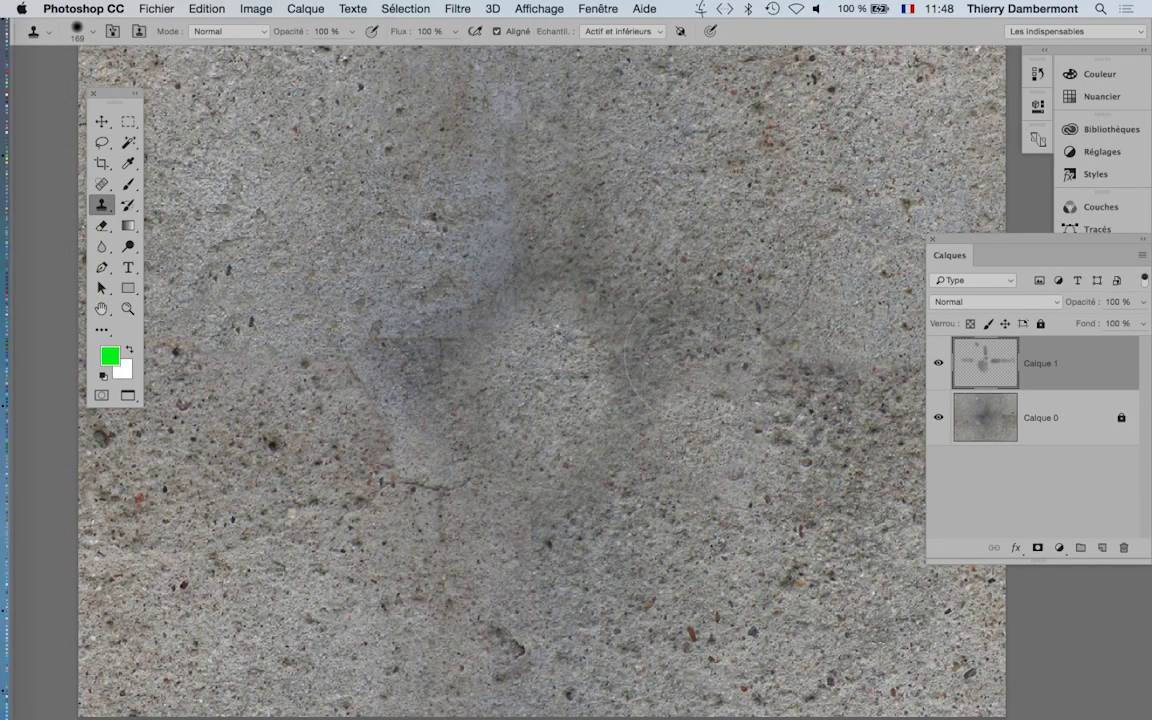
left_click_drag(740, 215, 771, 222)
left_click(748, 216, "alt")
mouse_move(562, 308)
left_mouse_down()
mouse_move(558, 416)
mouse_move(524, 391)
mouse_move(530, 417)
mouse_move(600, 331)
mouse_move(641, 410)
left_mouse_up()
key("super+z")
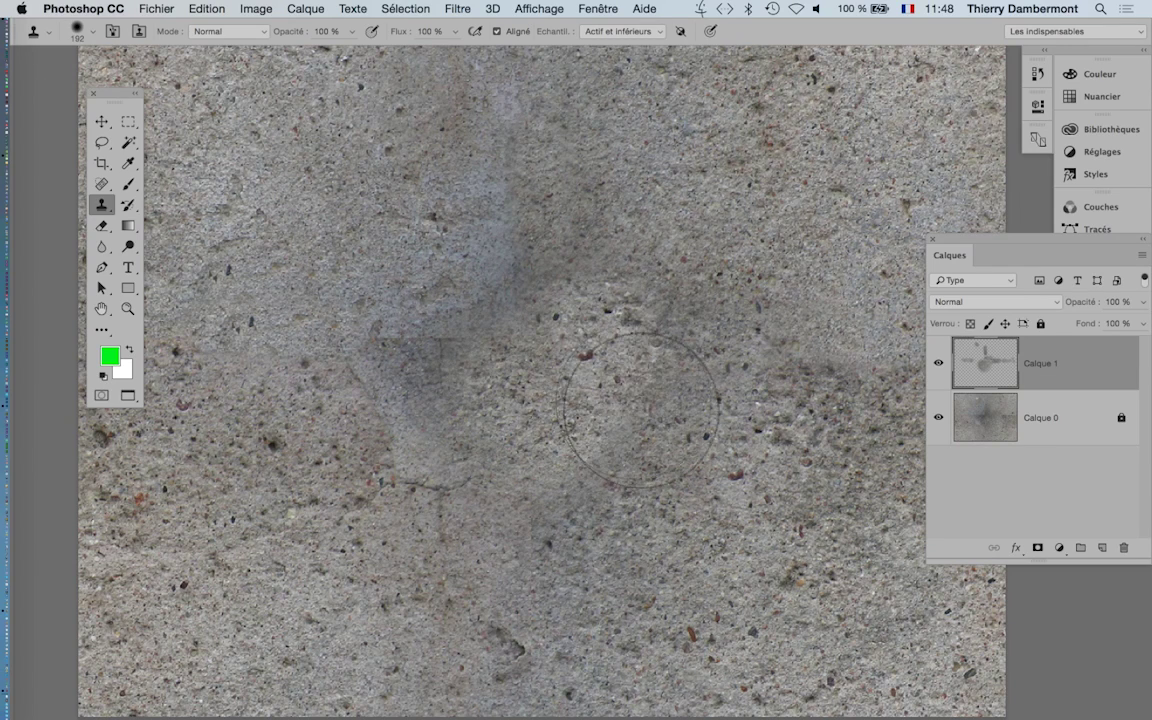
- Undo the large clone strokes over the dark seam crossing, with the whole texture in view
key("super+minus")
key("super+minus")
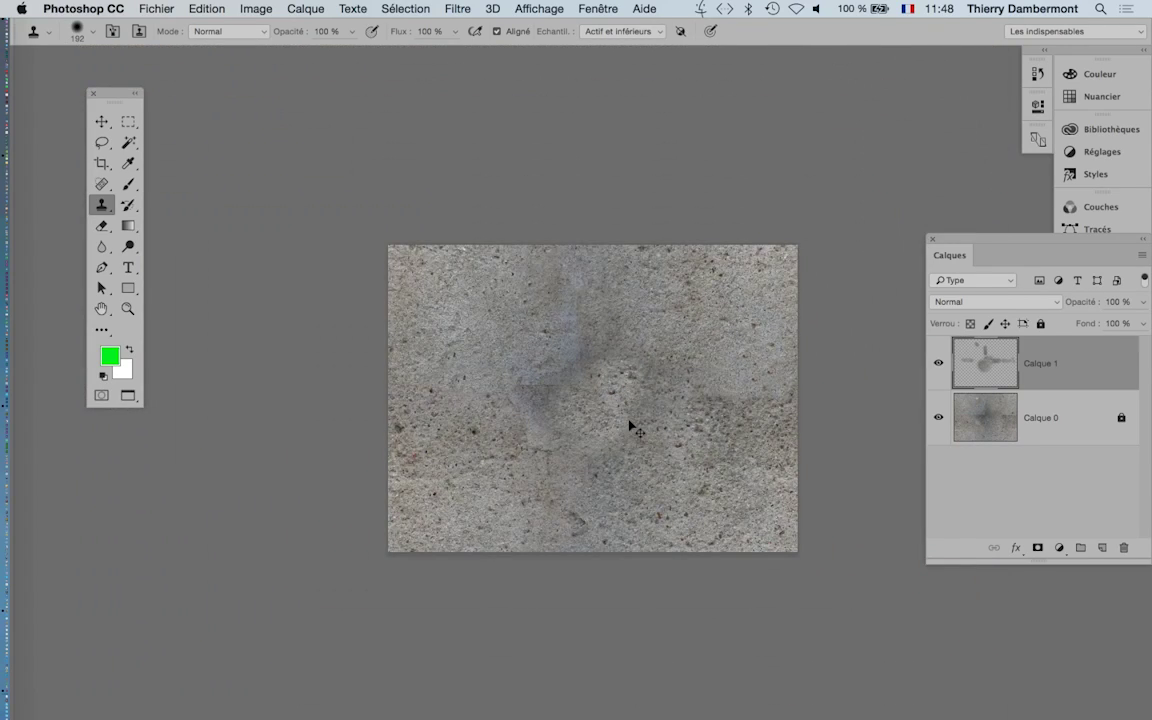
key("super+z")
key("super+z")
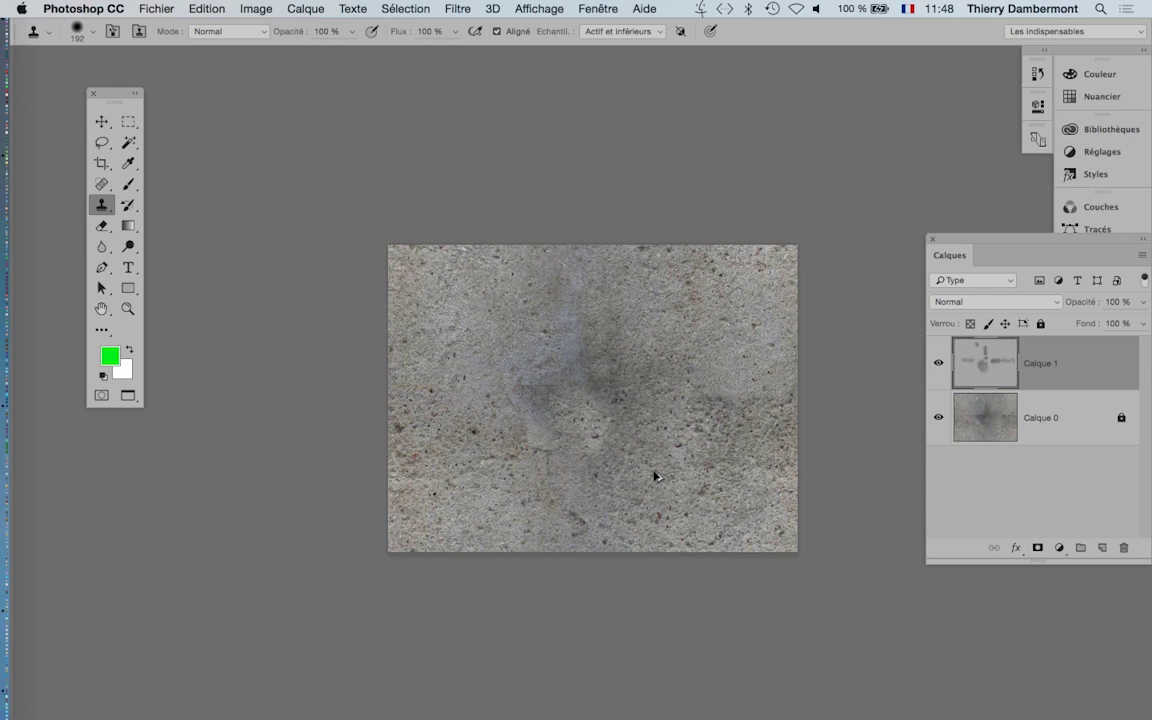
key("super+z")
key("super+z")
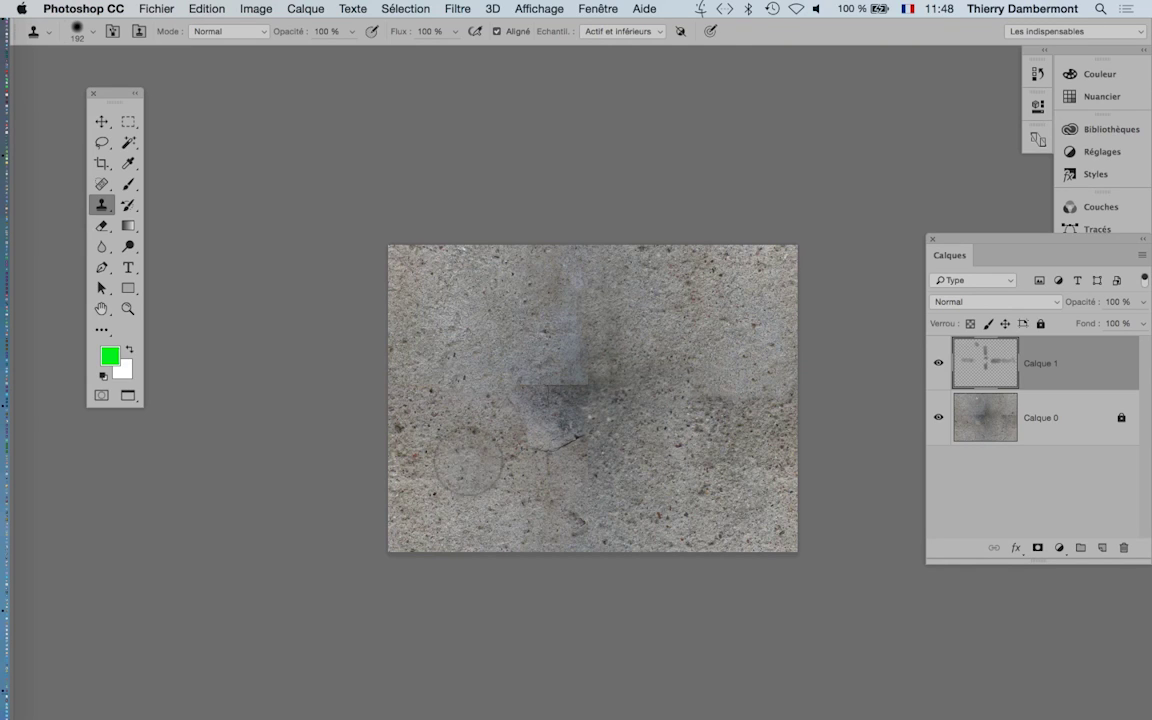
- Clone concrete from the texture's left part over the cracked patch and the bluish area above it, using a 192 px brush
left_click(418, 410, "alt")
left_click_drag(518, 431, 528, 414)
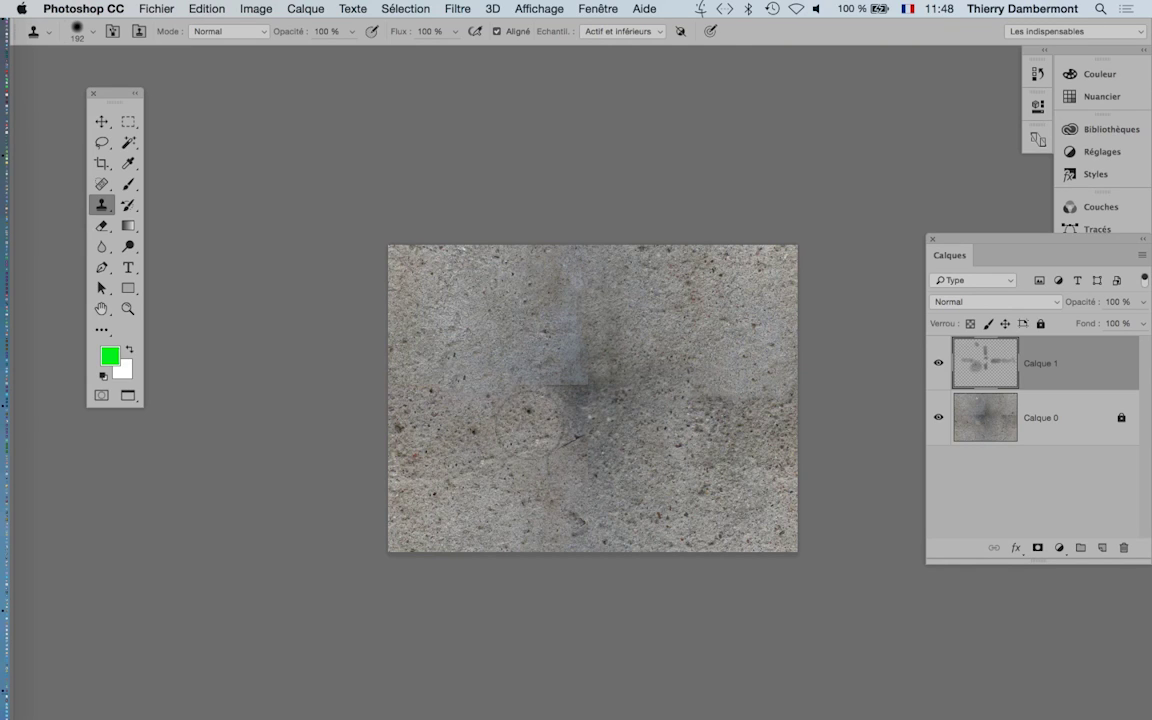
left_click(463, 303, "alt")
mouse_move(530, 366)
left_mouse_down()
mouse_move(476, 360)
mouse_move(462, 335)
mouse_move(480, 345)
mouse_move(502, 451)
mouse_move(495, 350)
mouse_move(505, 440)
left_mouse_up()
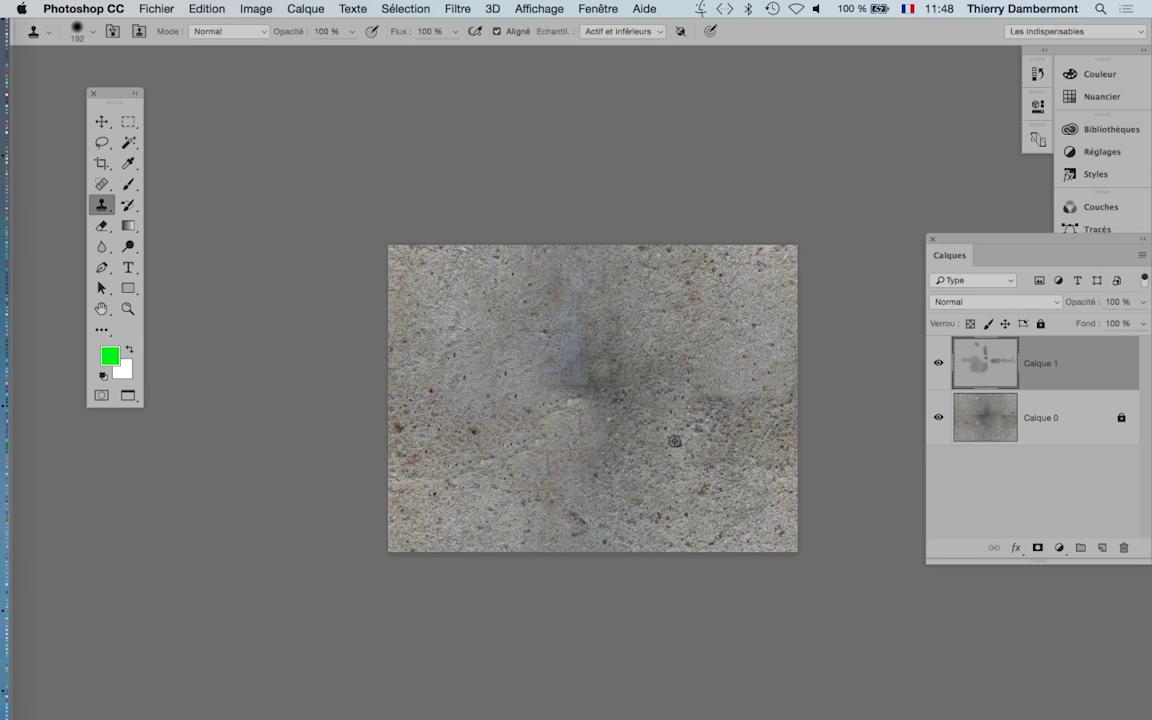
mouse_move(540, 385)
left_mouse_down()
mouse_move(550, 340)
mouse_move(510, 330)
mouse_move(520, 370)
mouse_move(545, 350)
left_mouse_up()
- Clone clean concrete over the dark stain on the right side of the seam crossing, resampling the source between strokes
mouse_move(635, 373)
left_mouse_down()
mouse_move(620, 380)
mouse_move(626, 388)
mouse_move(690, 392)
mouse_move(668, 395)
left_mouse_up()
key("super+z")
left_click(730, 352, "alt")
left_click(731, 450, "alt")
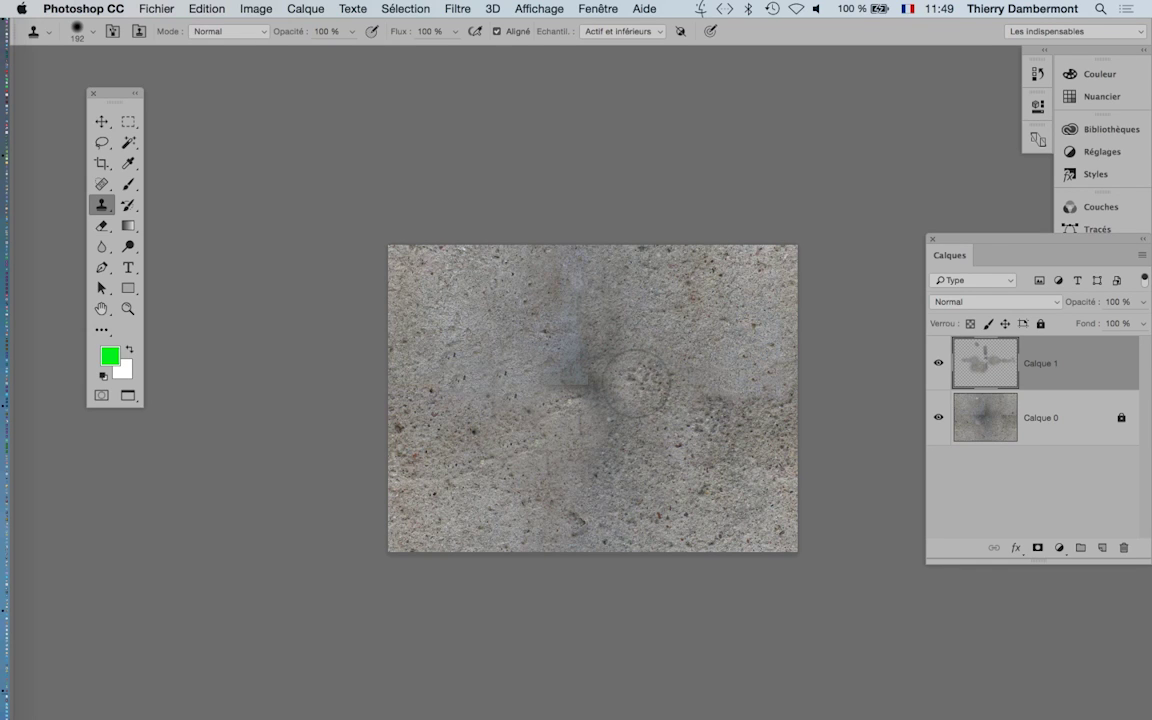
left_click(630, 291, "alt")
left_click_drag(597, 350, 598, 375)
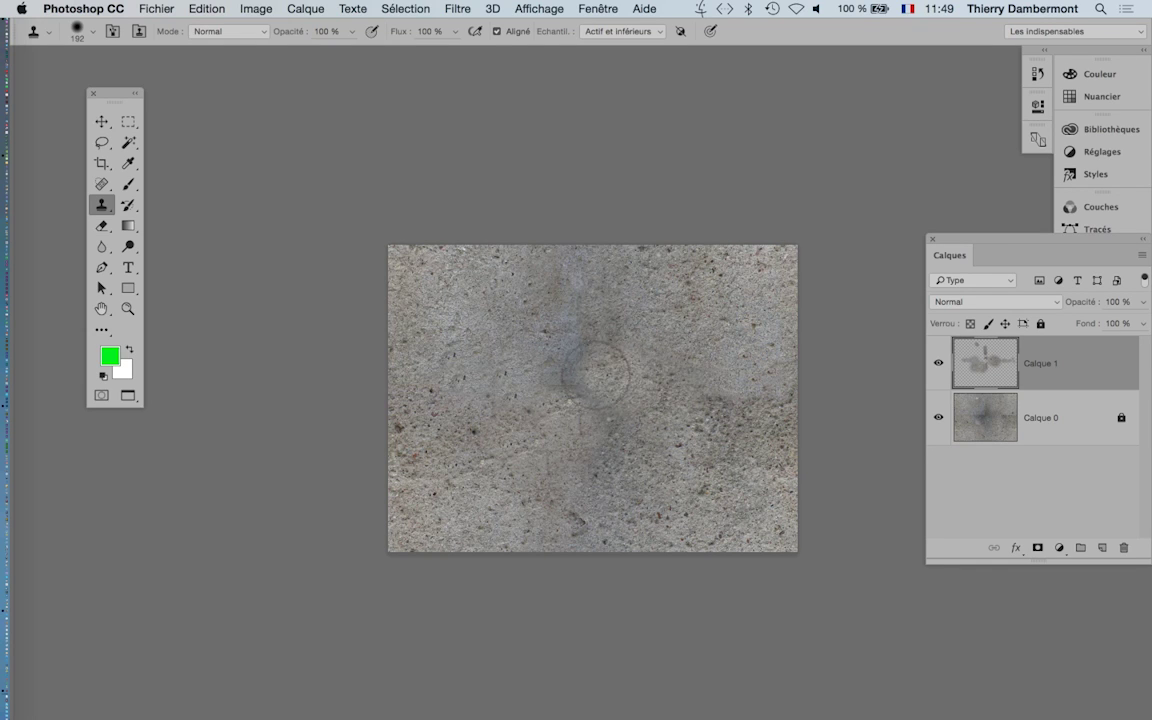
key("super+z")
left_click(638, 321, "alt")
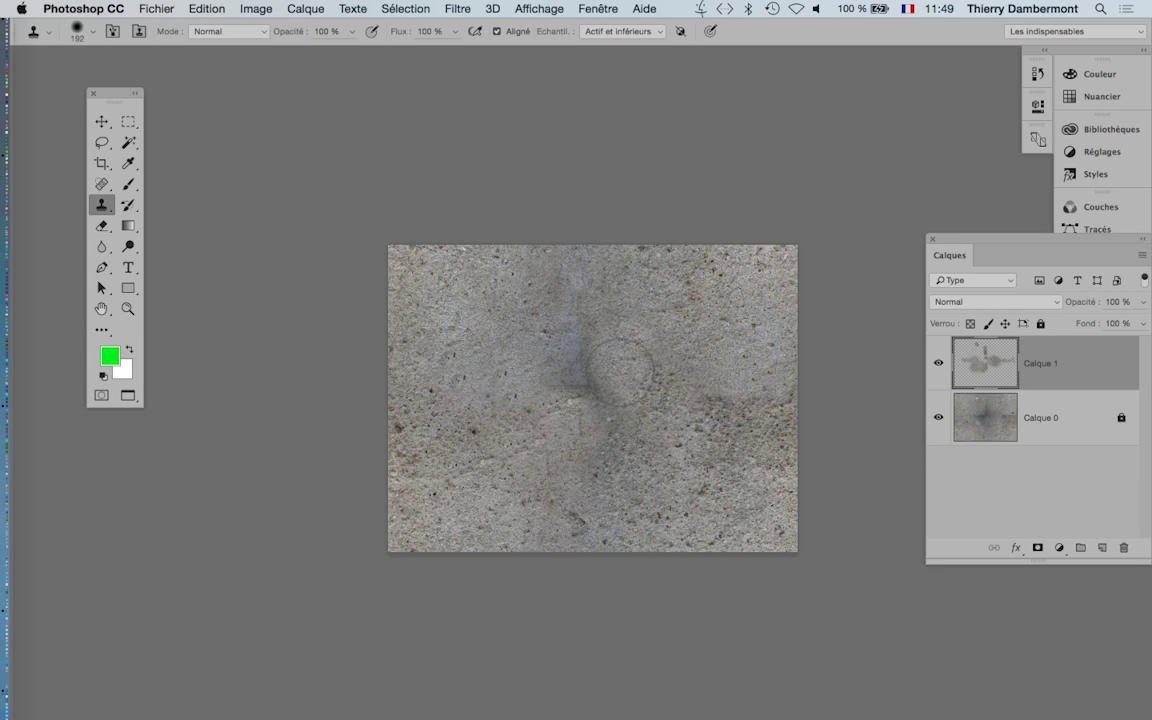
left_click_drag(661, 373, 682, 370)
- Cover the remaining dark and bluish area around the seam crossing with cloned concrete, enlarging the brush to 259 px
left_click(482, 312, "alt")
mouse_move(567, 345)
left_mouse_down()
mouse_move(583, 393)
mouse_move(565, 410)
mouse_move(590, 420)
left_mouse_up()
left_click(728, 436, "alt")
mouse_move(669, 373)
left_mouse_down()
mouse_move(617, 360)
mouse_move(609, 380)
left_mouse_up()
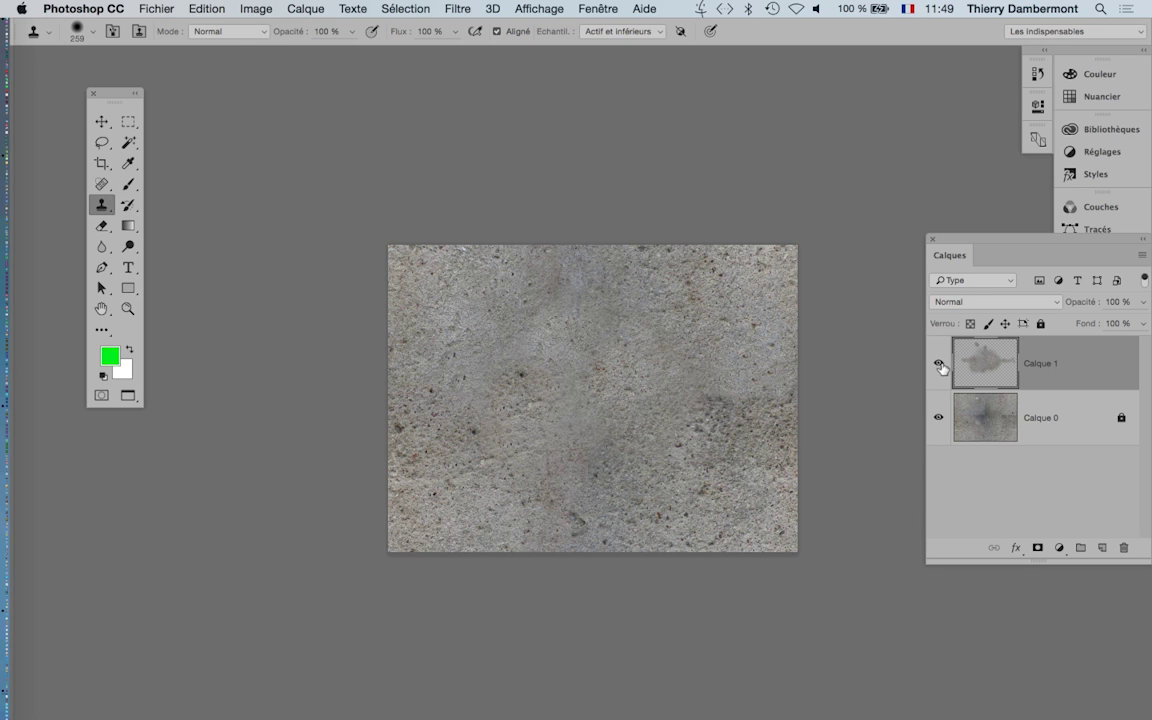
- Toggle the visibility of Calque 1 and Calque 0 to compare the retouching with the original and examine the cloned areas alone
left_click(939, 365)
left_click(938, 364)
left_click(936, 420)
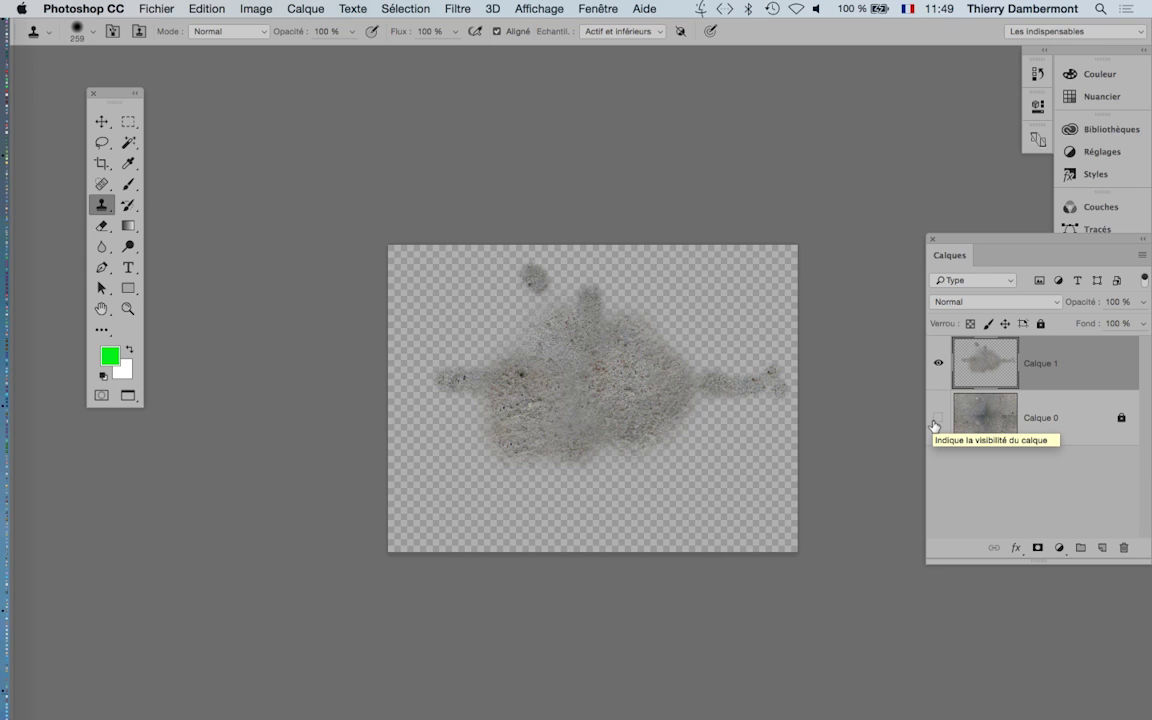
left_click(622, 375, "super")
left_click(622, 375, "super")
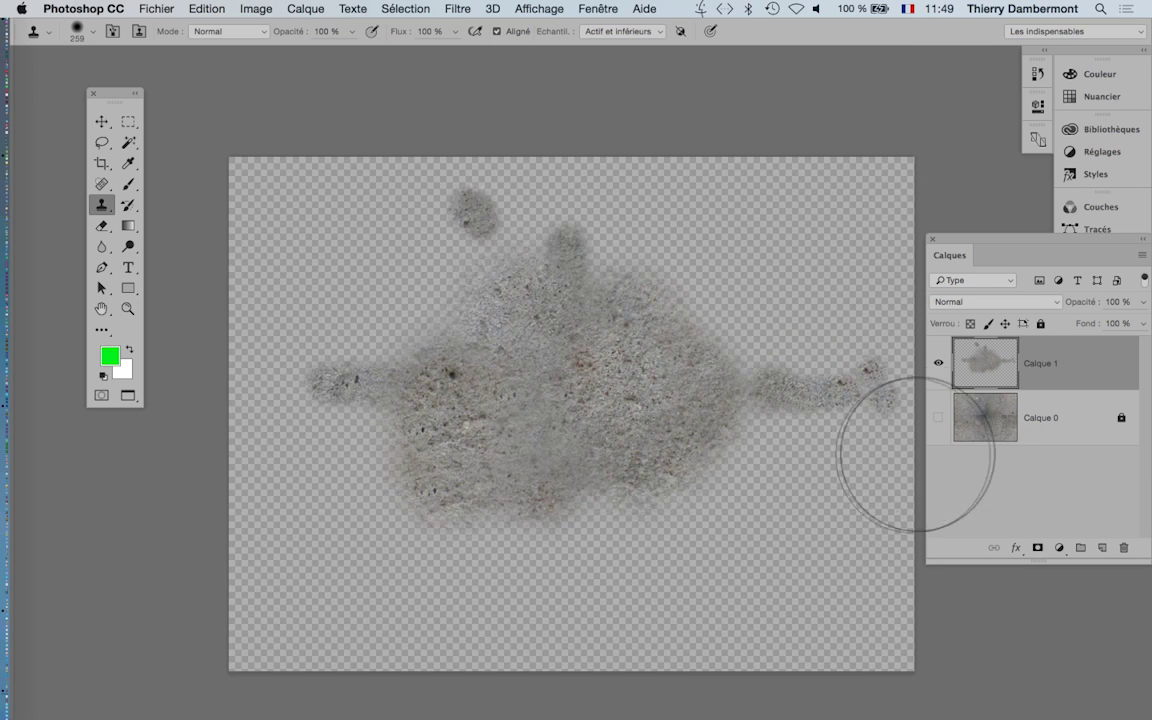
left_click(936, 419)
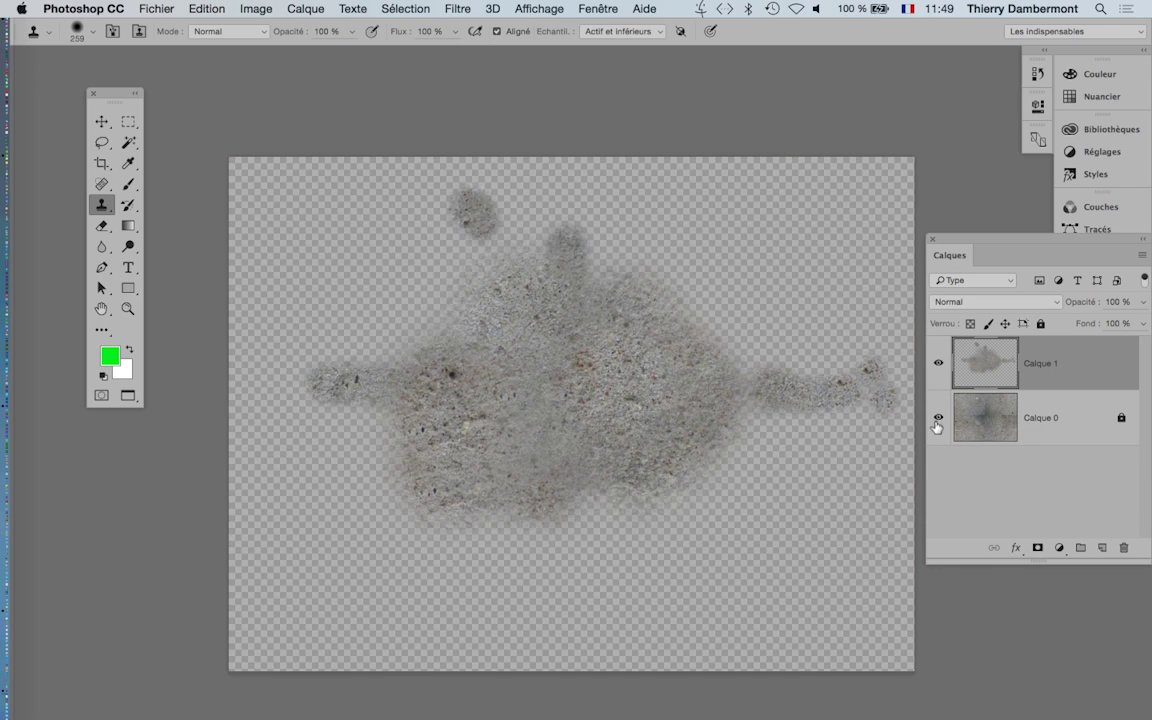
left_click(937, 419)
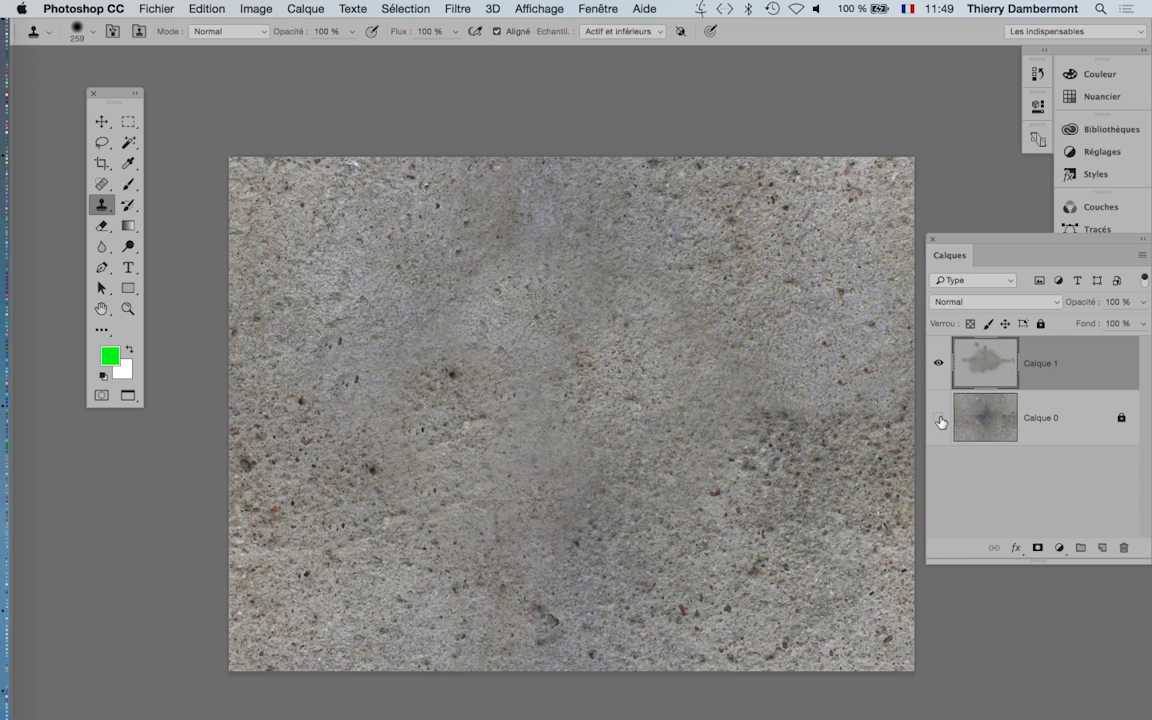
left_click(938, 419)
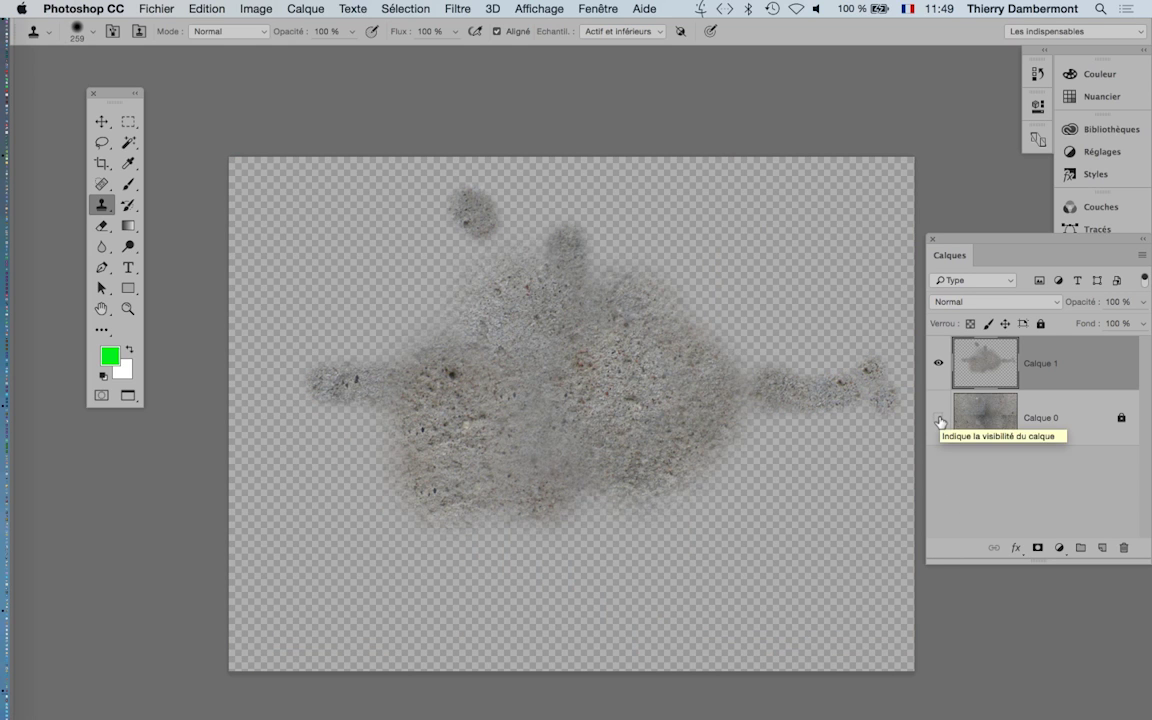
left_click(938, 420)
left_click(938, 420)
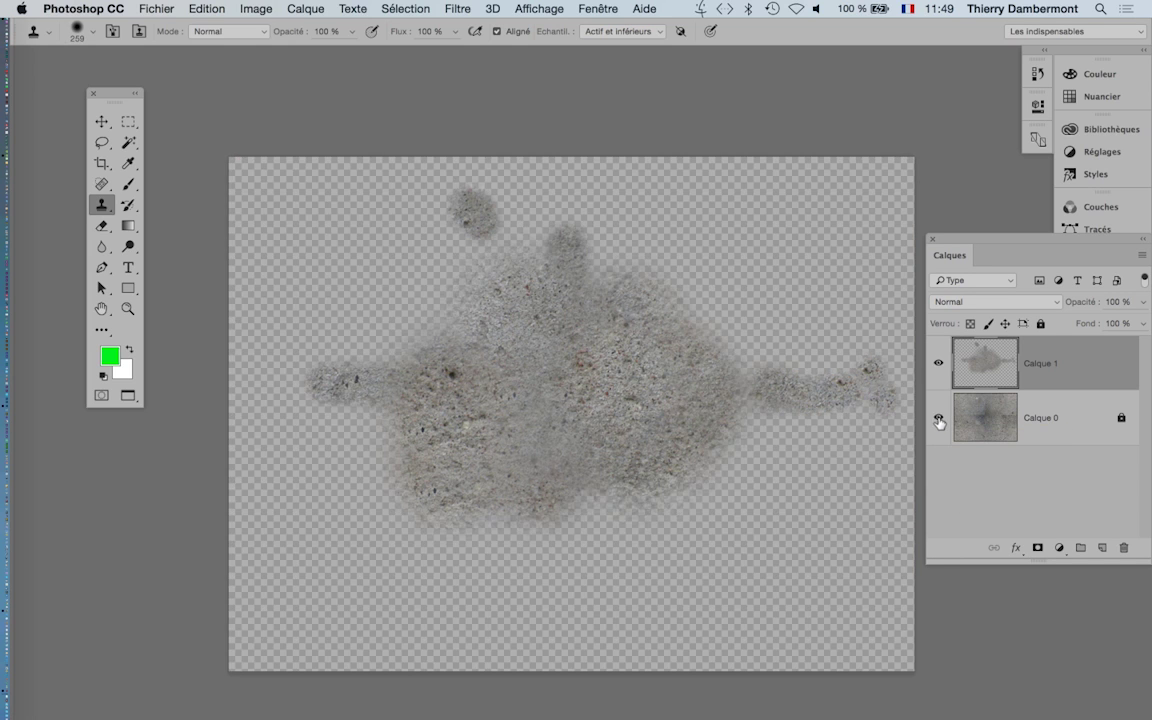
- Show Calque 0 beneath the retouching again and examine the whole texture at a reduced size
left_click(938, 420)
left_click(938, 420)
left_click(938, 420)
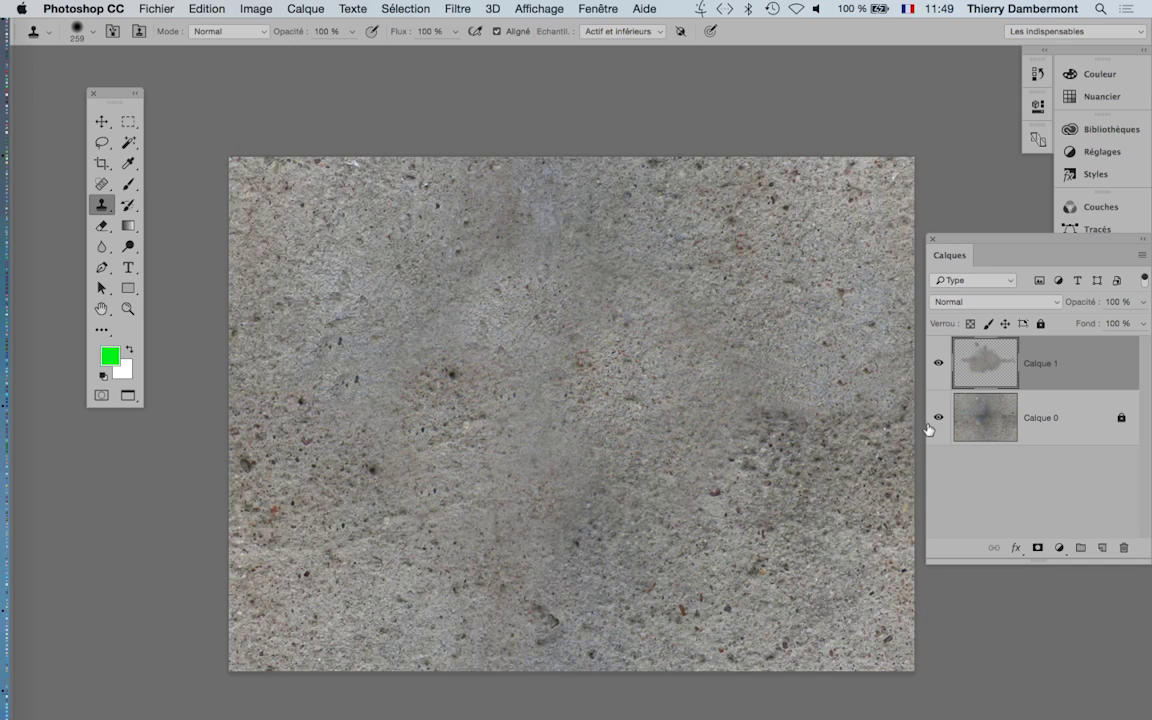
left_click(733, 414, "alt")
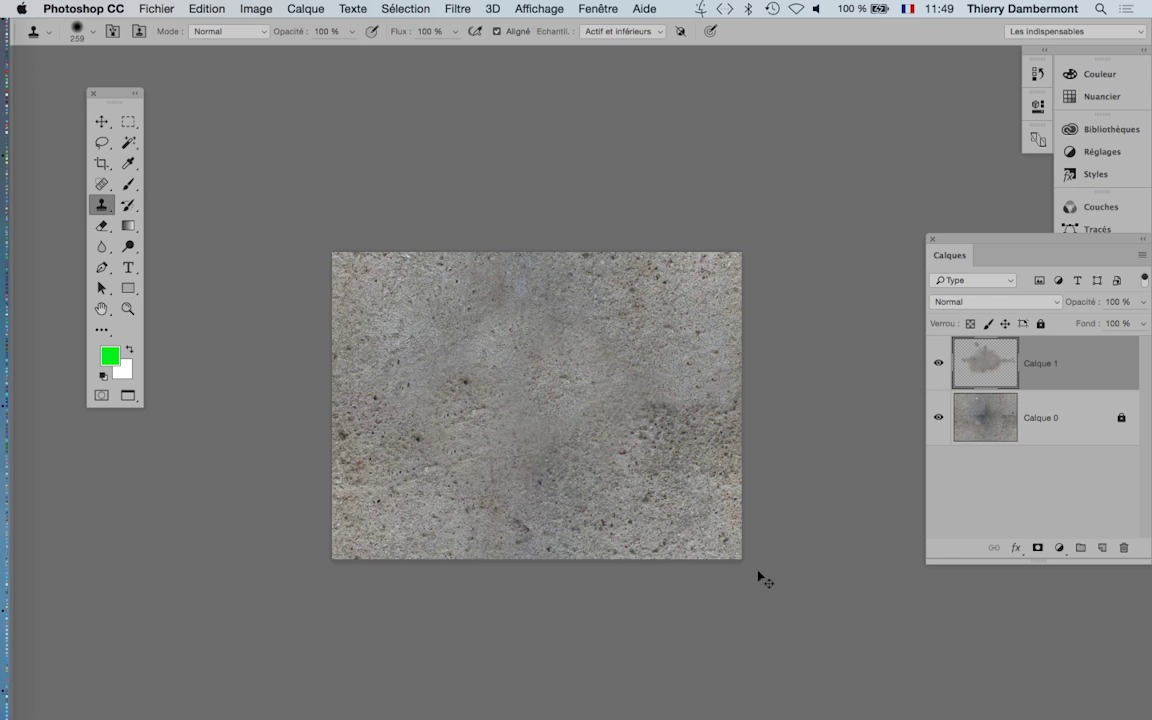
left_click(698, 568, "alt")
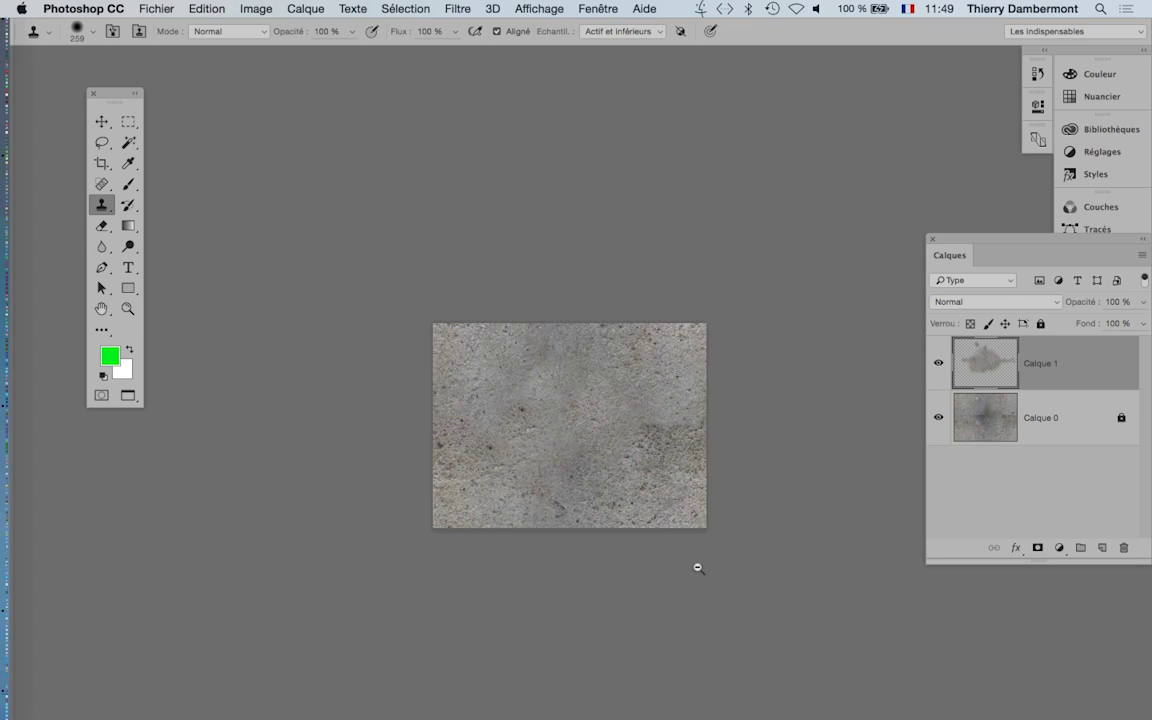
left_click(654, 506)
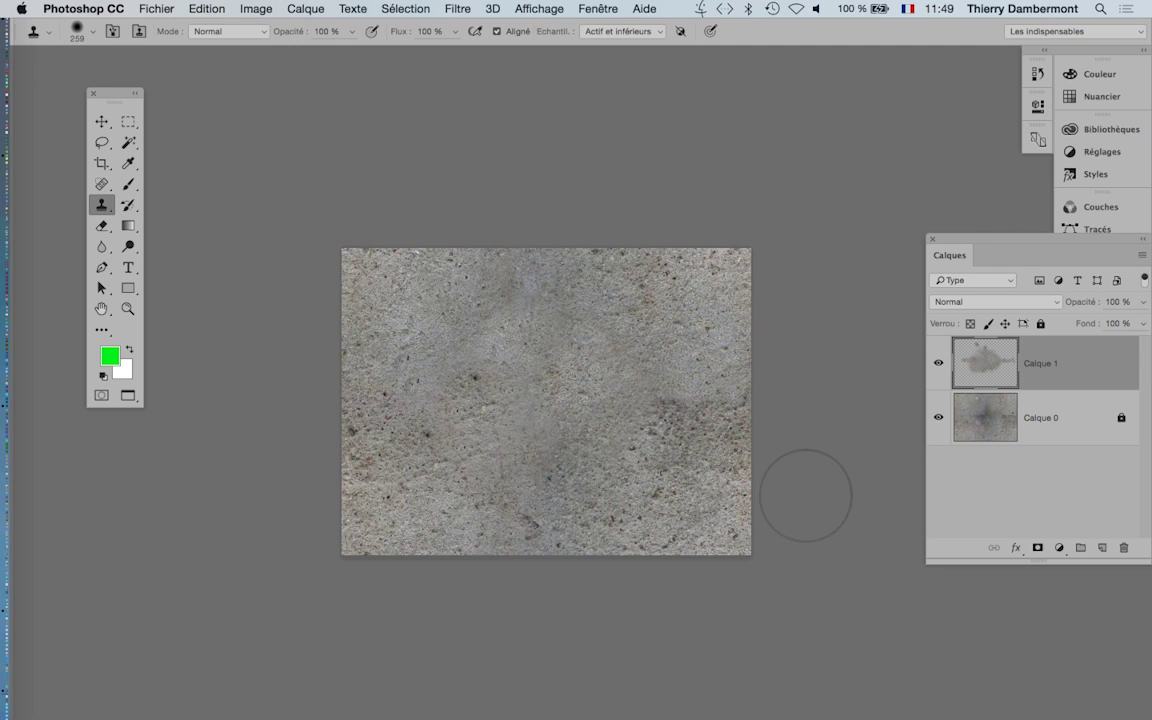
- Save the document and start a Save for Web export with the image scaled to 30 %
left_click(156, 9)
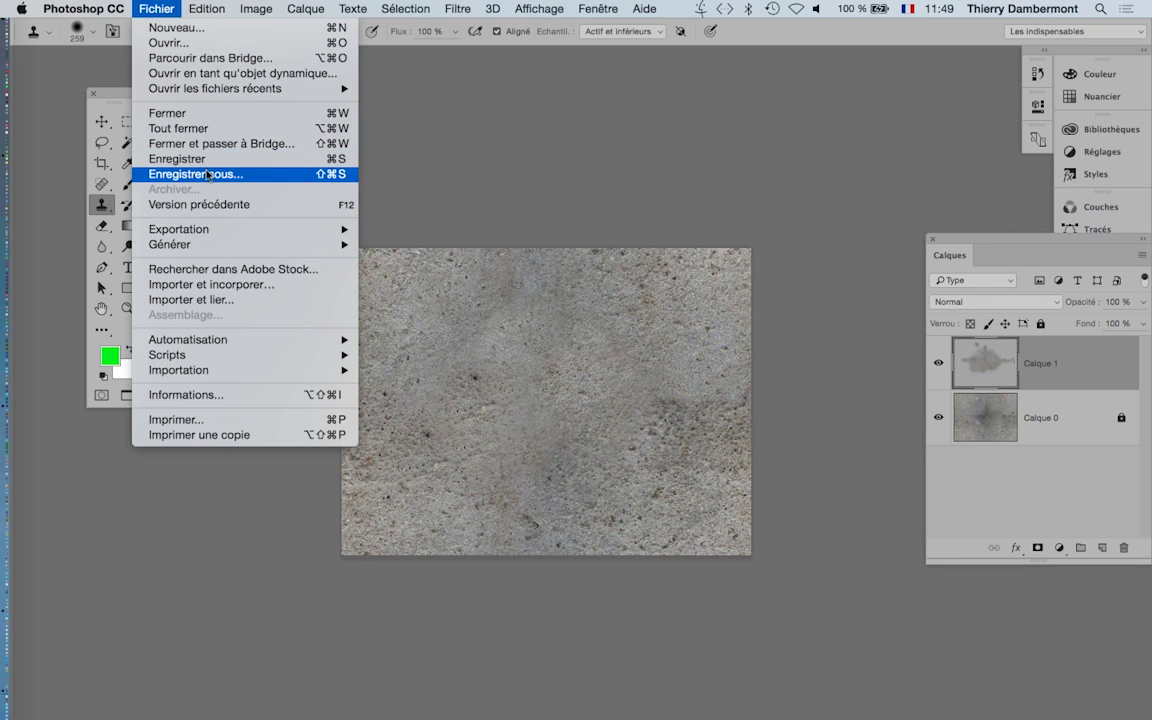
left_click(175, 159)
left_click(153, 8)
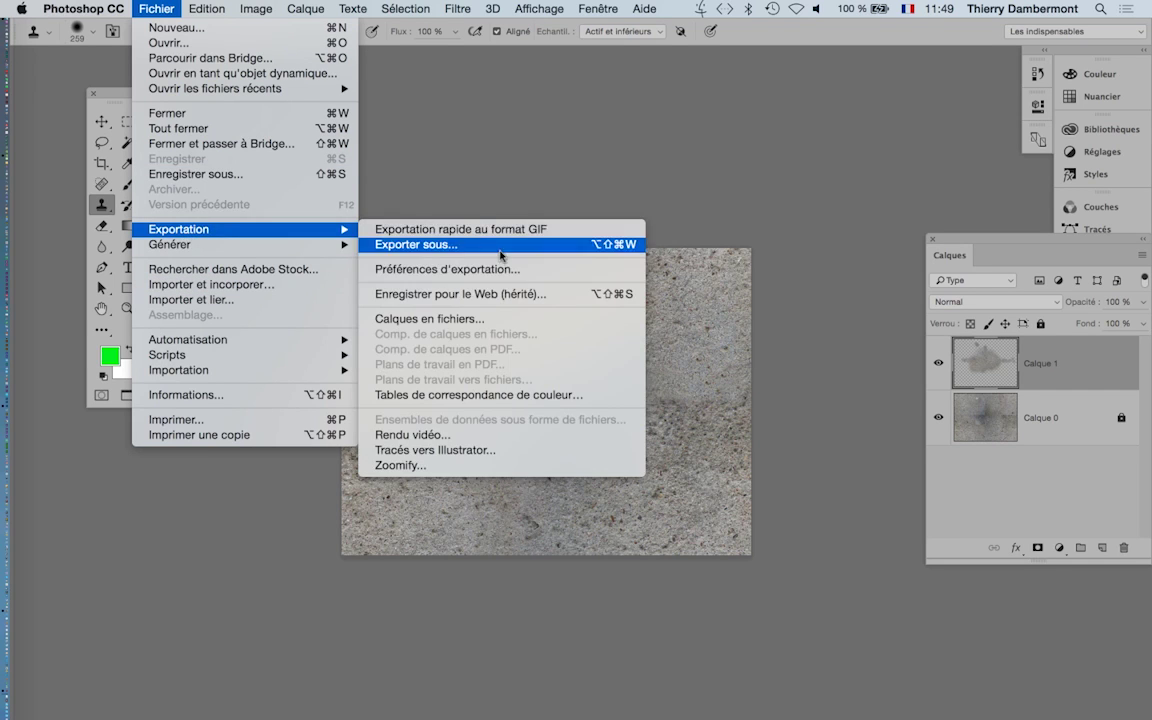
left_click(505, 293)
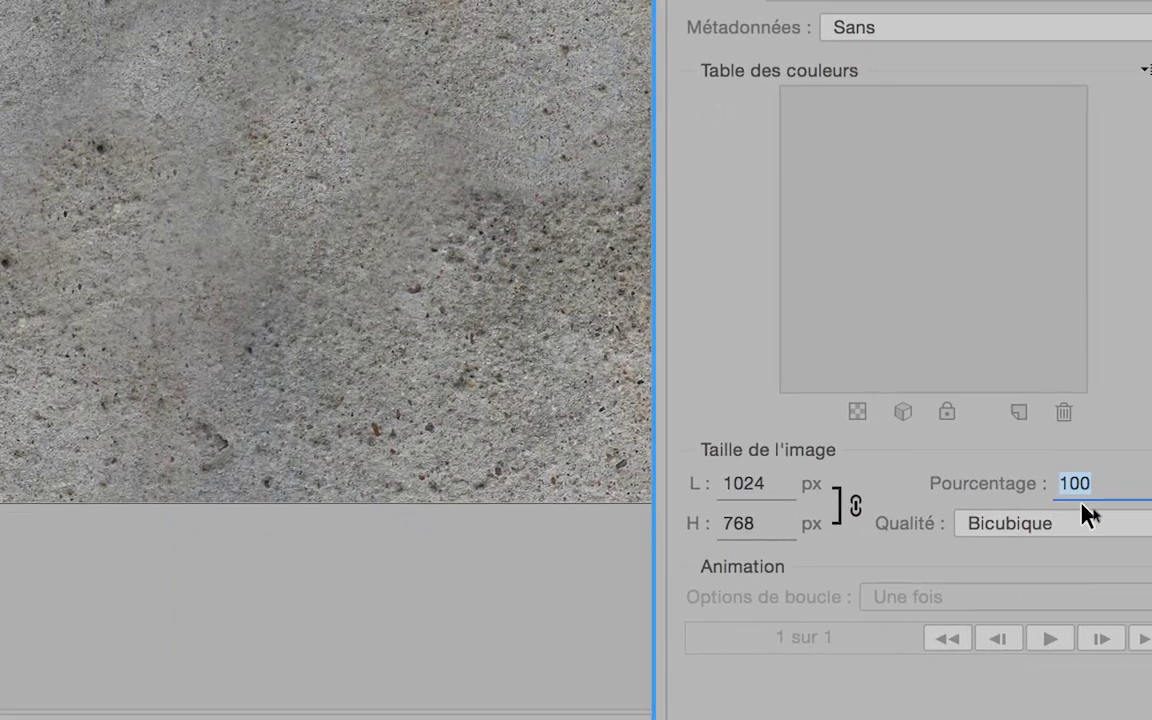
type("30")
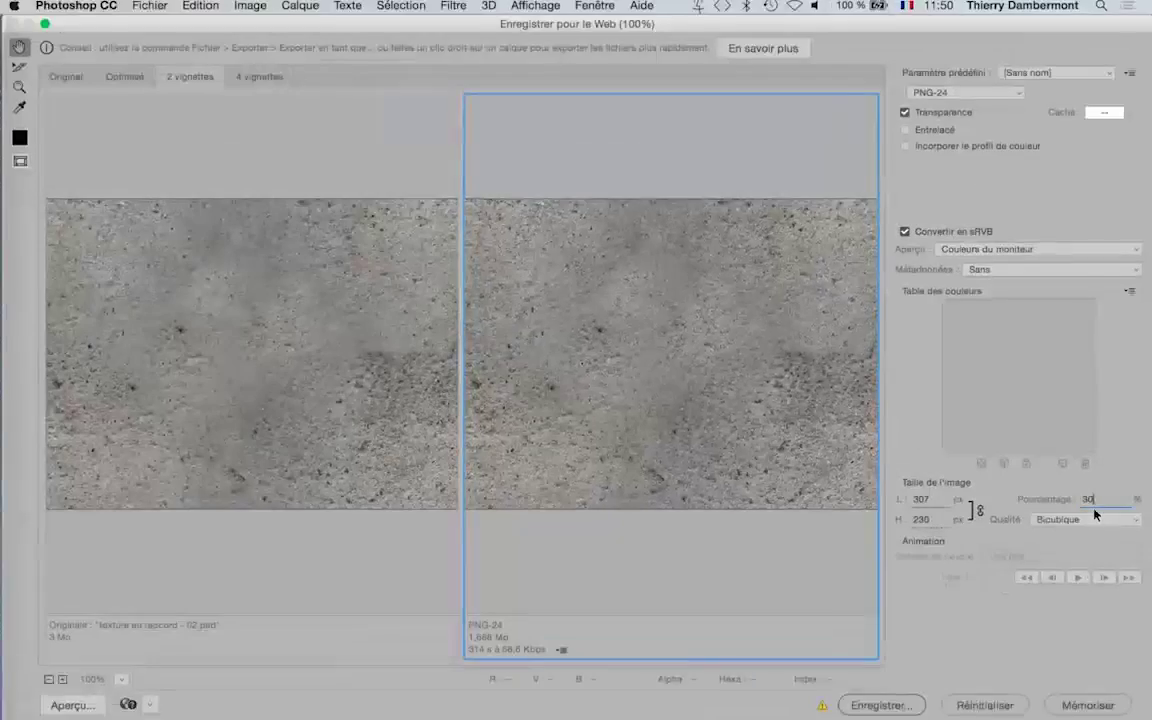
- Export the optimized HTML and images, creating a folder named "export texture 02" inside TCFE fev2016 travaux en cours
left_click(880, 705)
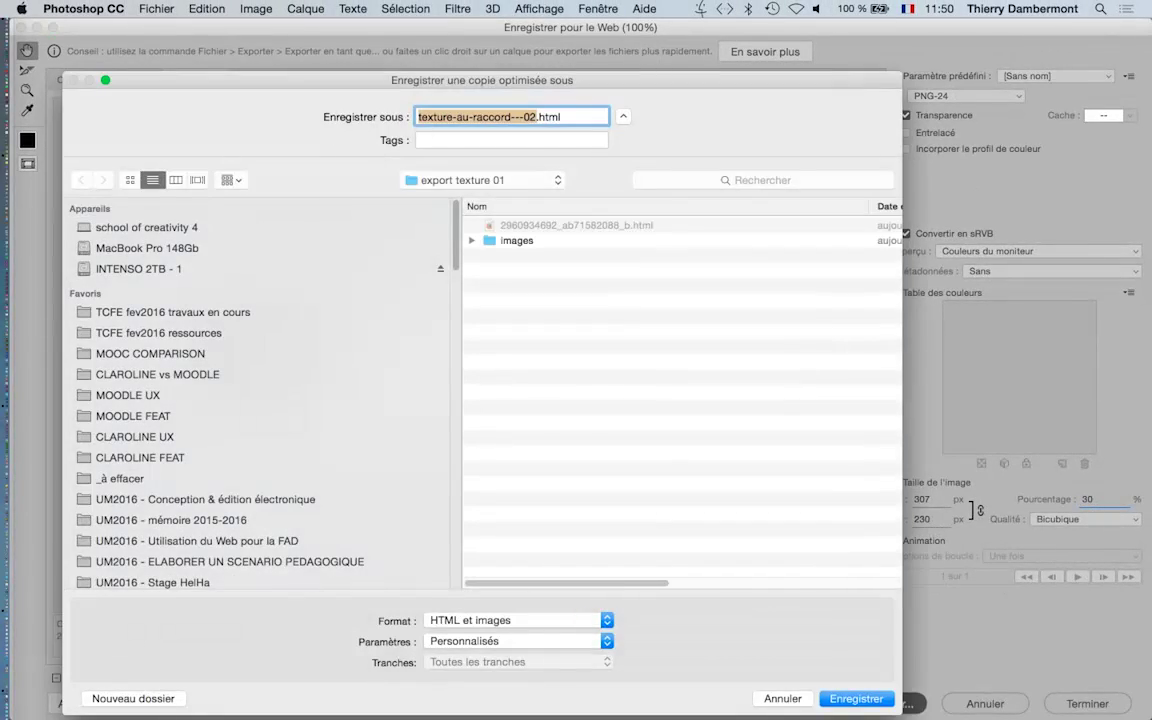
left_click(485, 180)
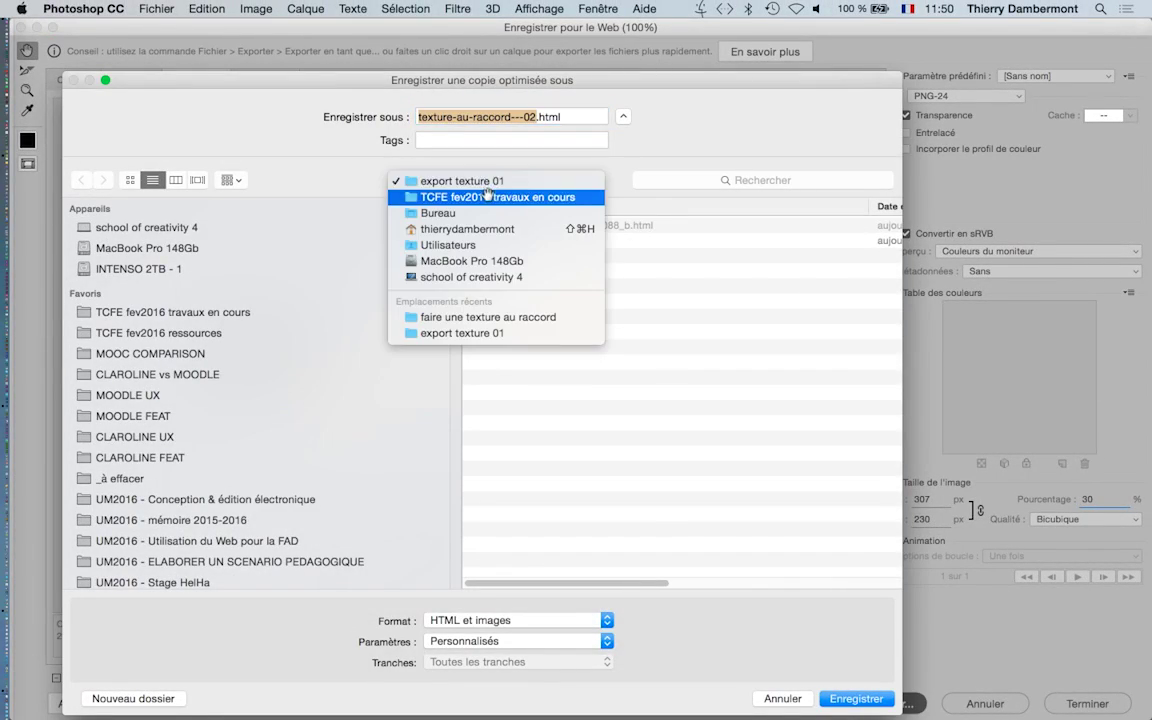
left_click(480, 196)
left_click(164, 704)
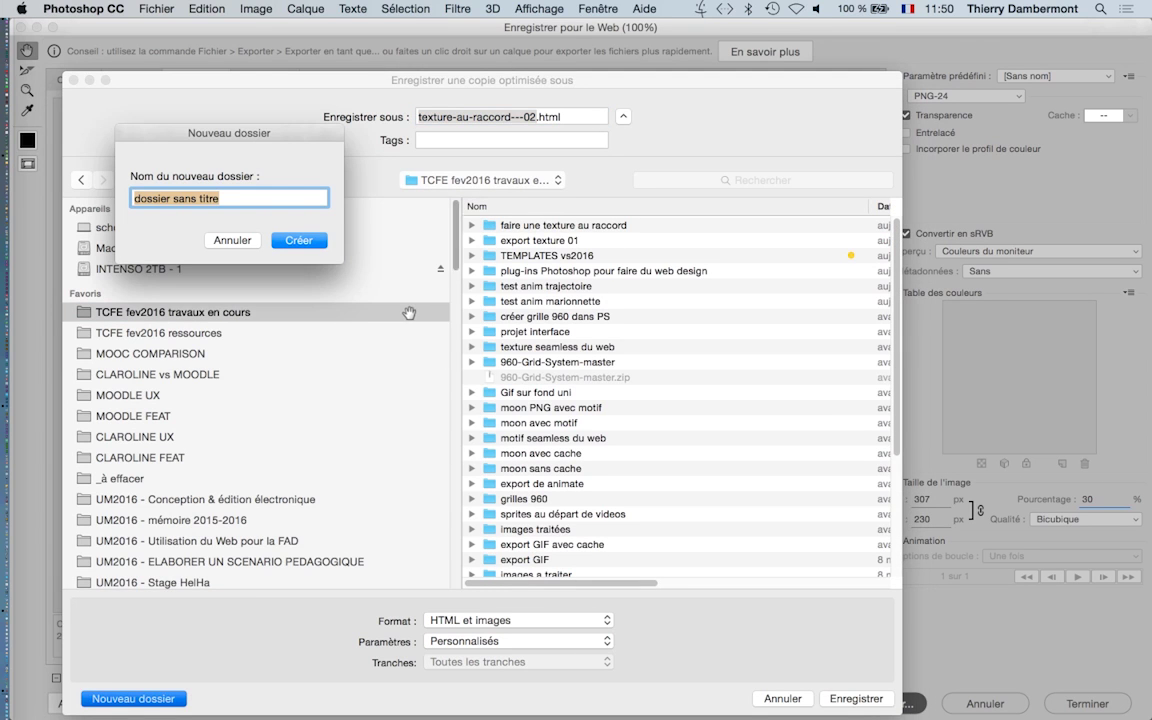
type("export texture 02")
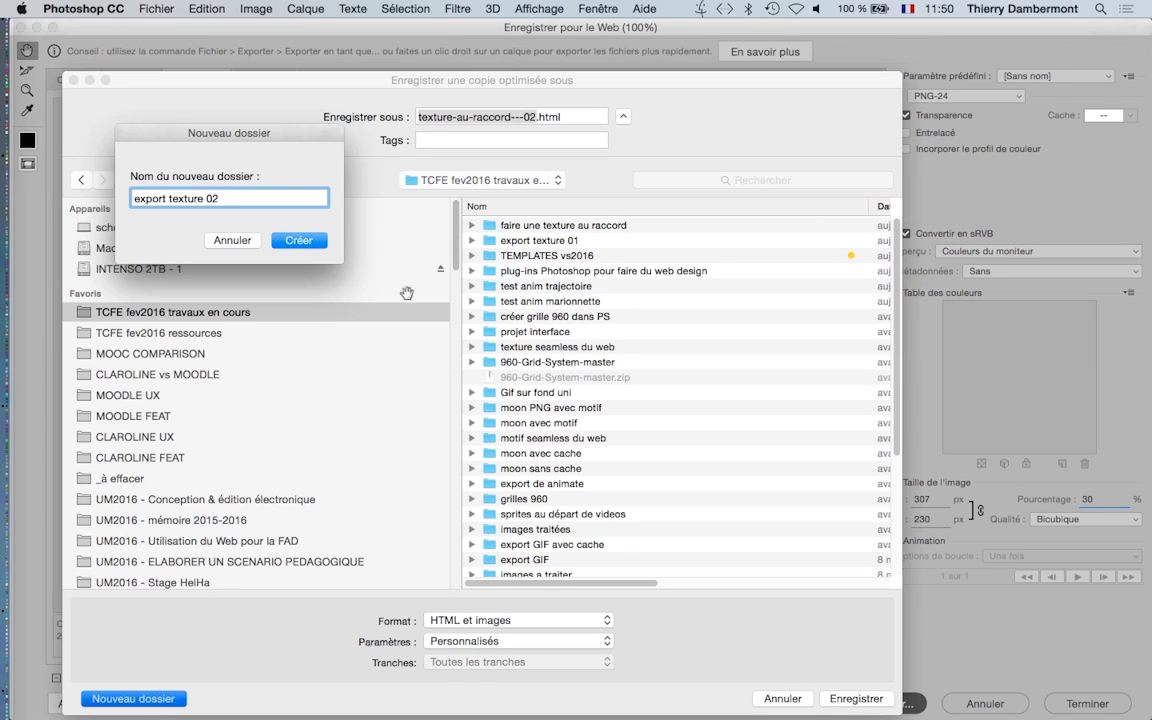
left_click(308, 240)
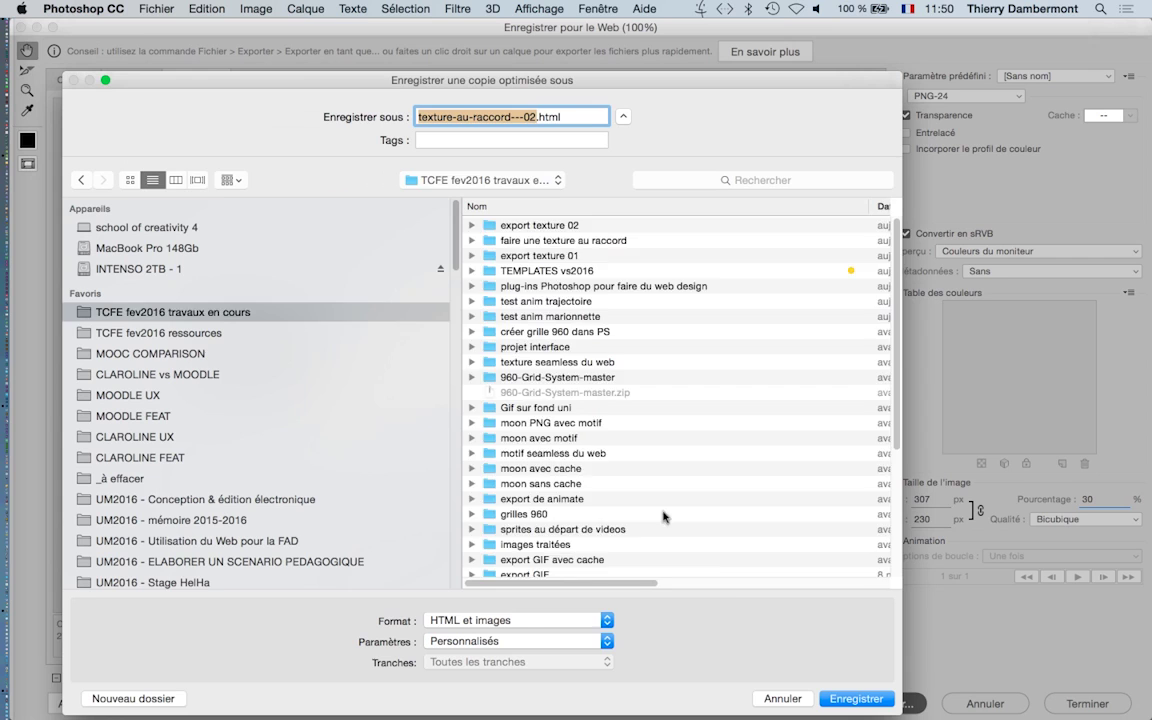
left_click(856, 698)
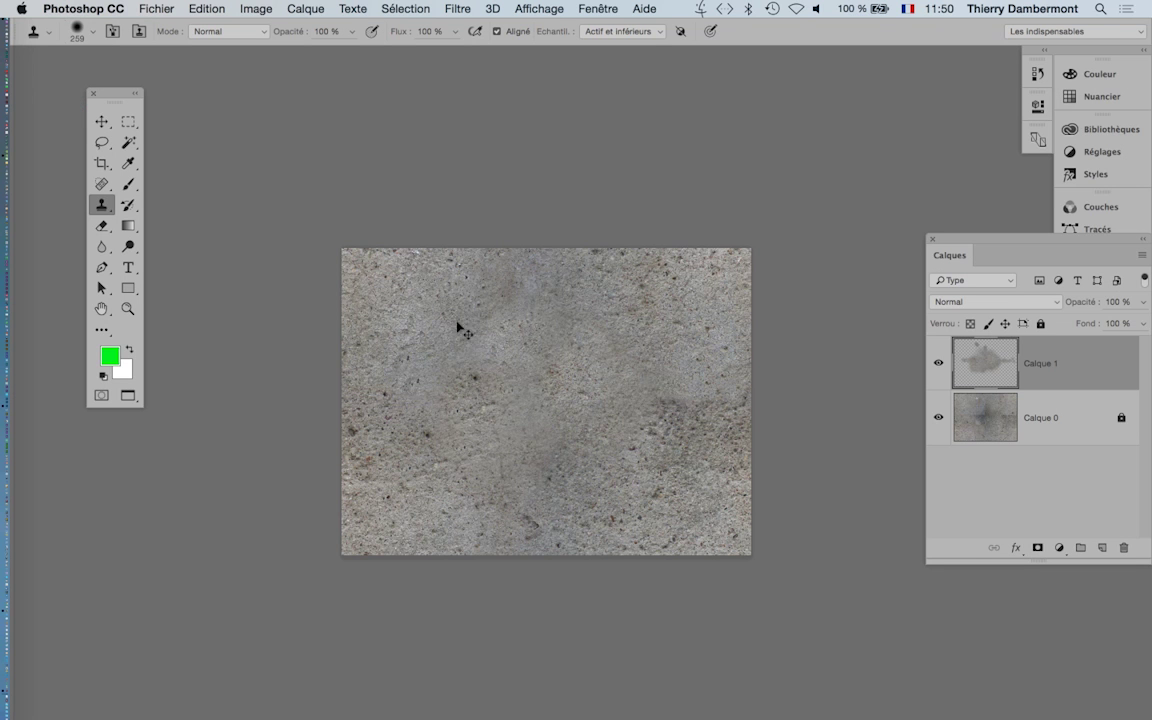
- Switch to Finder and open texture-au-raccord---02.html from the export texture 02 folder on the desktop to preview the tiling in the browser
key("super+Tab")
left_click(161, 9)
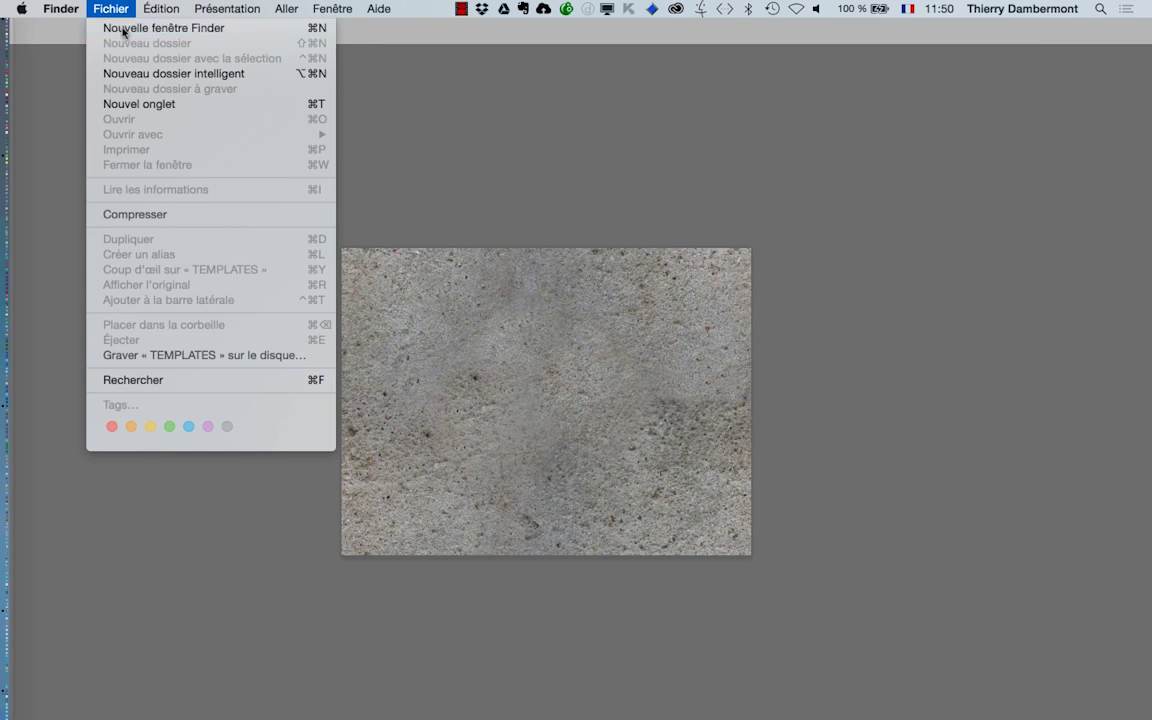
left_click(150, 31)
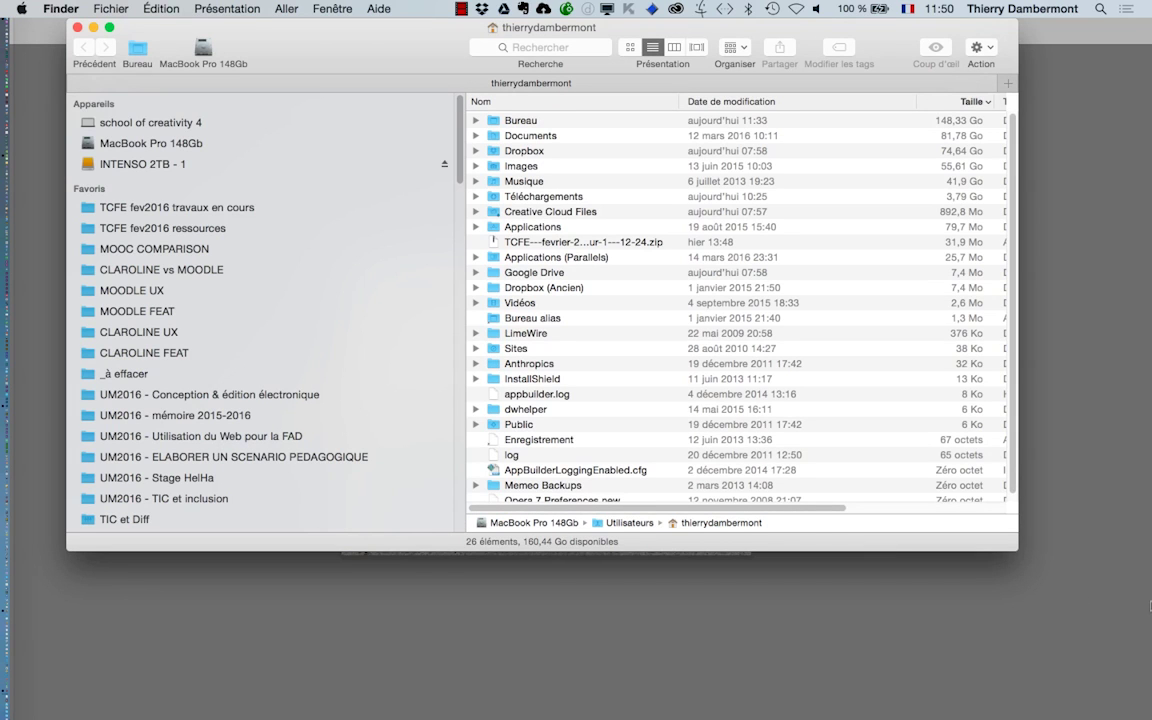
left_click_drag(1019, 545, 1037, 686)
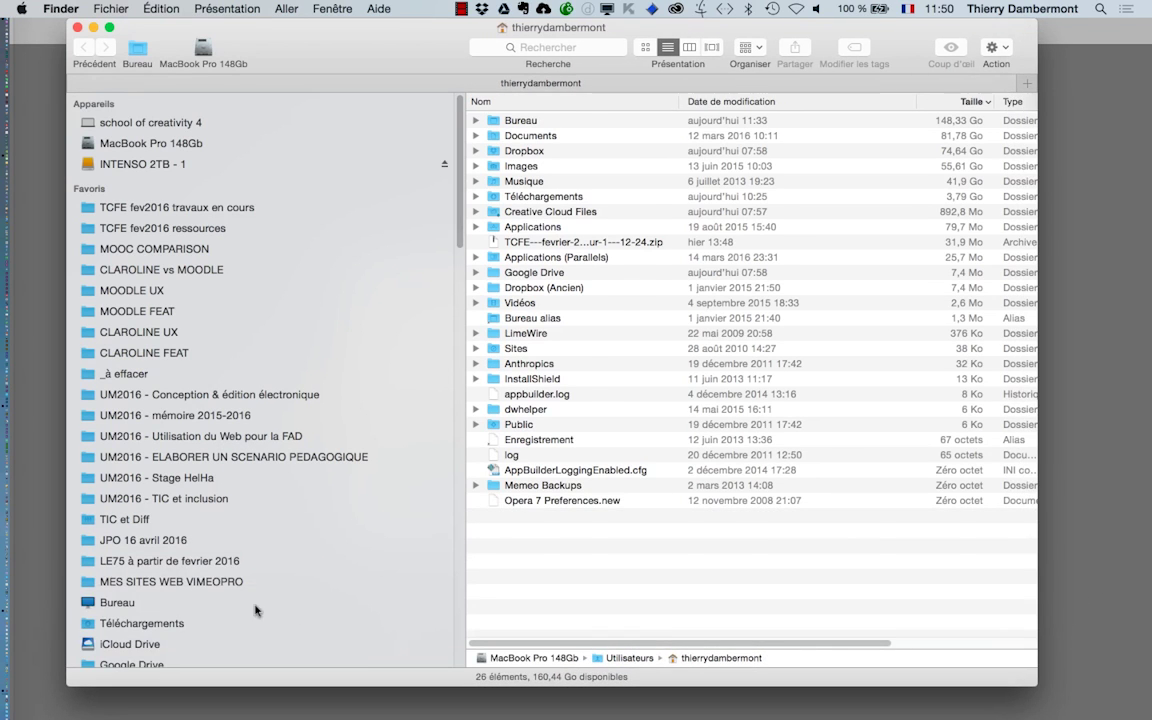
left_click(140, 602)
double_click(546, 120)
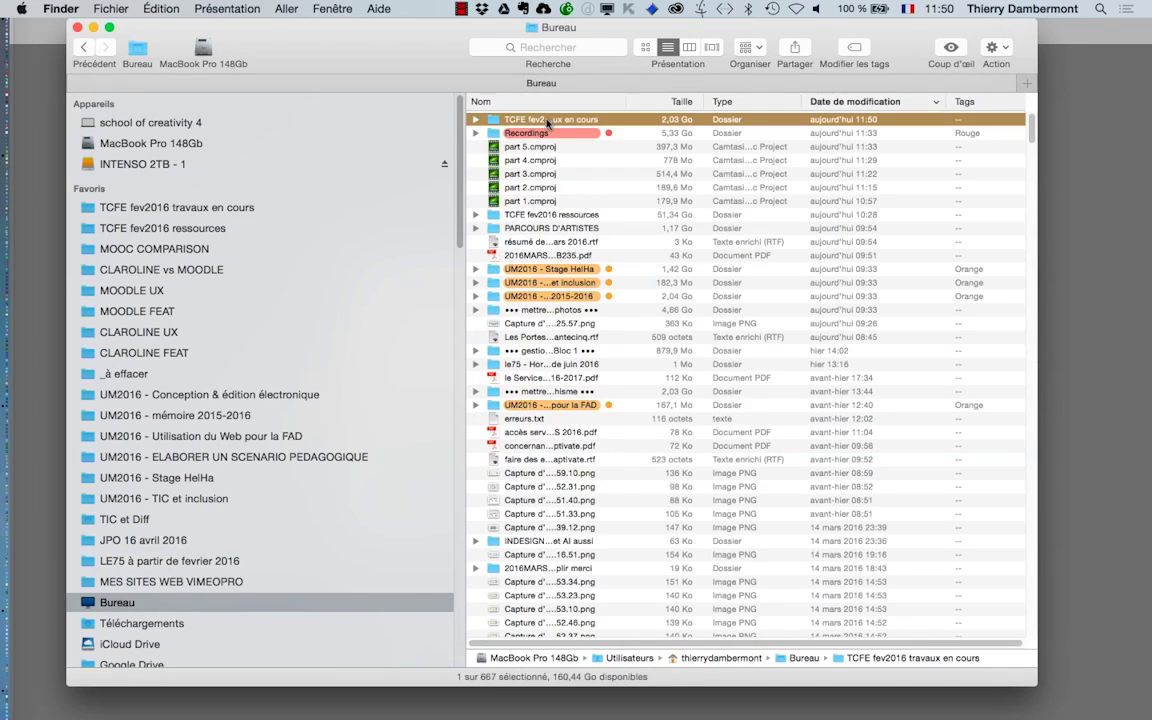
double_click(546, 120)
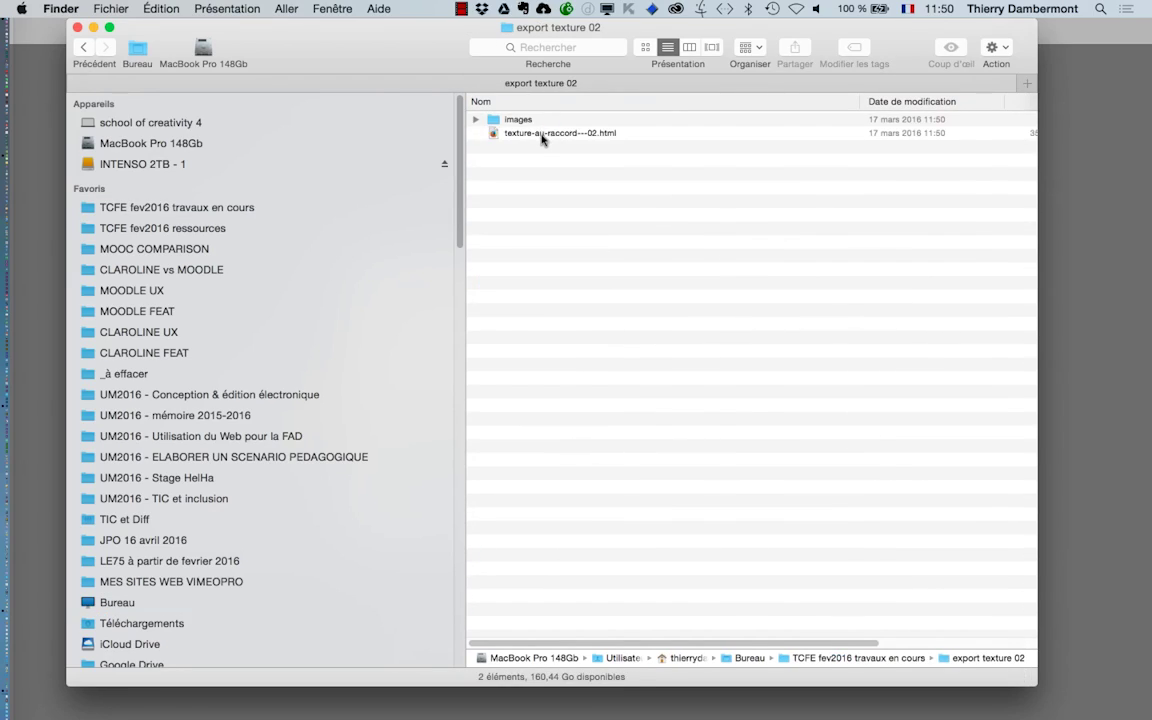
double_click(542, 134)
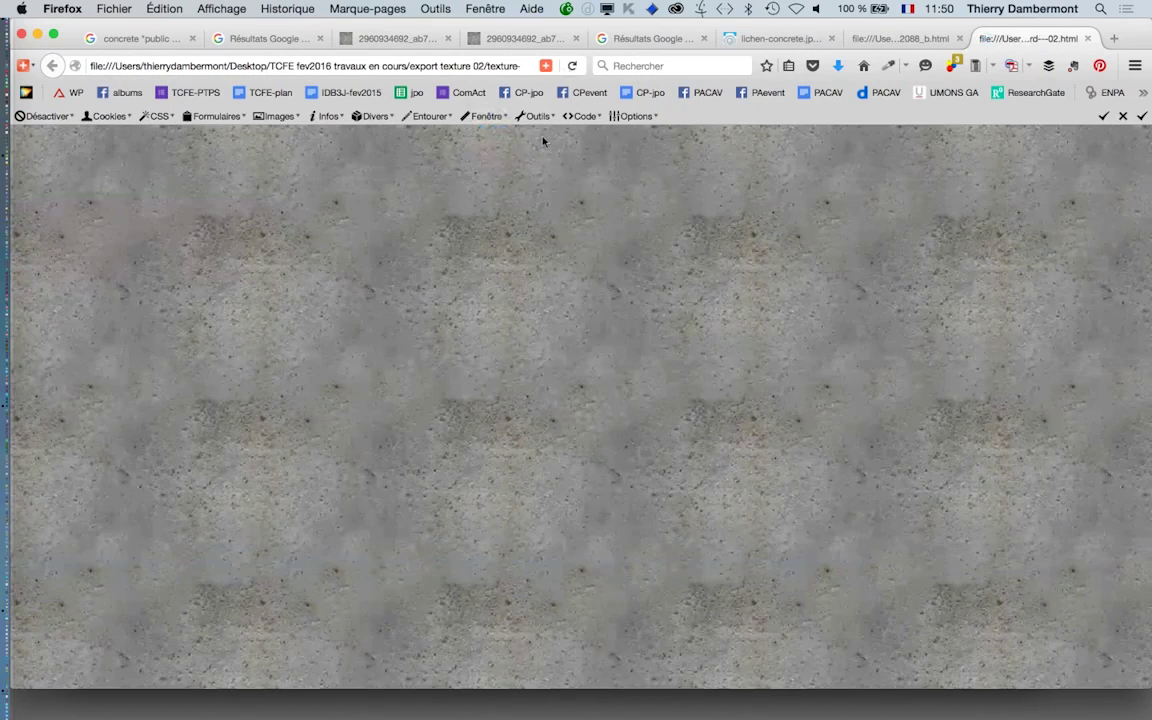